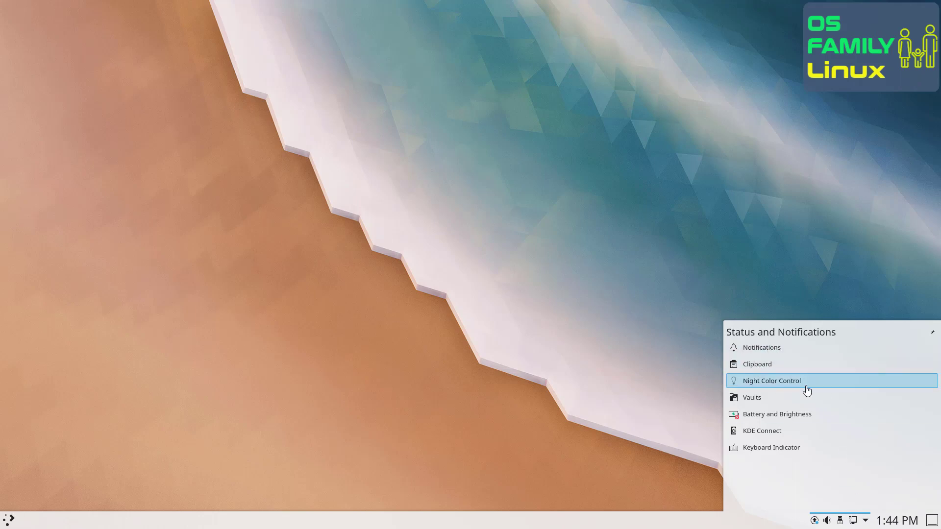
Step: Look at the current month's calendar and the actions available for the desktop
{"action": "left_click", "coordinate": [754, 455]}
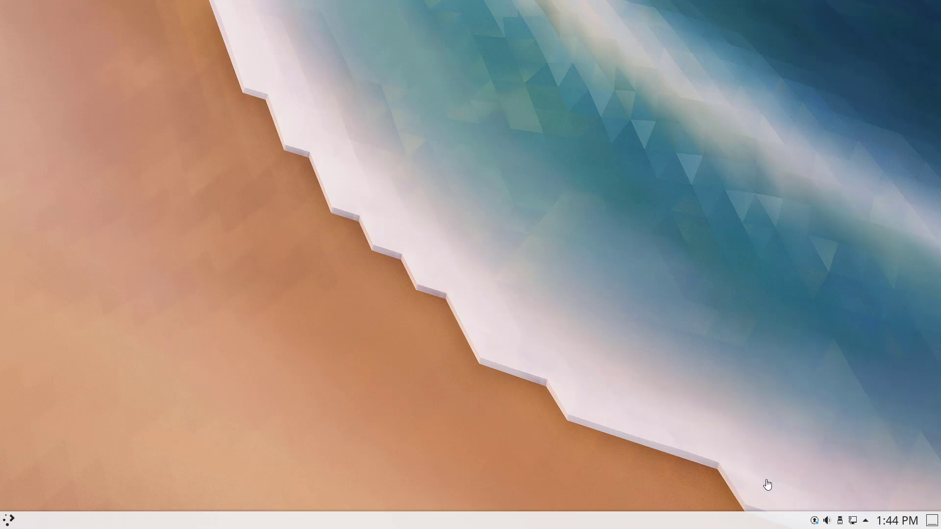
{"action": "left_click", "coordinate": [901, 523]}
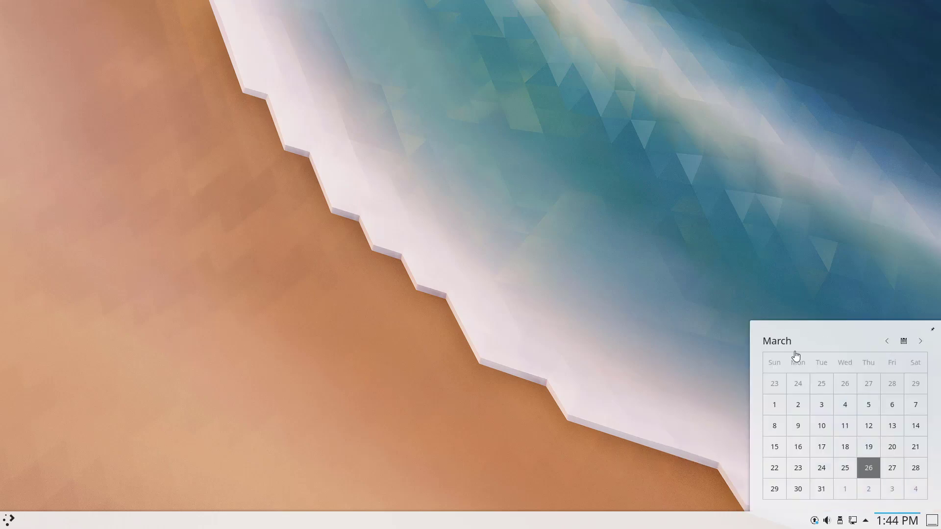
{"action": "right_click", "coordinate": [448, 136]}
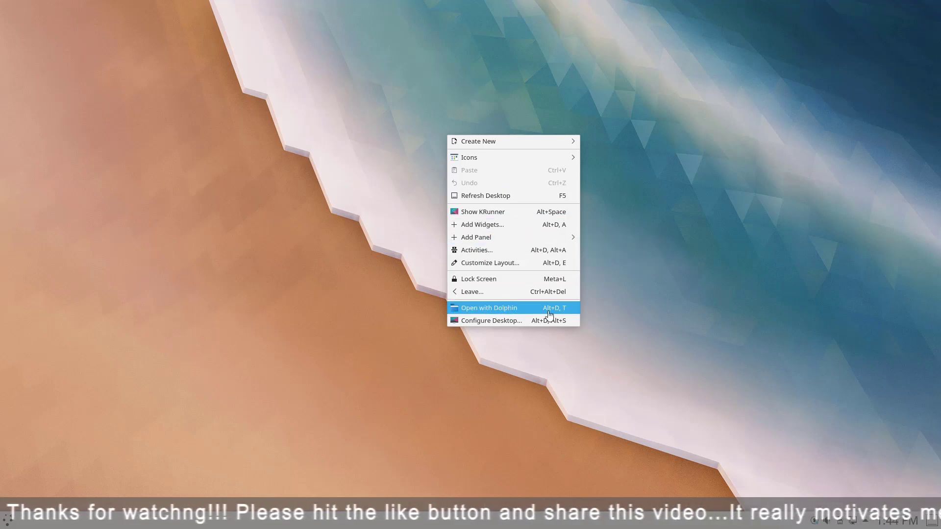
{"action": "left_click", "coordinate": [516, 367]}
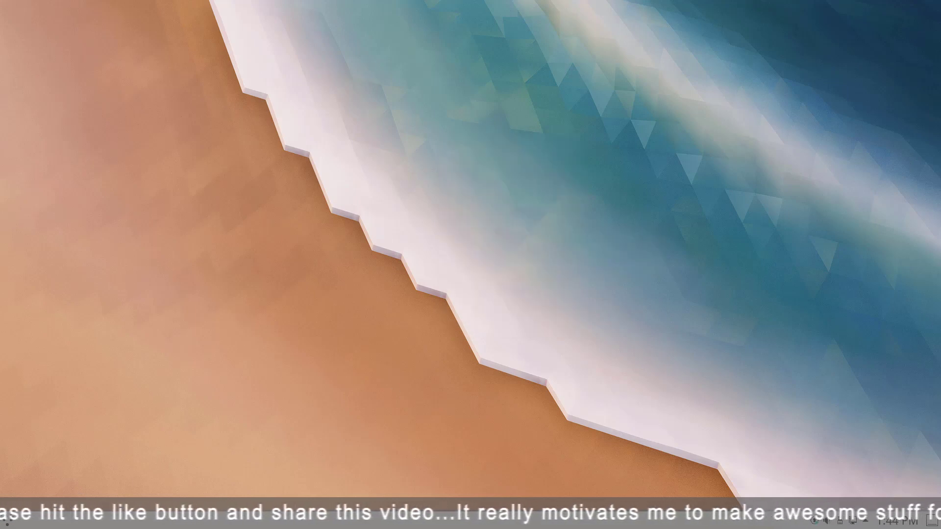
Step: Open the Dolphin file manager and move its window to the upper right area of the desktop
{"action": "left_click", "coordinate": [7, 520]}
{"action": "left_click", "coordinate": [40, 316]}
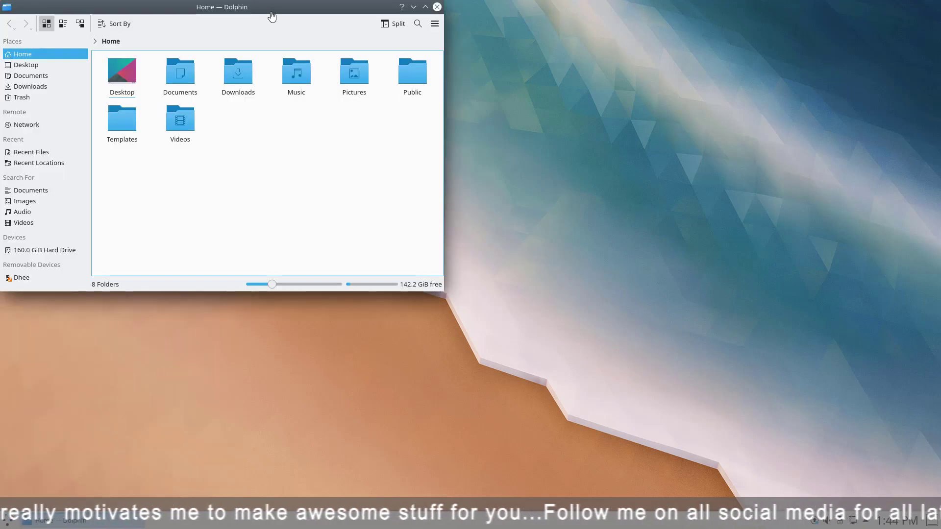
{"action": "left_click_drag", "start_coordinate": [271, 17], "coordinate": [451, 79]}
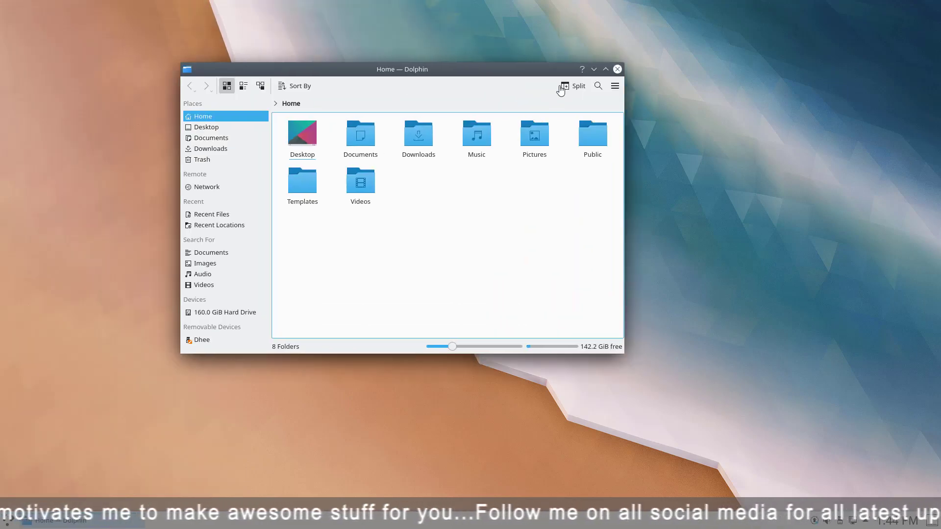
{"action": "left_click_drag", "start_coordinate": [561, 90], "coordinate": [635, 49]}
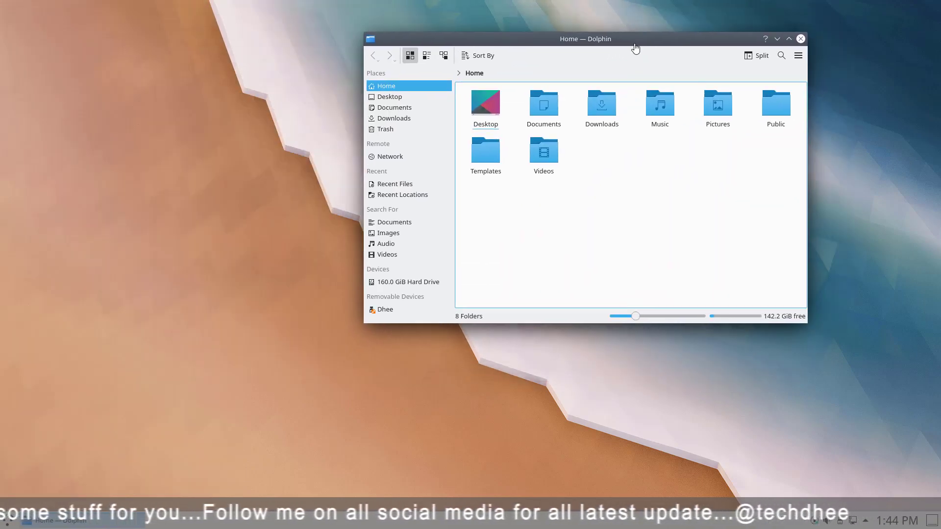
Step: Search the launcher for "ter", open the Konsole terminal, enlarge its window and place it partly over the file manager
{"action": "key", "text": "super"}
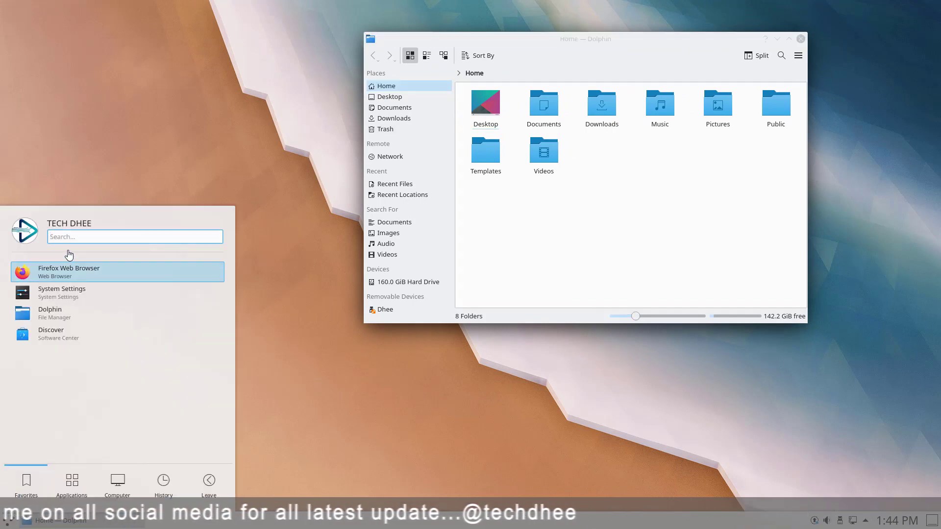
{"action": "type", "text": "ter"}
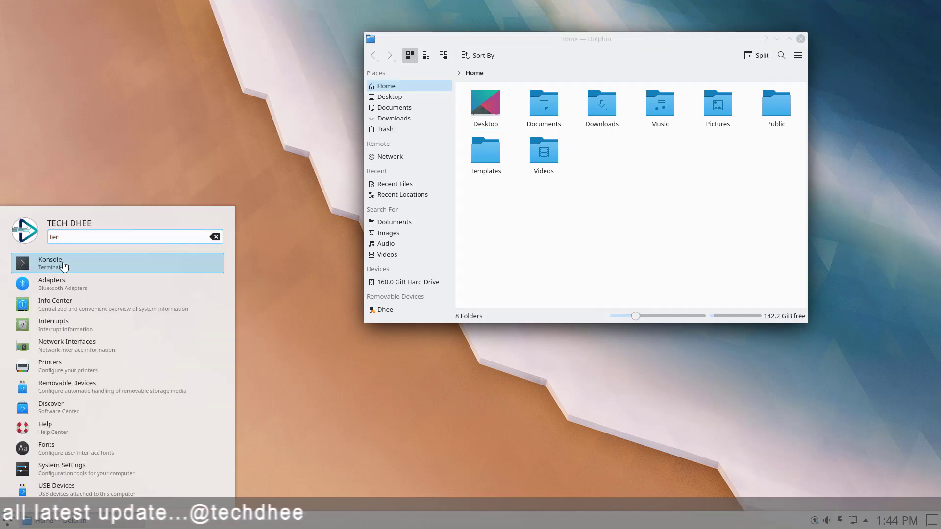
{"action": "left_click", "coordinate": [64, 265]}
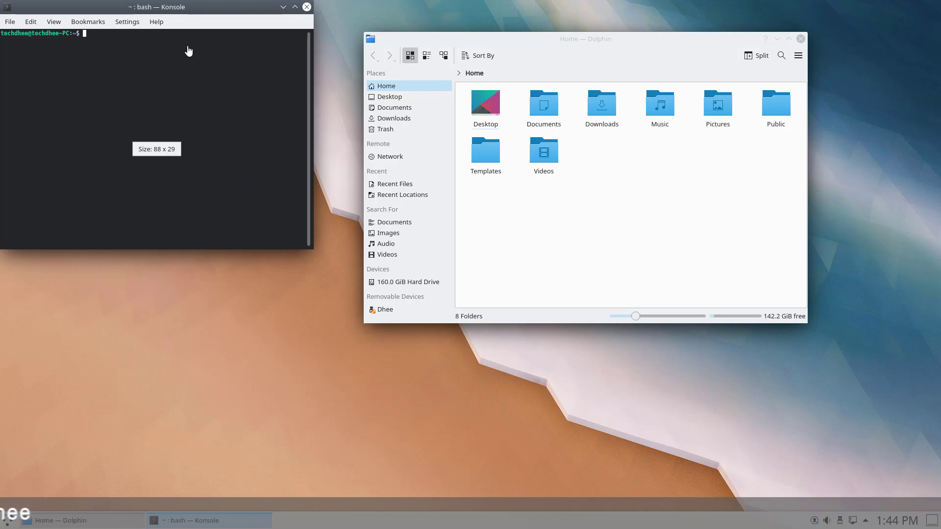
{"action": "left_click_drag", "start_coordinate": [189, 18], "coordinate": [399, 277]}
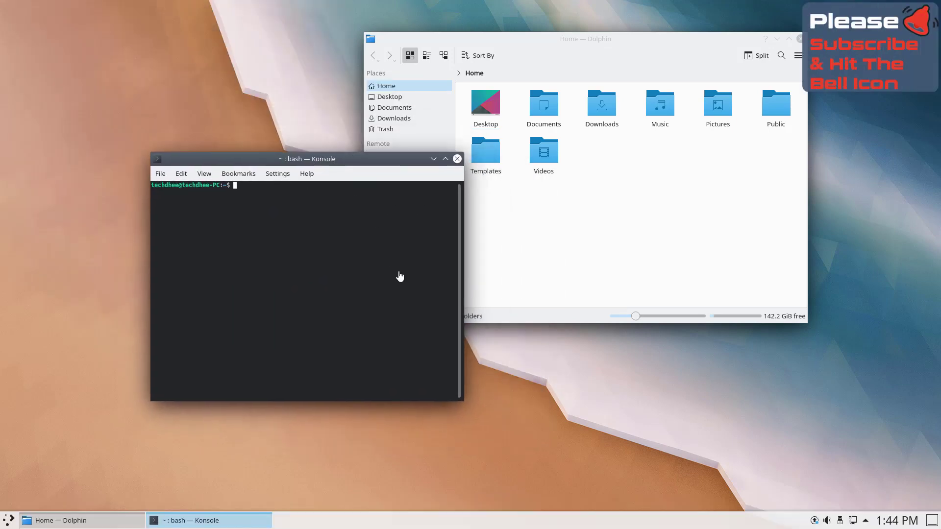
{"action": "left_click_drag", "start_coordinate": [459, 409], "coordinate": [565, 429]}
{"action": "left_click_drag", "start_coordinate": [455, 172], "coordinate": [427, 108]}
Step: Switch back and forth between the Dolphin and Konsole windows, and close both of them
{"action": "left_click", "coordinate": [632, 194]}
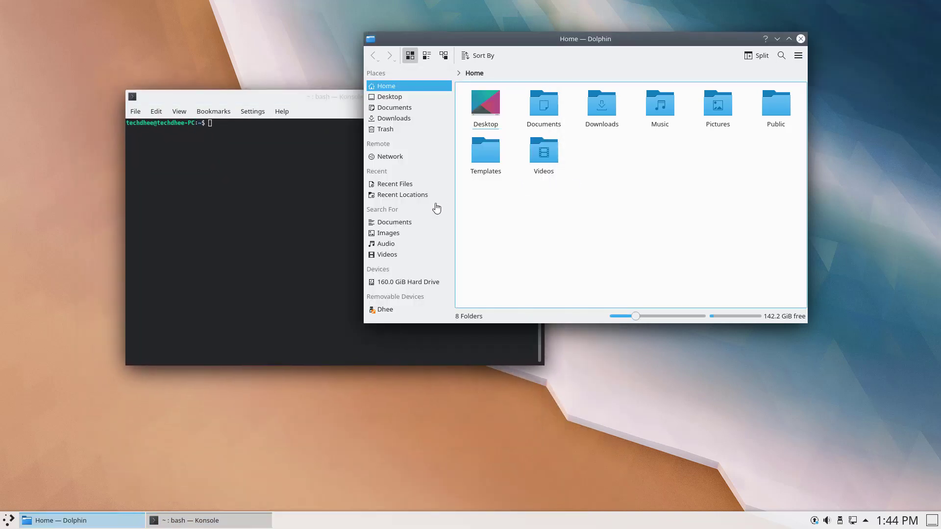
{"action": "left_click", "coordinate": [333, 212]}
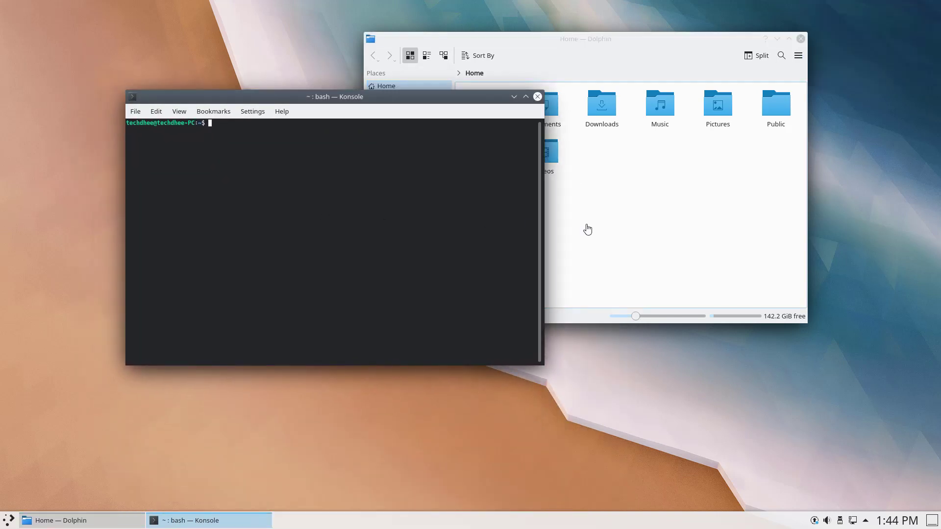
{"action": "key", "text": "alt+Tab"}
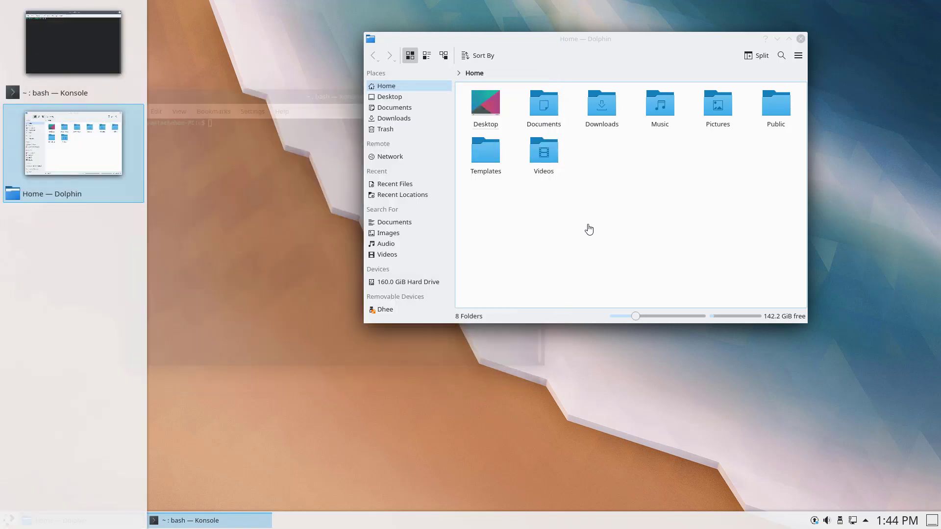
{"action": "key", "text": "alt+Tab"}
{"action": "key", "text": "alt+Tab"}
{"action": "key", "text": "alt+Tab"}
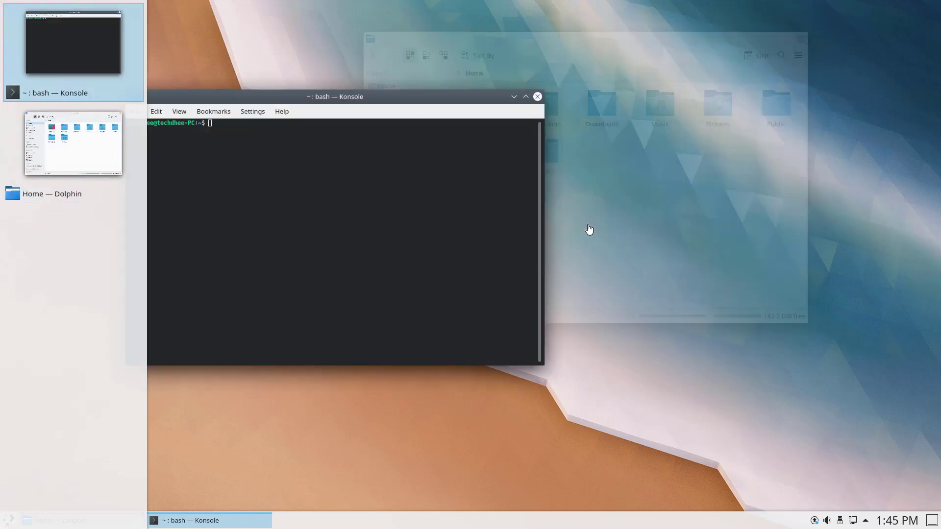
{"action": "key", "text": "alt+Tab"}
{"action": "key", "text": "alt+Tab"}
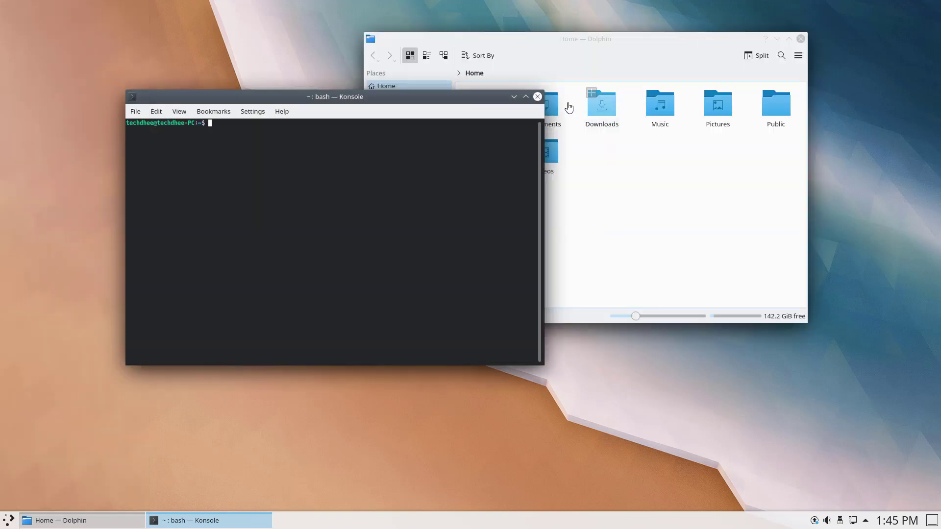
{"action": "left_click", "coordinate": [538, 97]}
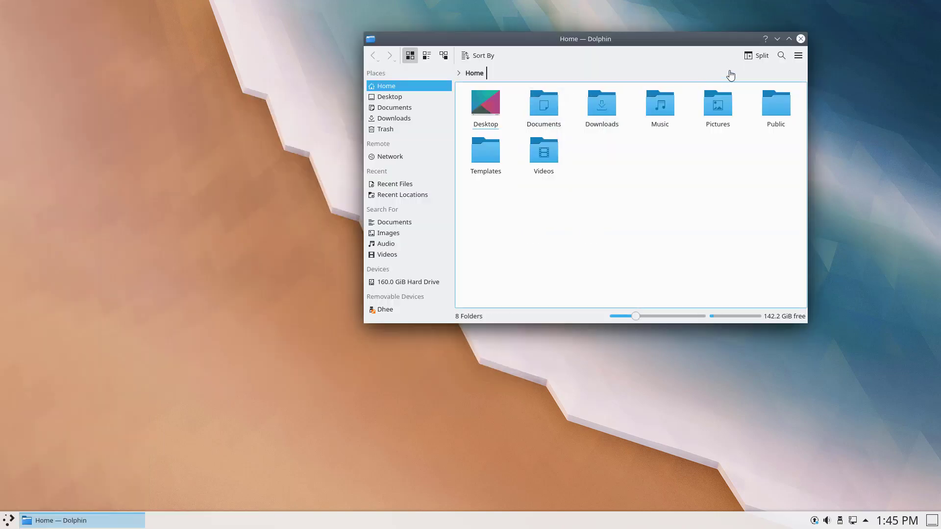
{"action": "left_click", "coordinate": [801, 39]}
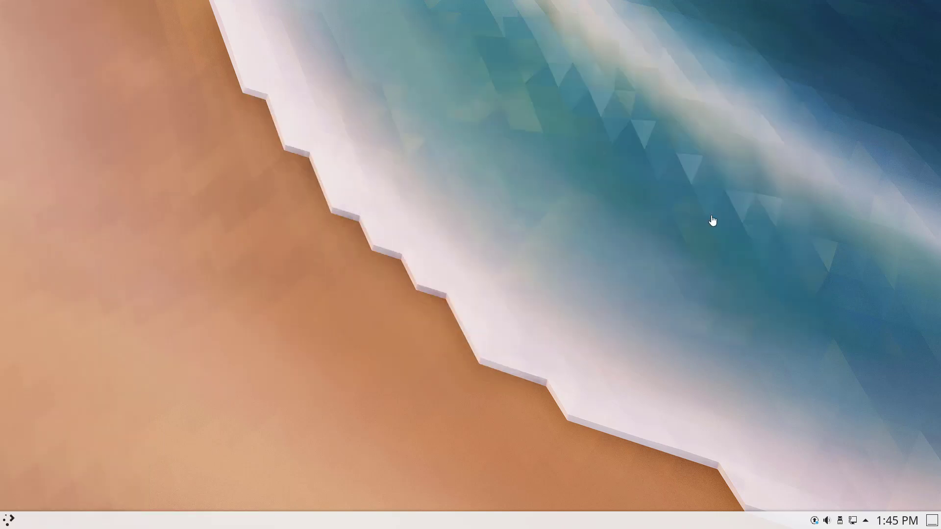
Step: Install all available updates in Discover, authorizing with the account password, and close its window
{"action": "left_click", "coordinate": [815, 524]}
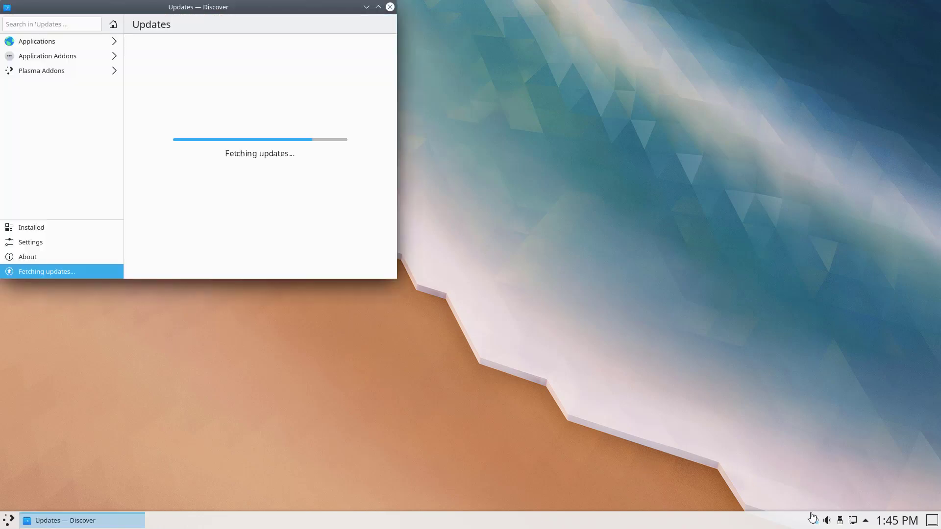
{"action": "left_click_drag", "start_coordinate": [247, 11], "coordinate": [520, 103]}
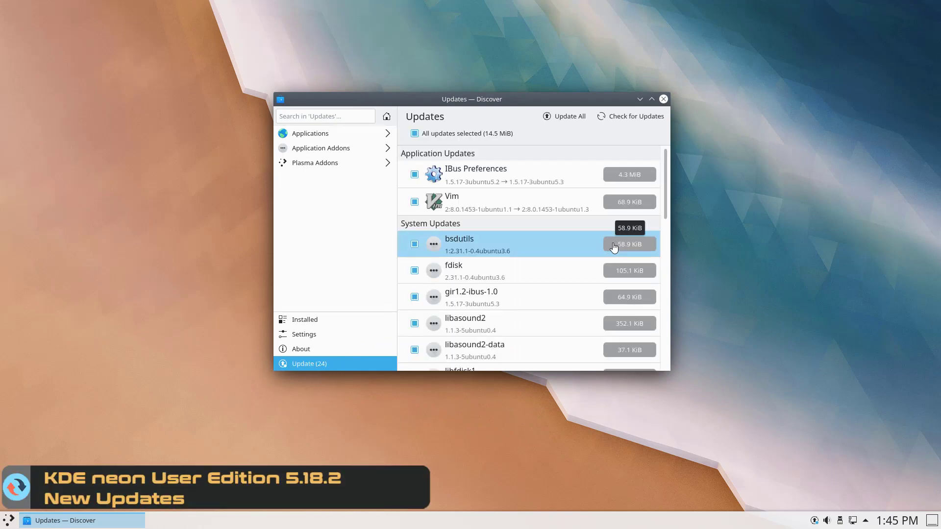
{"action": "type", "text": "*********"}
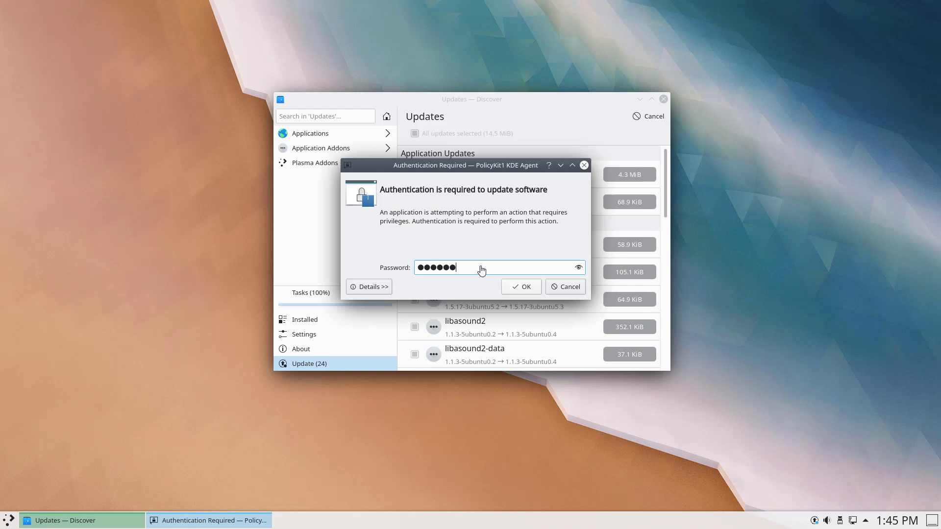
{"action": "key", "text": "Return"}
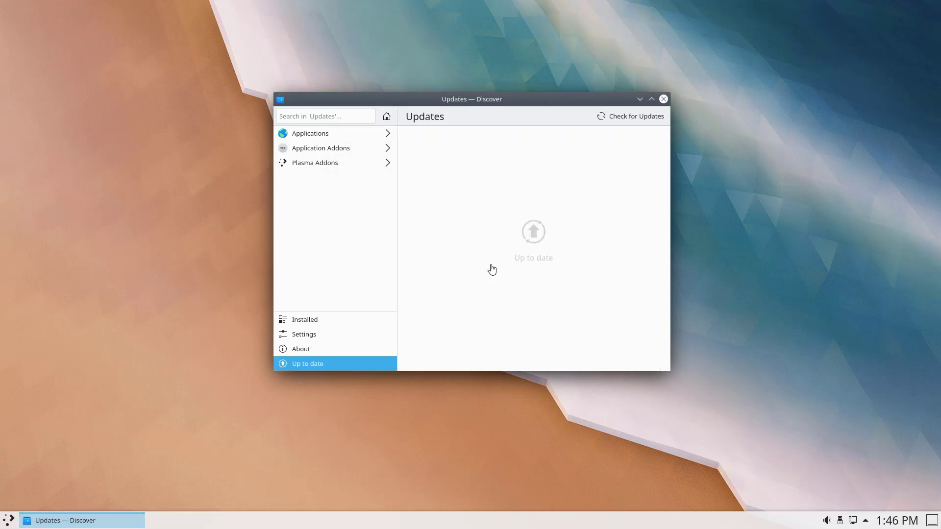
{"action": "left_click", "coordinate": [662, 99]}
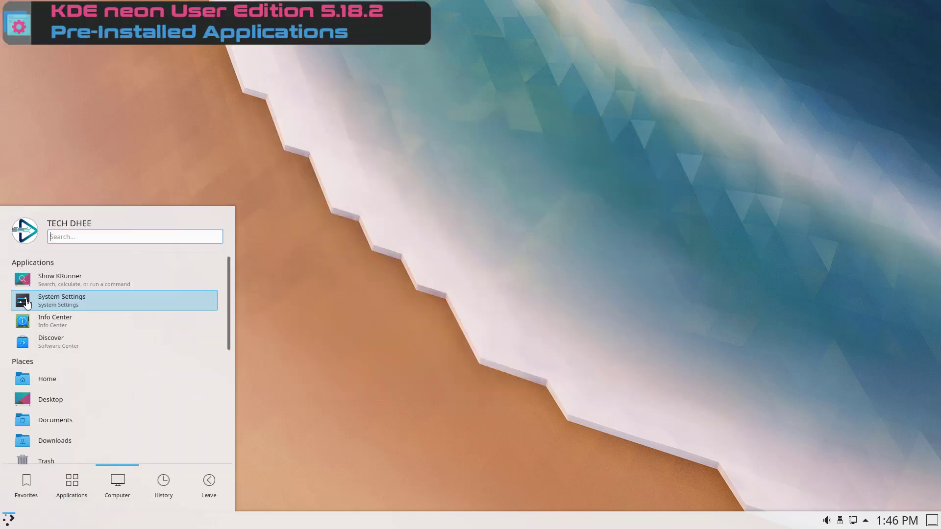
Step: Examine the launcher's favorites and the preinstalled applications in the Graphics, Internet and Multimedia categories
{"action": "left_click", "coordinate": [26, 485]}
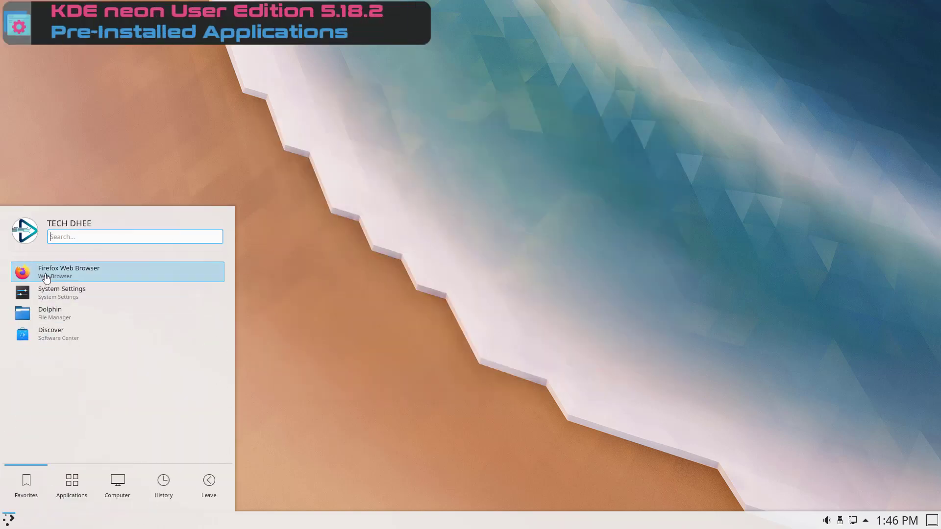
{"action": "left_click", "coordinate": [72, 482]}
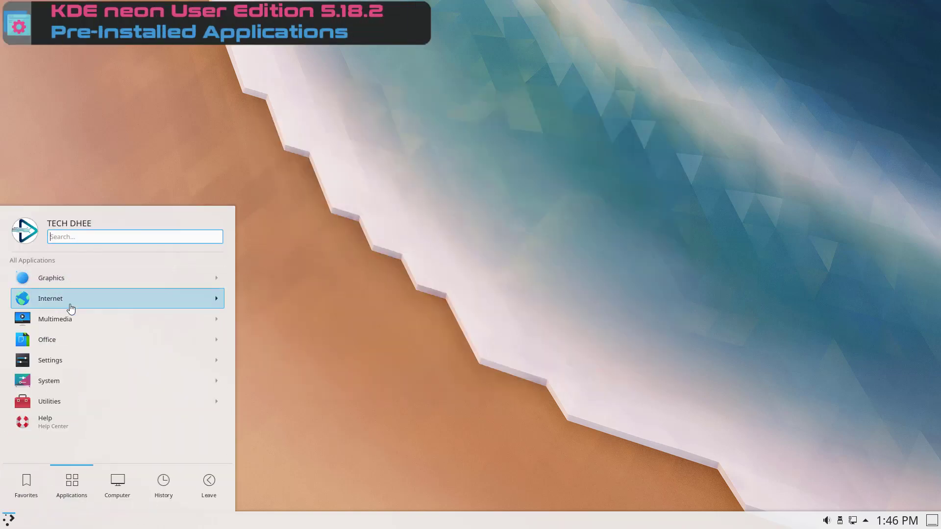
{"action": "left_click", "coordinate": [172, 285]}
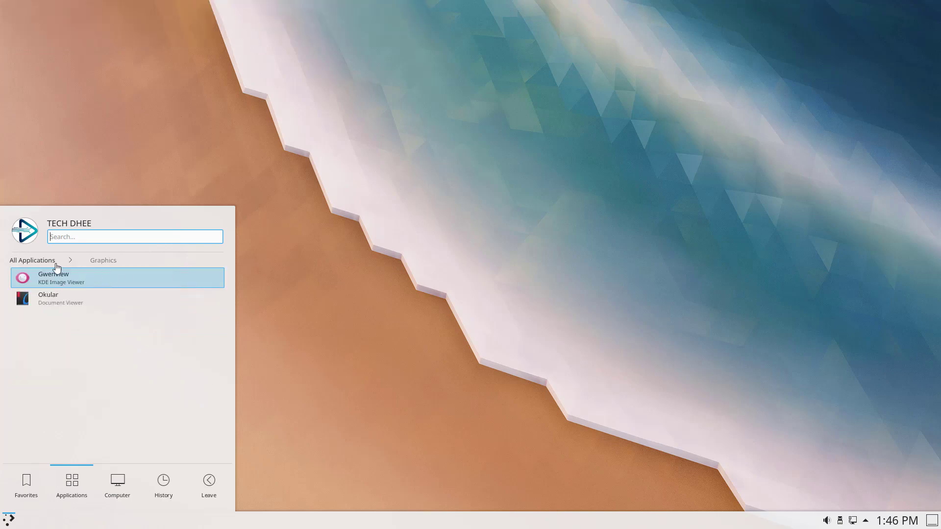
{"action": "left_click", "coordinate": [36, 266]}
{"action": "left_click", "coordinate": [42, 299]}
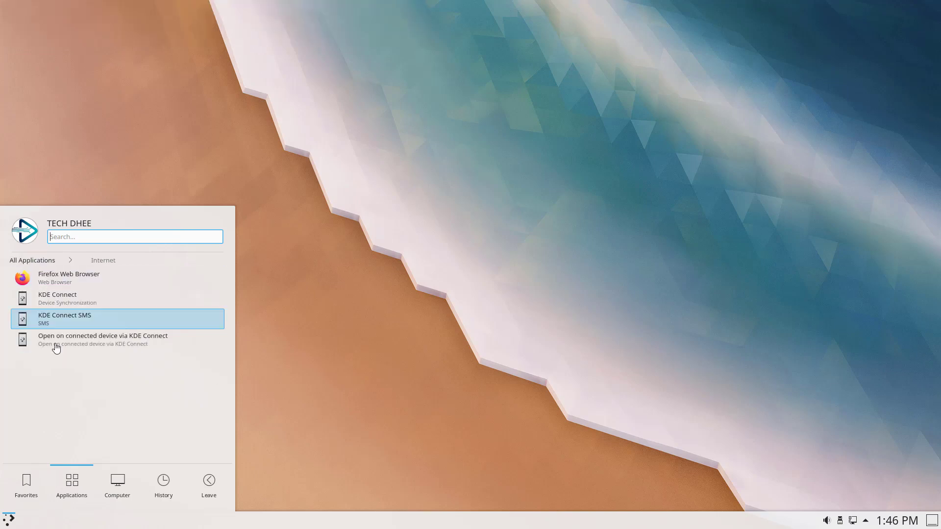
{"action": "left_click", "coordinate": [39, 260]}
{"action": "left_click", "coordinate": [42, 326]}
{"action": "left_click", "coordinate": [33, 260]}
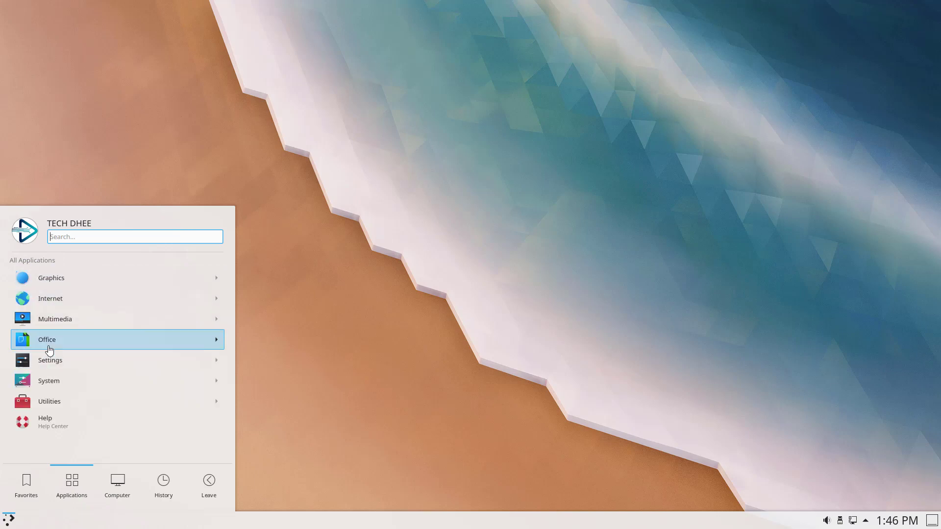
Step: Examine the preinstalled applications in the Office, Settings, System and Utilities categories of the launcher
{"action": "left_click", "coordinate": [48, 343]}
{"action": "left_click", "coordinate": [41, 264]}
{"action": "left_click", "coordinate": [42, 360]}
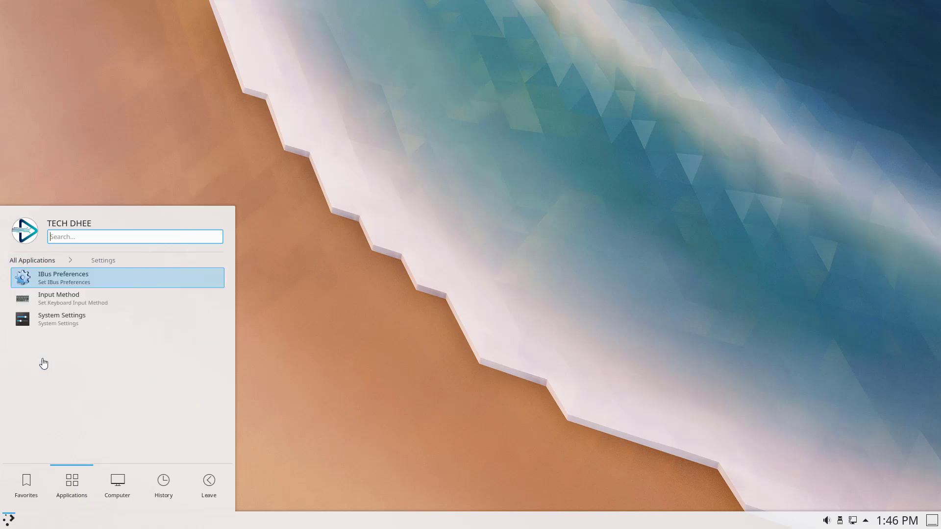
{"action": "left_click", "coordinate": [38, 260]}
{"action": "left_click", "coordinate": [46, 381]}
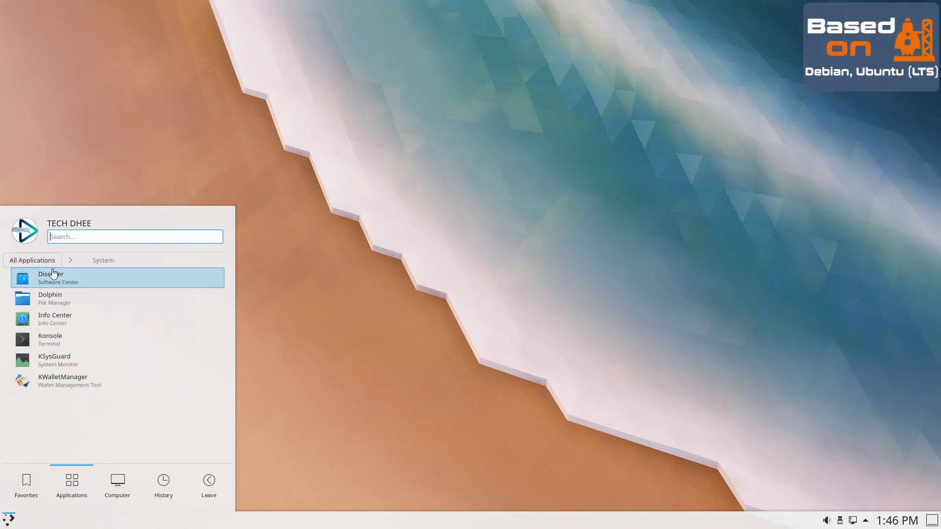
{"action": "left_click", "coordinate": [34, 260]}
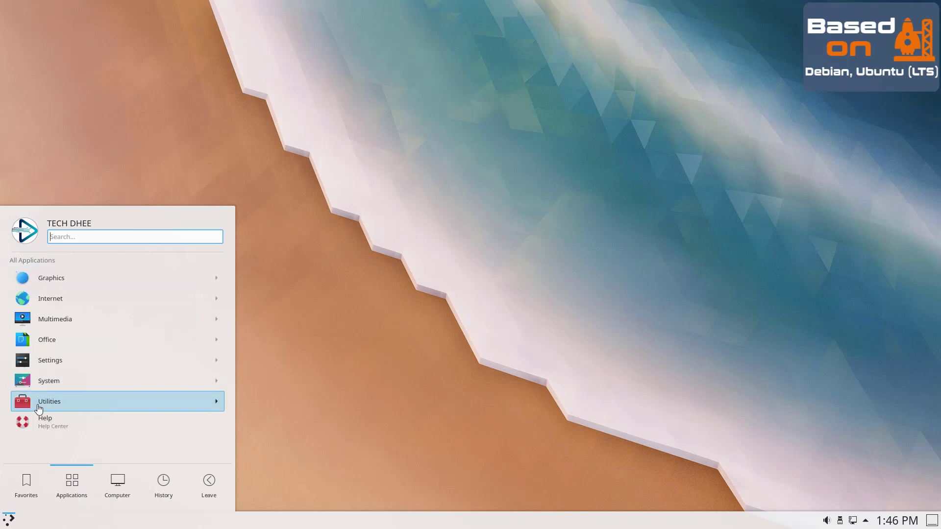
{"action": "left_click", "coordinate": [43, 399]}
{"action": "left_click", "coordinate": [34, 260]}
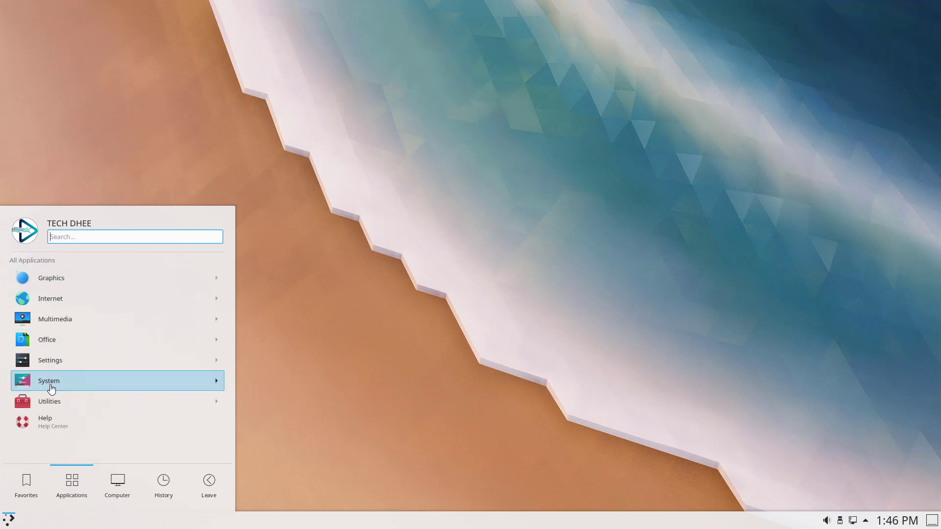
Step: Look through the computer applications and places listed in the launcher, and close it
{"action": "left_click", "coordinate": [115, 496]}
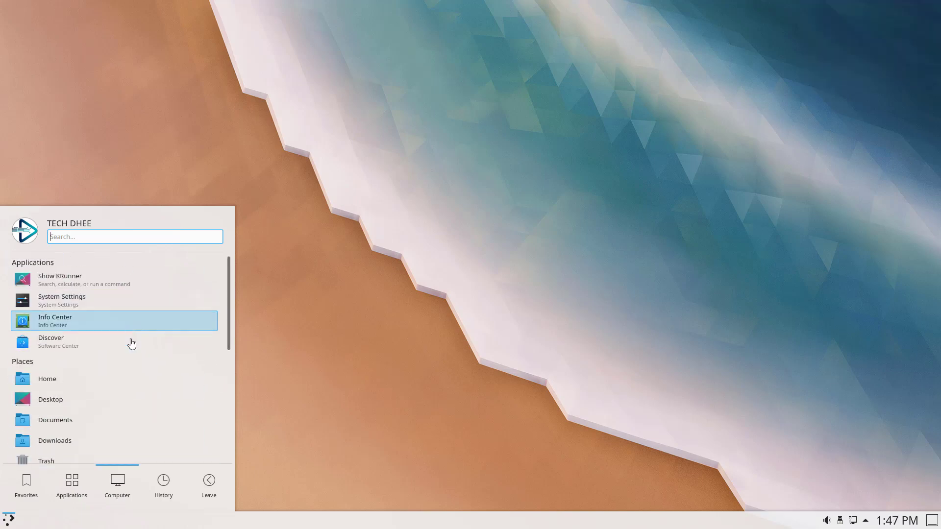
{"action": "scroll", "coordinate": [130, 342], "scroll_direction": "down", "scroll_amount": 2}
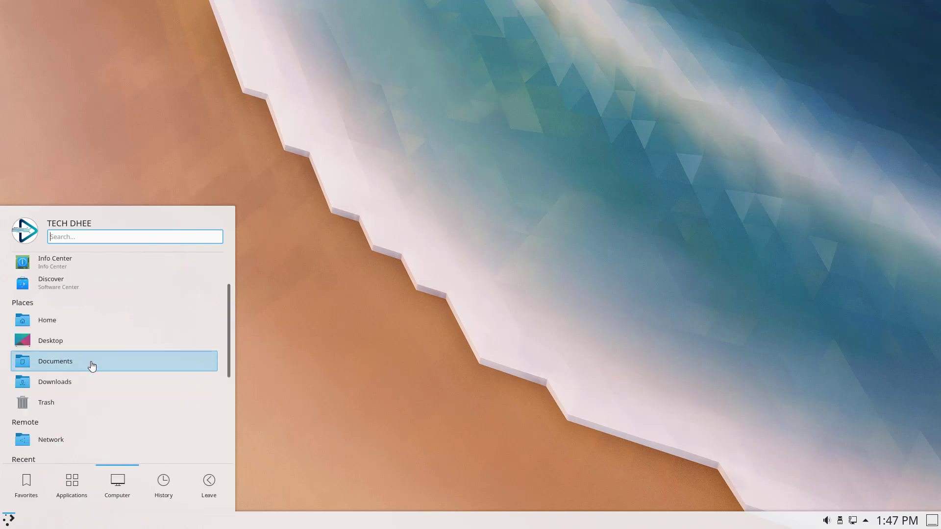
{"action": "left_click", "coordinate": [275, 243]}
Step: Open System Settings at the global themes, preview selecting Breeze Dark, and return the selection to Breeze
{"action": "left_click", "coordinate": [5, 521]}
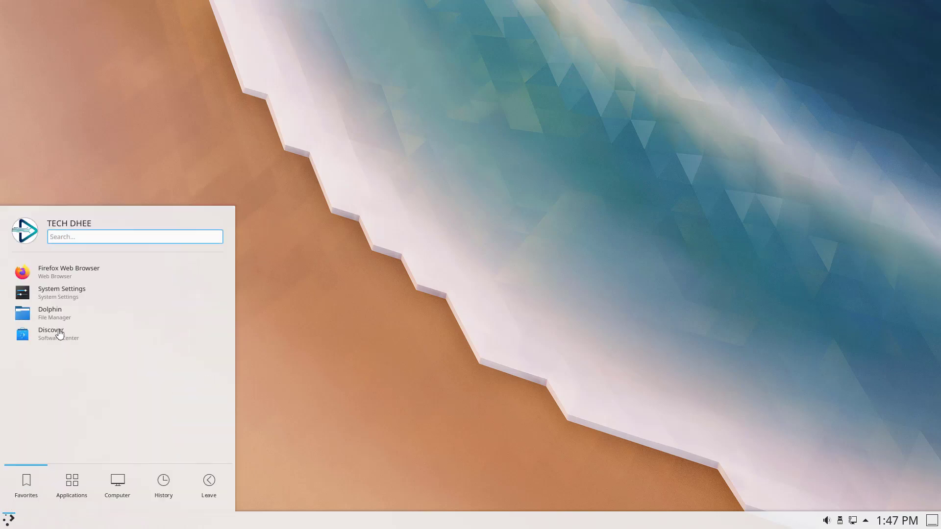
{"action": "left_click", "coordinate": [56, 294]}
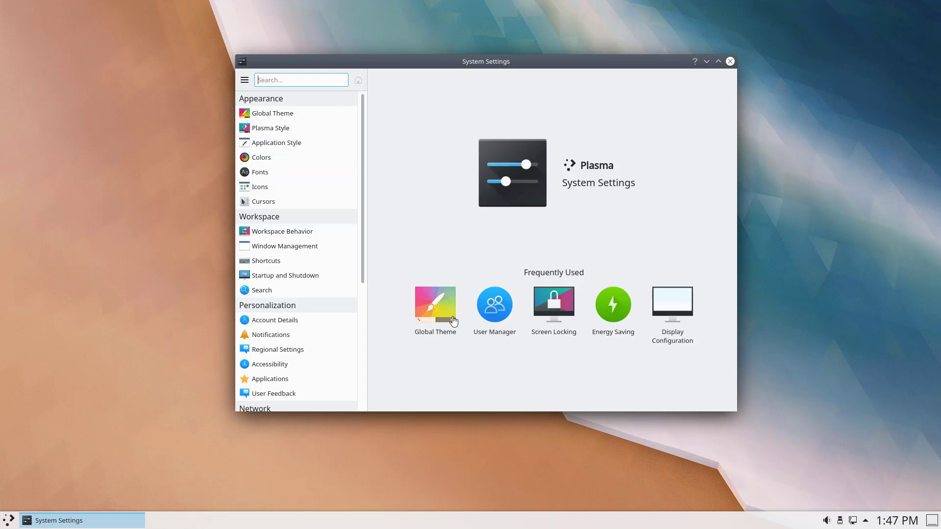
{"action": "left_click", "coordinate": [264, 115]}
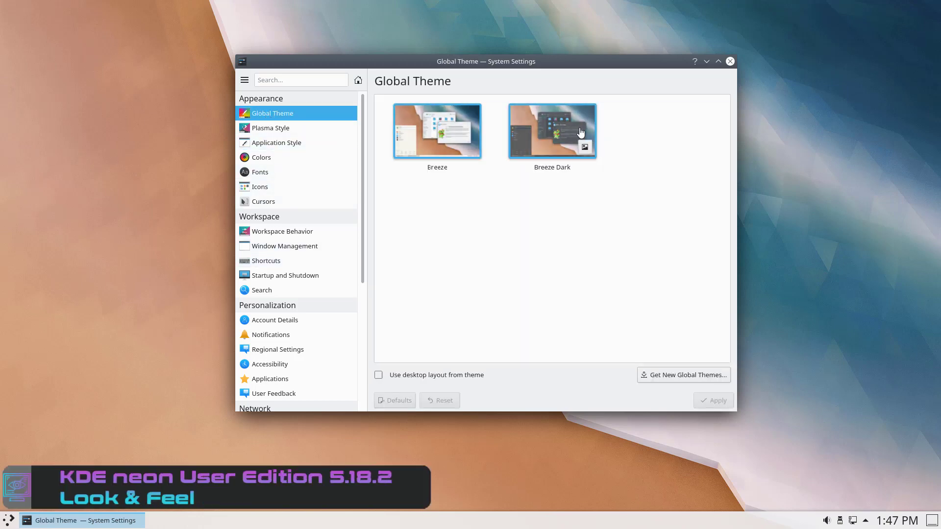
{"action": "left_click", "coordinate": [551, 138]}
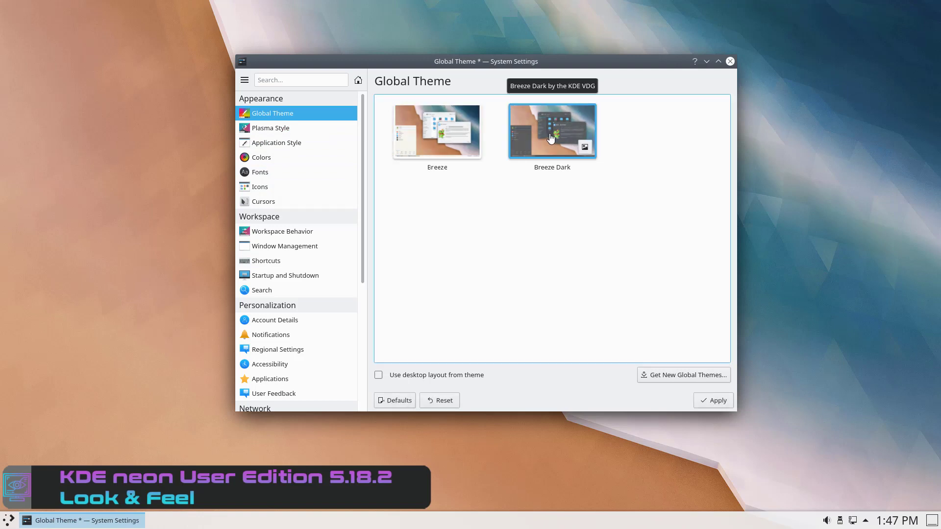
{"action": "left_click", "coordinate": [436, 131]}
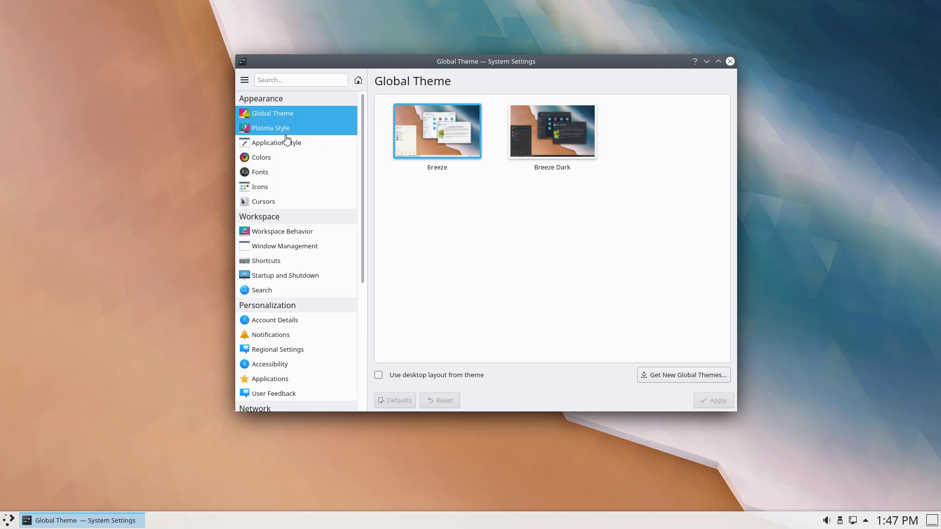
Step: Examine the Plasma Style, Application Style and Window Decorations settings, including the titlebar buttons
{"action": "left_click", "coordinate": [287, 133]}
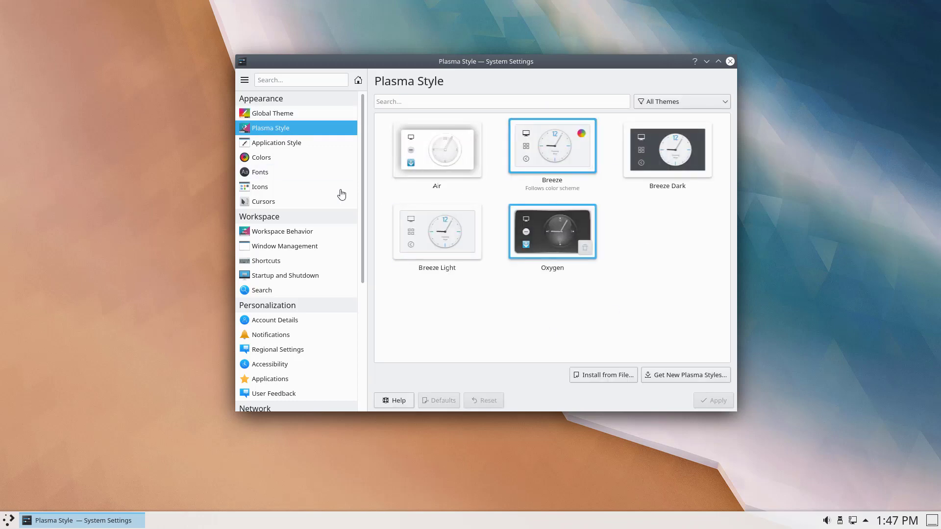
{"action": "left_click", "coordinate": [294, 142]}
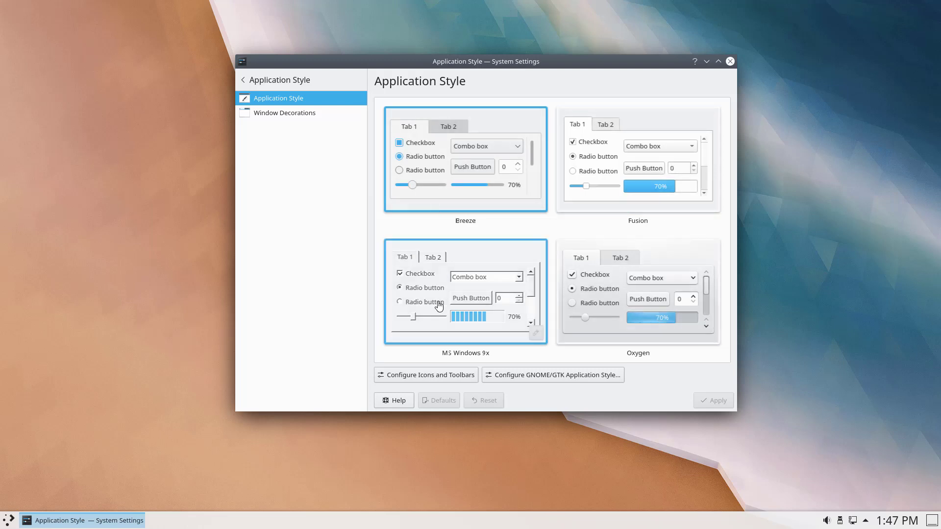
{"action": "left_click", "coordinate": [305, 118]}
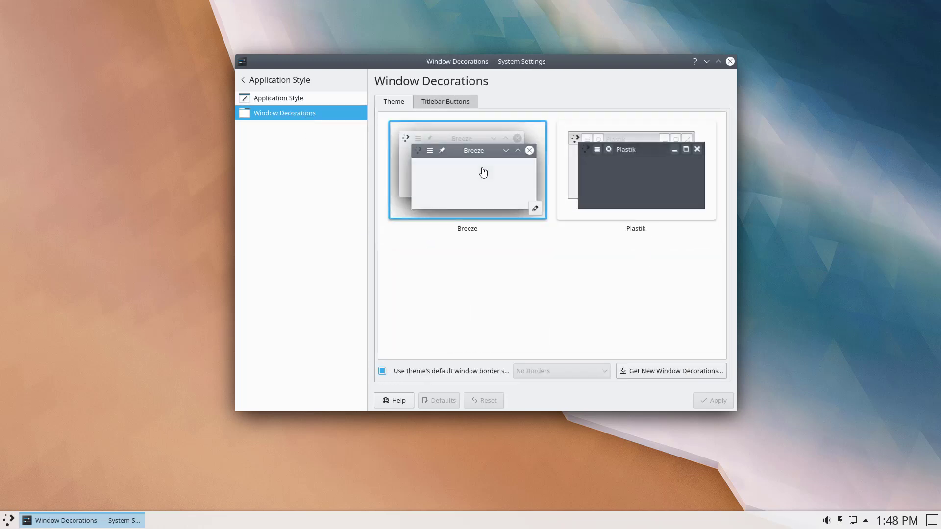
{"action": "left_click", "coordinate": [456, 106]}
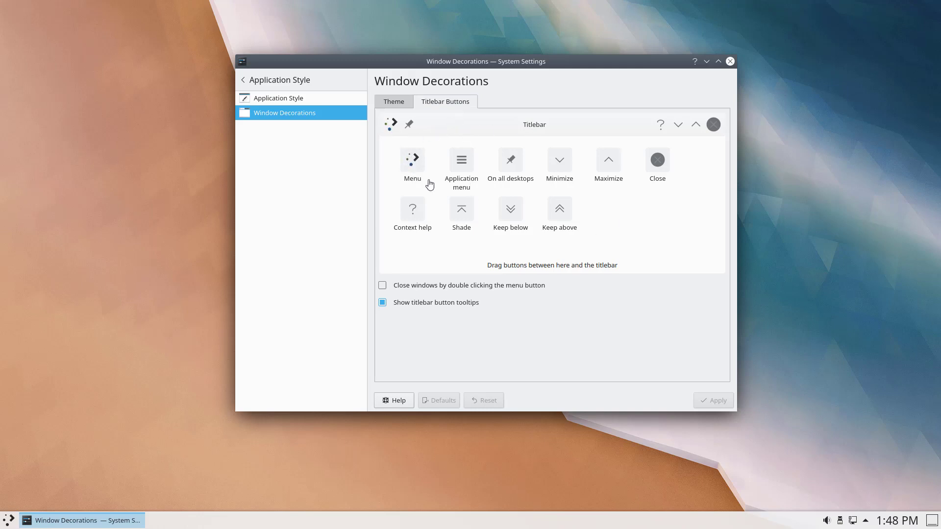
Step: Look through the color schemes and the font settings, and discard the pending font changes to reach the icon themes
{"action": "left_click", "coordinate": [244, 81]}
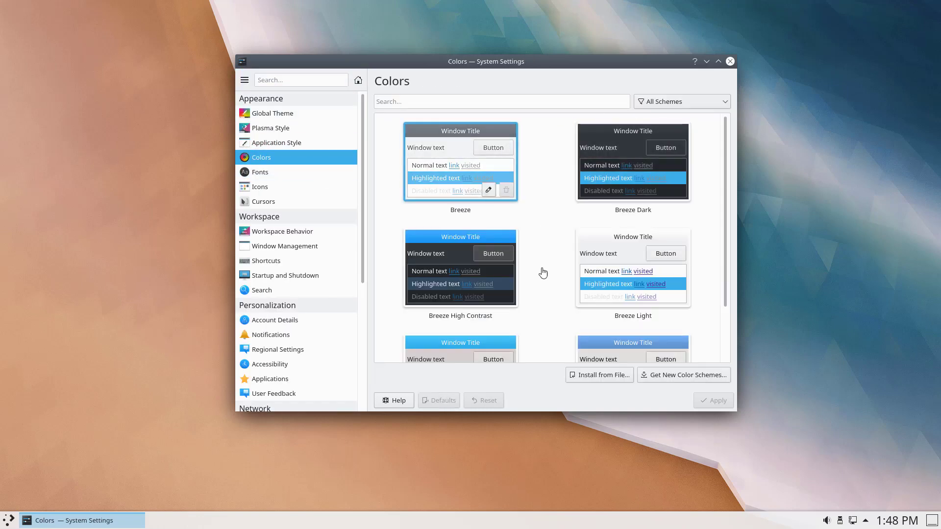
{"action": "scroll", "coordinate": [541, 271], "scroll_direction": "down", "scroll_amount": 2}
{"action": "left_click", "coordinate": [260, 172]}
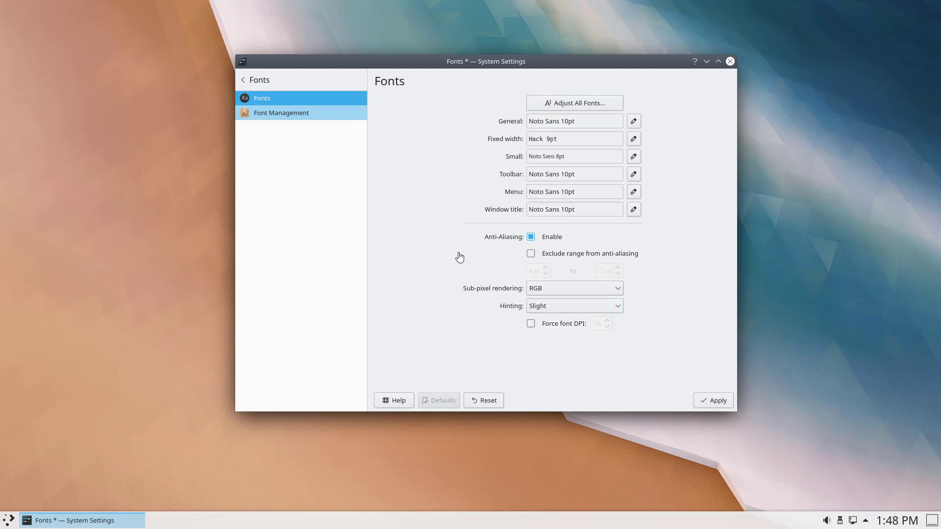
{"action": "left_click", "coordinate": [244, 81]}
{"action": "left_click", "coordinate": [258, 188]}
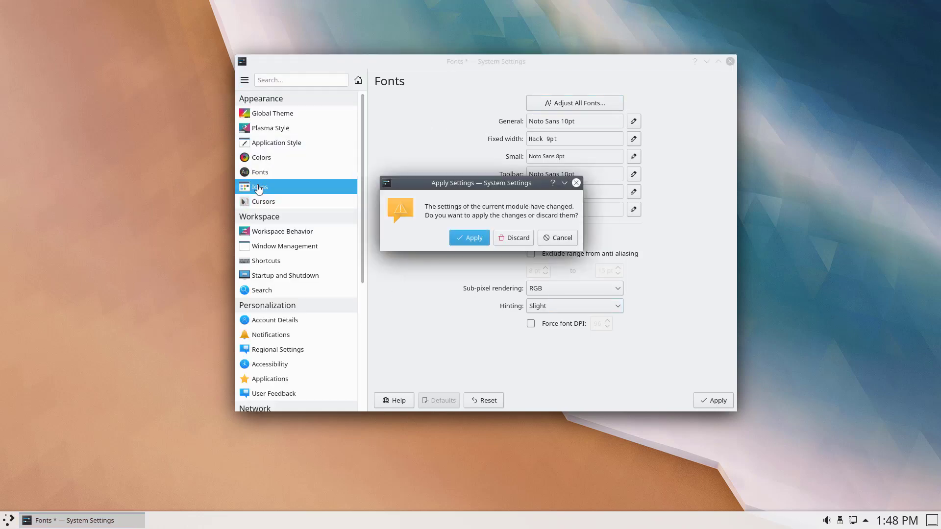
{"action": "left_click", "coordinate": [508, 238]}
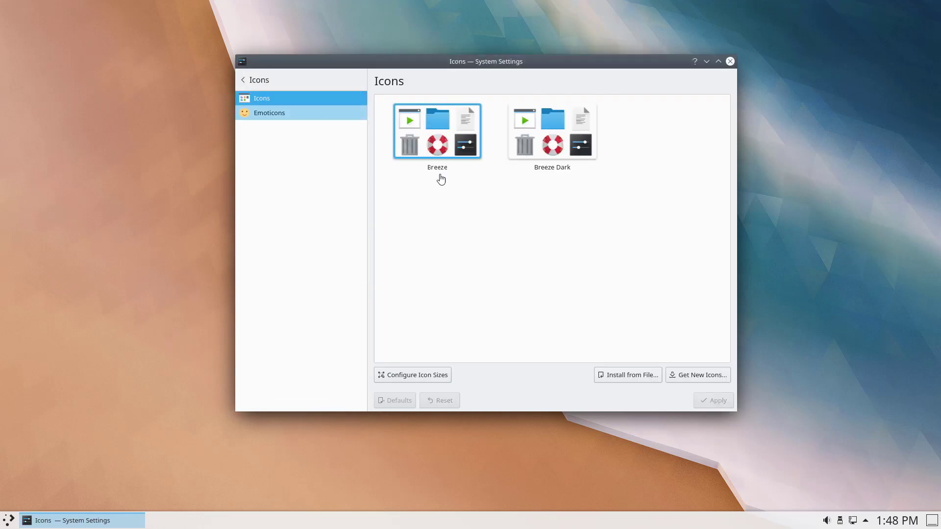
Step: Examine the Breeze emoticon set and the available cursor themes
{"action": "left_click", "coordinate": [267, 117]}
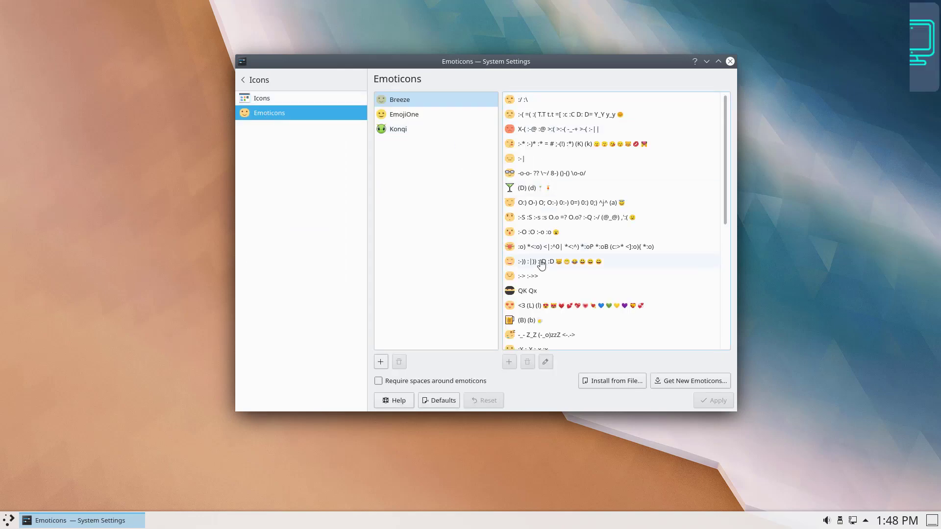
{"action": "scroll", "coordinate": [541, 265], "scroll_direction": "down", "scroll_amount": 5}
{"action": "left_click", "coordinate": [250, 80]}
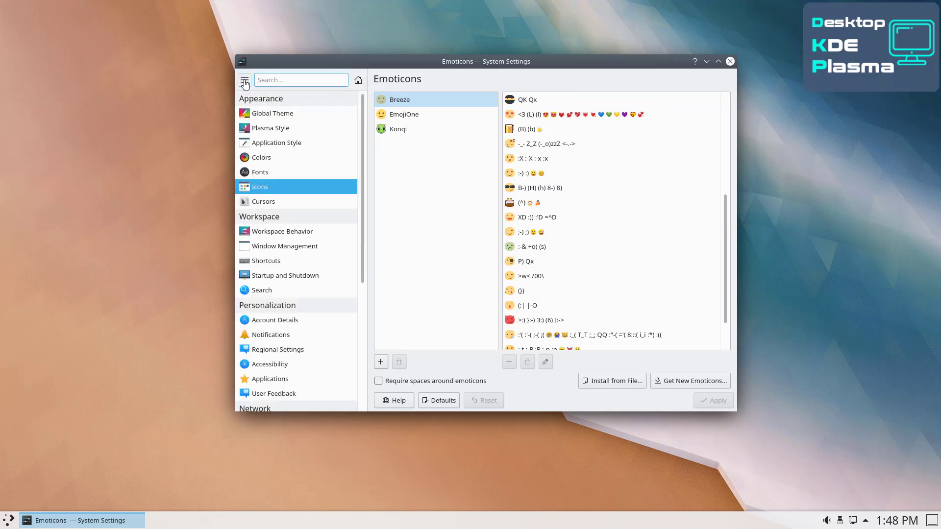
{"action": "left_click", "coordinate": [264, 203]}
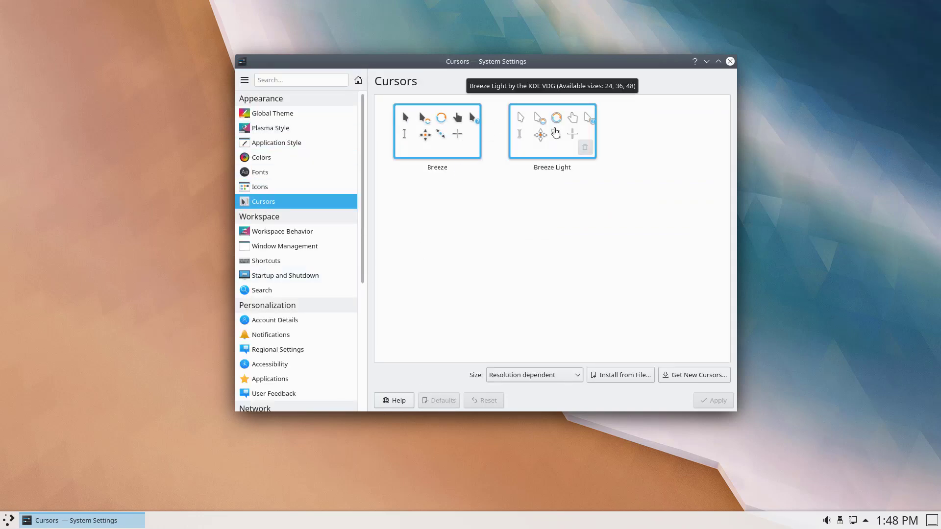
Step: Review the Workspace Behavior settings for general behavior, desktop effects, screen edges and touch screen
{"action": "left_click", "coordinate": [259, 237]}
{"action": "left_click", "coordinate": [293, 118]}
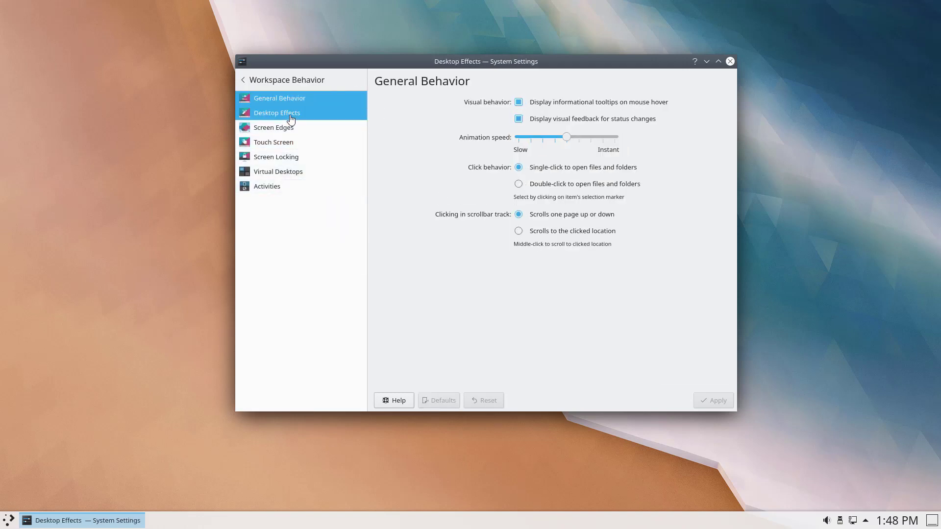
{"action": "scroll", "coordinate": [422, 304], "scroll_direction": "down", "scroll_amount": 3}
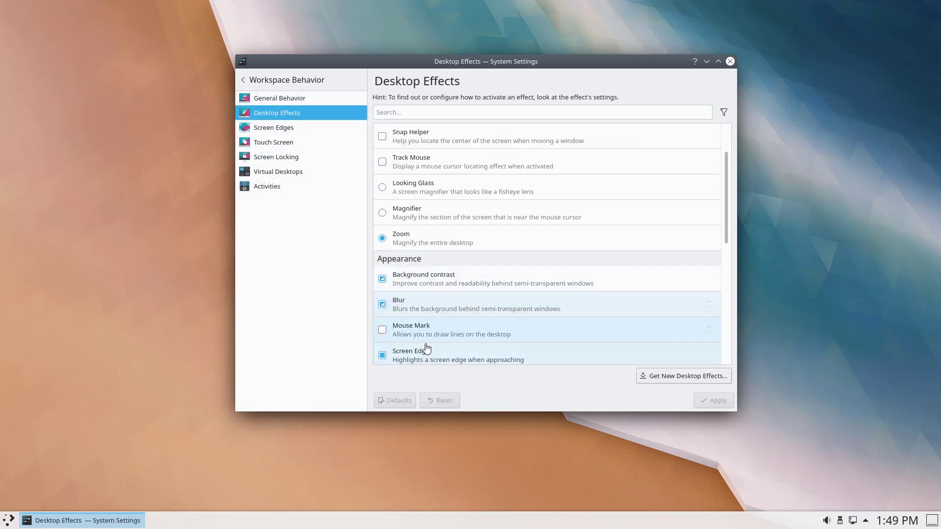
{"action": "scroll", "coordinate": [426, 348], "scroll_direction": "down", "scroll_amount": 5}
{"action": "left_click", "coordinate": [275, 128]}
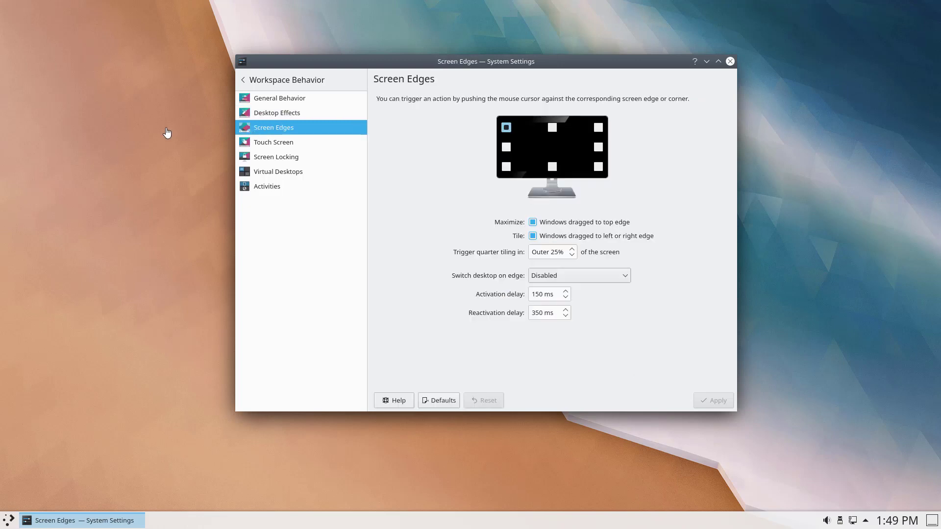
{"action": "left_click", "coordinate": [274, 142]}
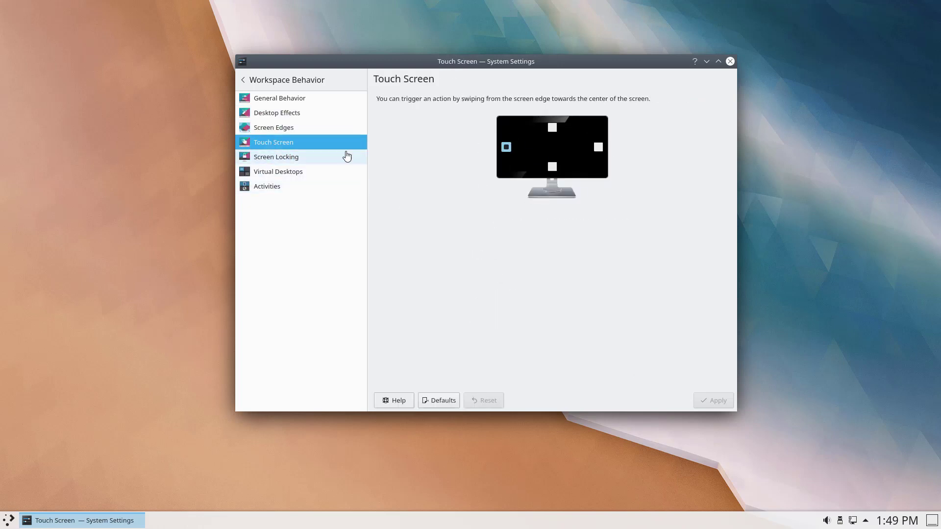
Step: Try a 17-minute automatic screen lock, browse the lock screen wallpapers, and discard the Screen Locking changes
{"action": "left_click", "coordinate": [276, 158]}
{"action": "left_click", "coordinate": [670, 121]}
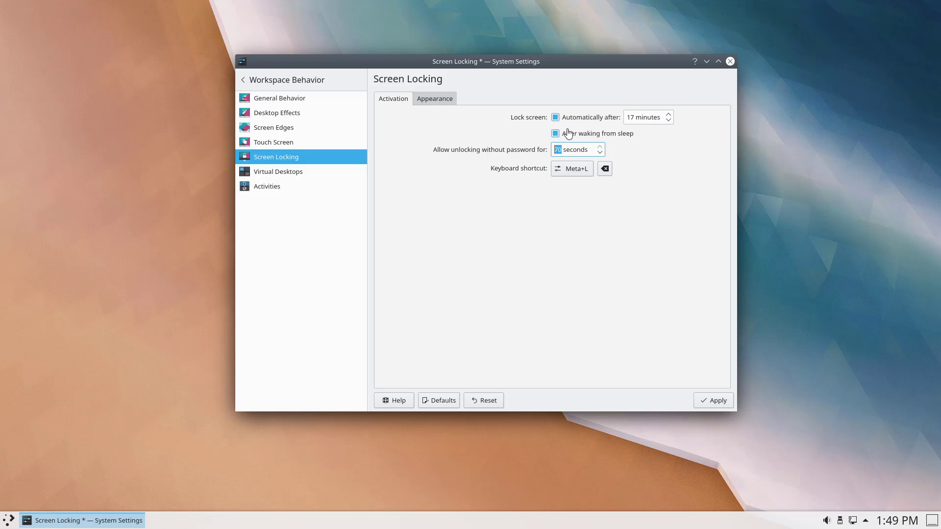
{"action": "left_click", "coordinate": [443, 105]}
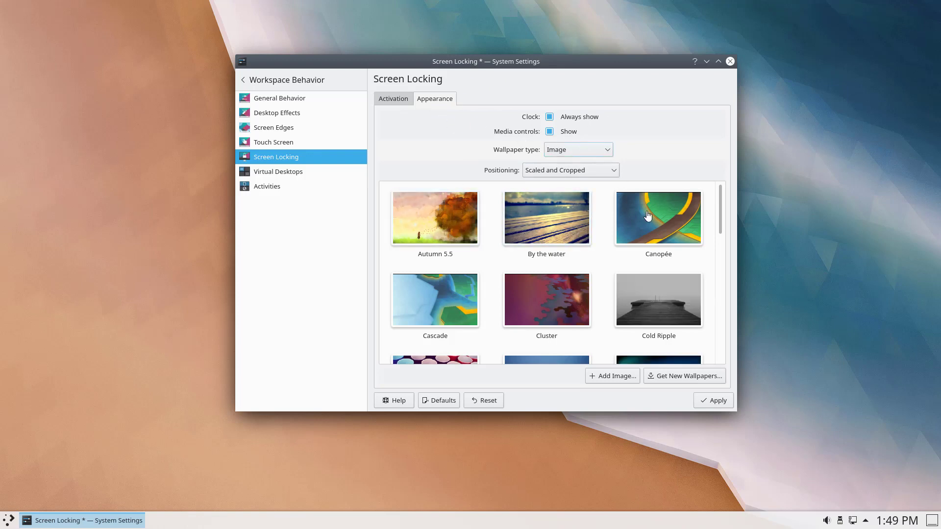
{"action": "scroll", "coordinate": [647, 282], "scroll_direction": "down", "scroll_amount": 2}
{"action": "scroll", "coordinate": [647, 282], "scroll_direction": "down", "scroll_amount": 10}
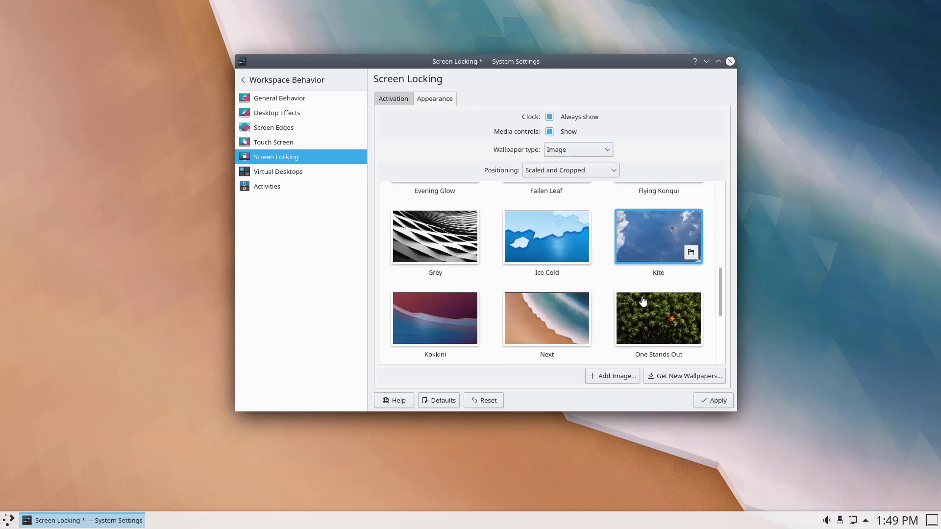
{"action": "scroll", "coordinate": [641, 306], "scroll_direction": "up", "scroll_amount": 12}
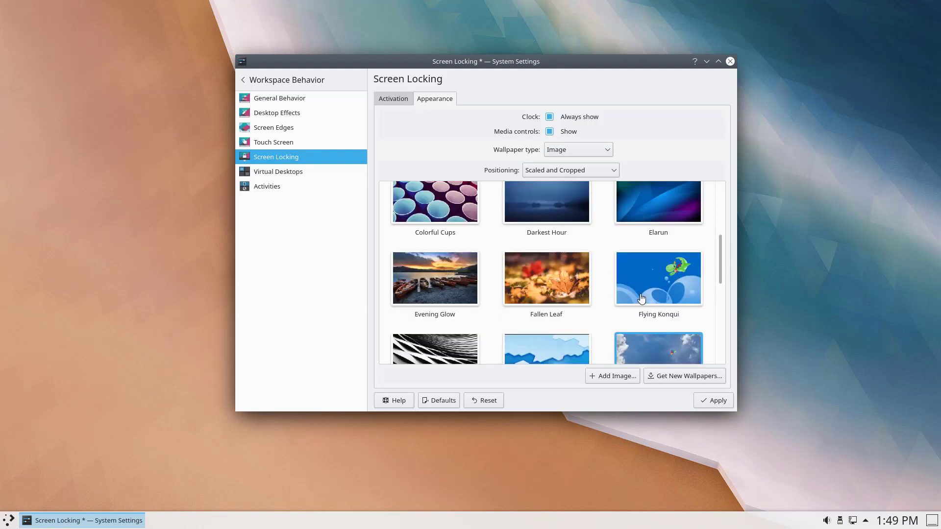
{"action": "left_click", "coordinate": [297, 172]}
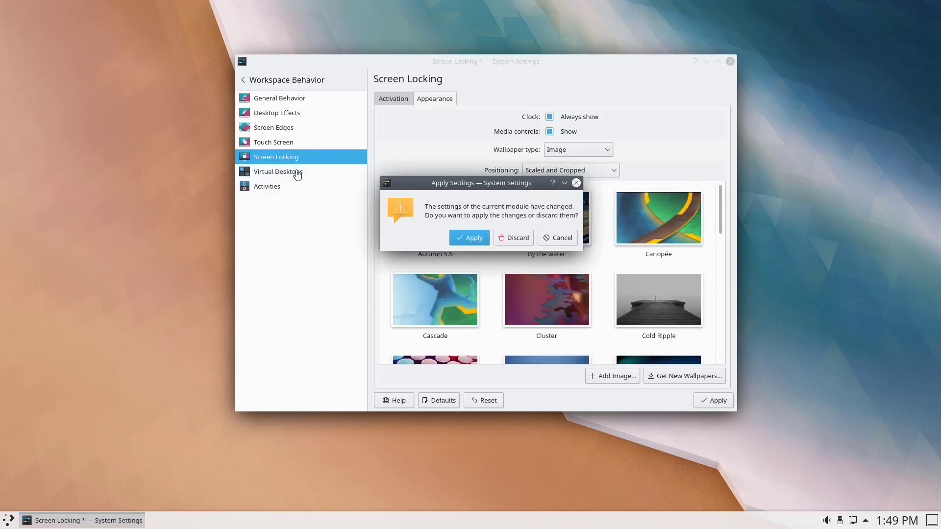
{"action": "left_click", "coordinate": [515, 241]}
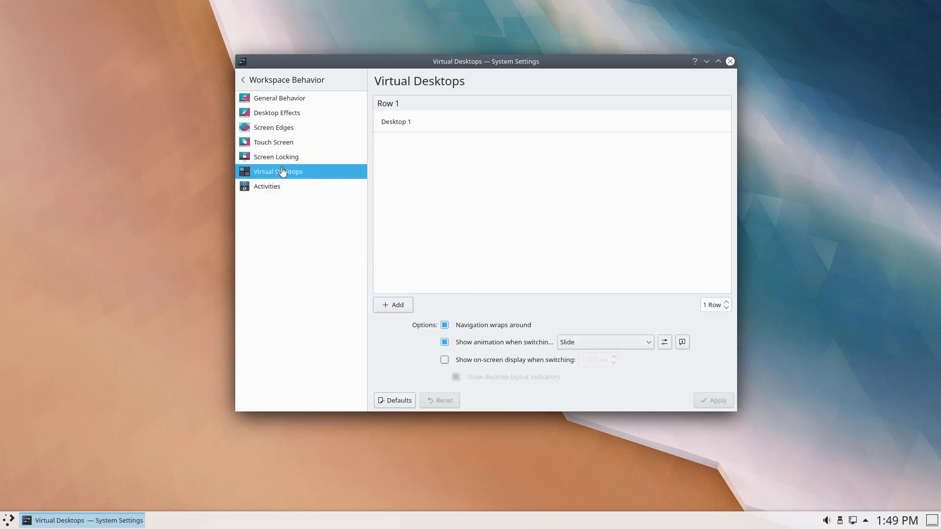
Step: Examine the Activities settings and recheck the activation and appearance settings of Screen Locking
{"action": "left_click", "coordinate": [257, 190]}
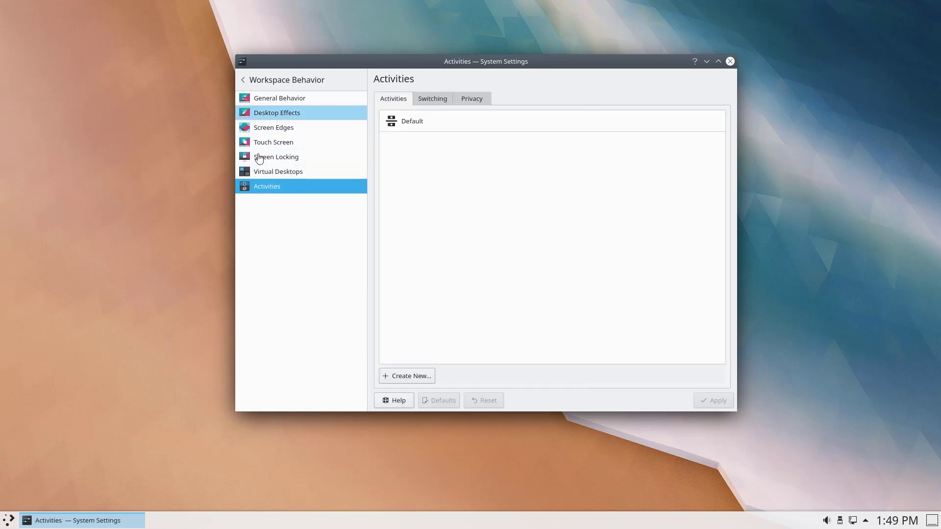
{"action": "left_click", "coordinate": [273, 160]}
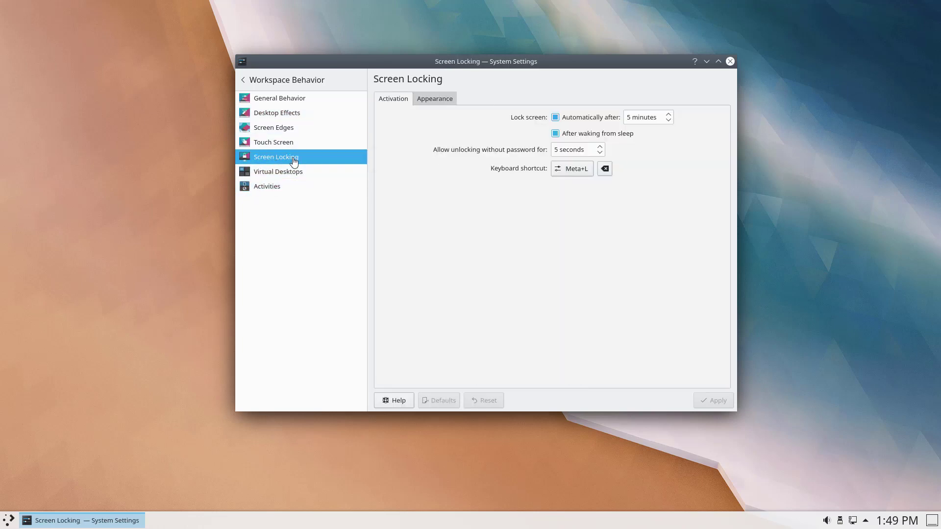
{"action": "left_click", "coordinate": [431, 99]}
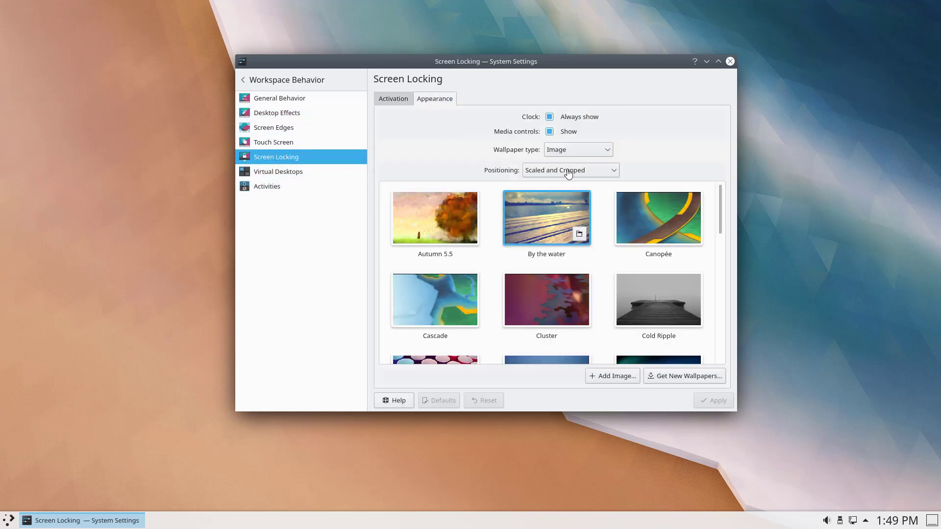
Step: Review the Window Behavior settings for focus, titlebar actions, window actions, movement and advanced options
{"action": "left_click", "coordinate": [242, 81]}
{"action": "left_click", "coordinate": [283, 248]}
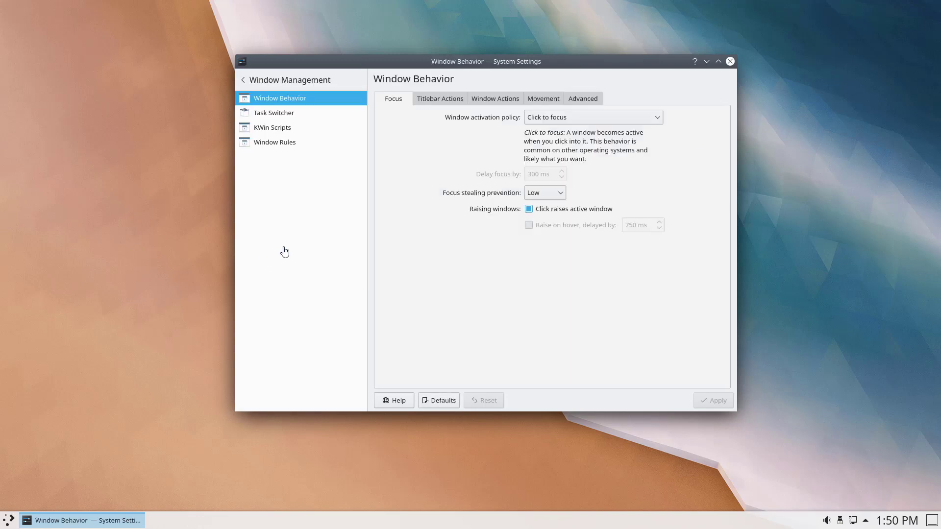
{"action": "left_click", "coordinate": [444, 103]}
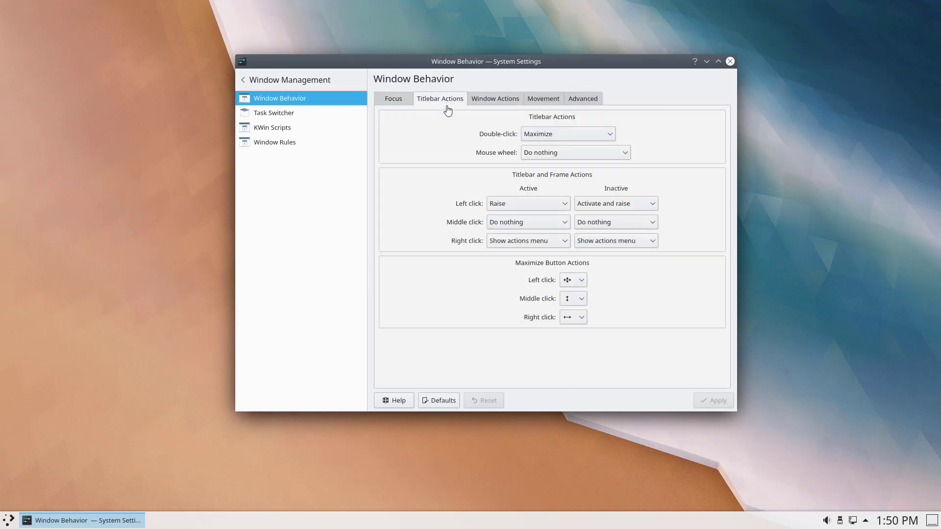
{"action": "left_click", "coordinate": [493, 102]}
{"action": "left_click", "coordinate": [527, 104]}
{"action": "left_click", "coordinate": [588, 106]}
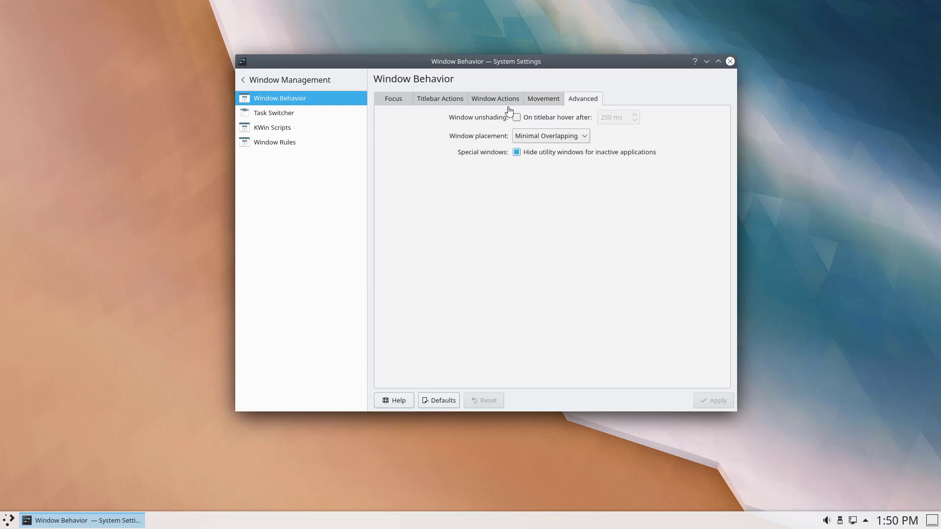
Step: Examine the Task Switcher's visualization choices, the KWin Scripts and the Window Rules
{"action": "left_click", "coordinate": [272, 114]}
{"action": "left_click", "coordinate": [496, 159]}
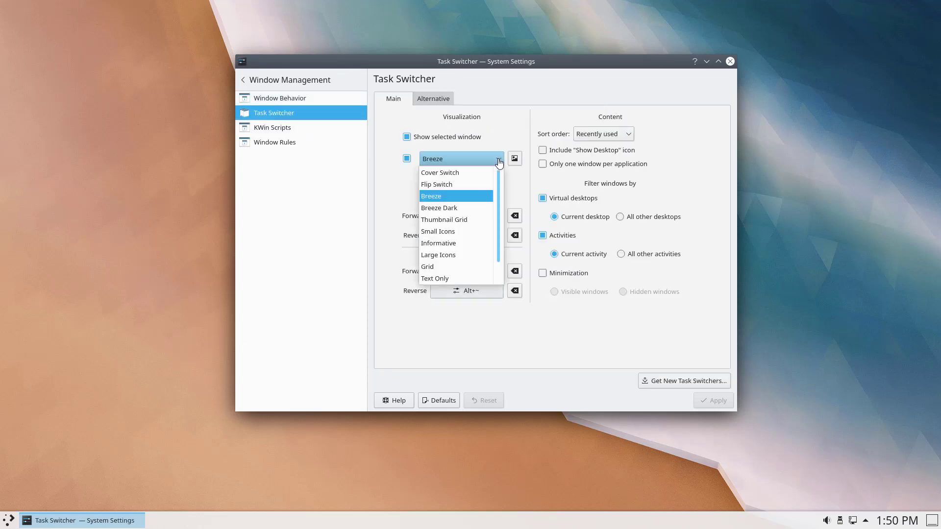
{"action": "key", "text": "Escape"}
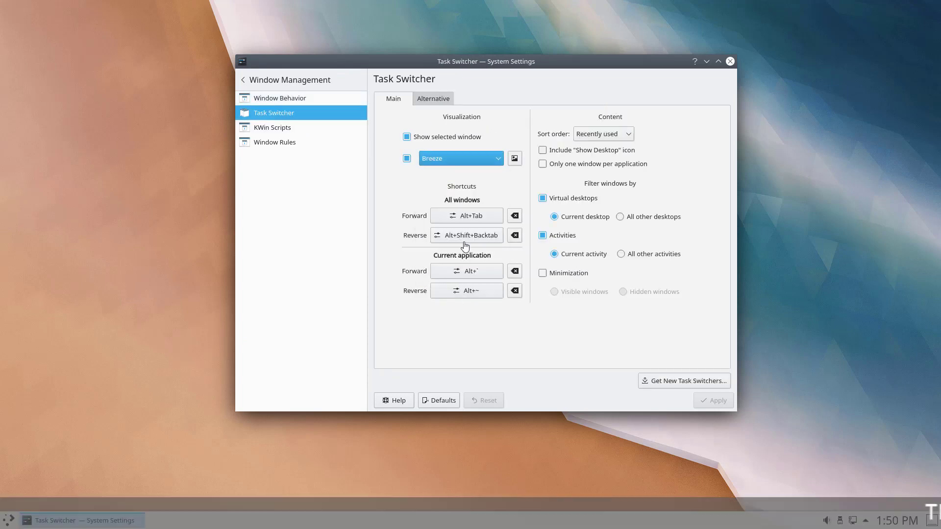
{"action": "left_click", "coordinate": [273, 128]}
{"action": "left_click", "coordinate": [294, 143]}
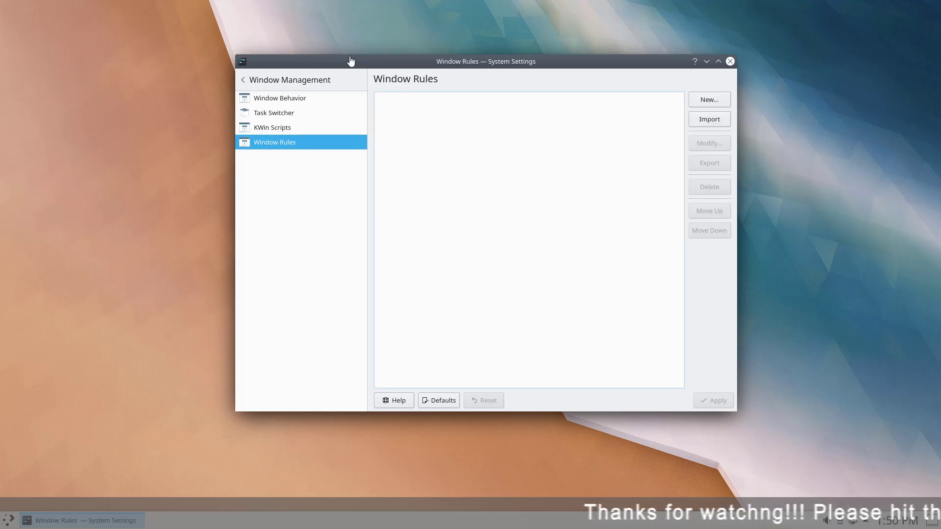
Step: Check Dolphin's launch shortcut in the Global Shortcuts settings, test it by opening the file manager, and close its window
{"action": "left_click", "coordinate": [243, 81]}
{"action": "left_click", "coordinate": [267, 262]}
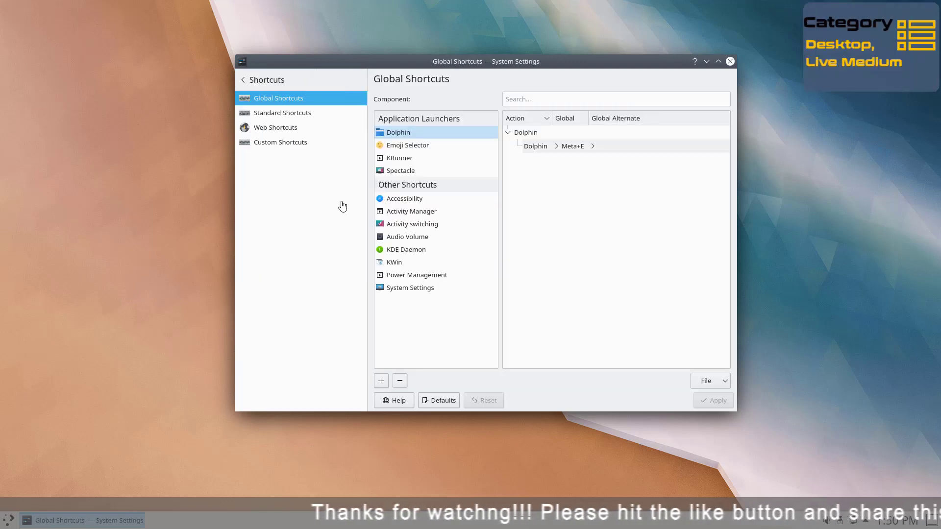
{"action": "left_click", "coordinate": [400, 137]}
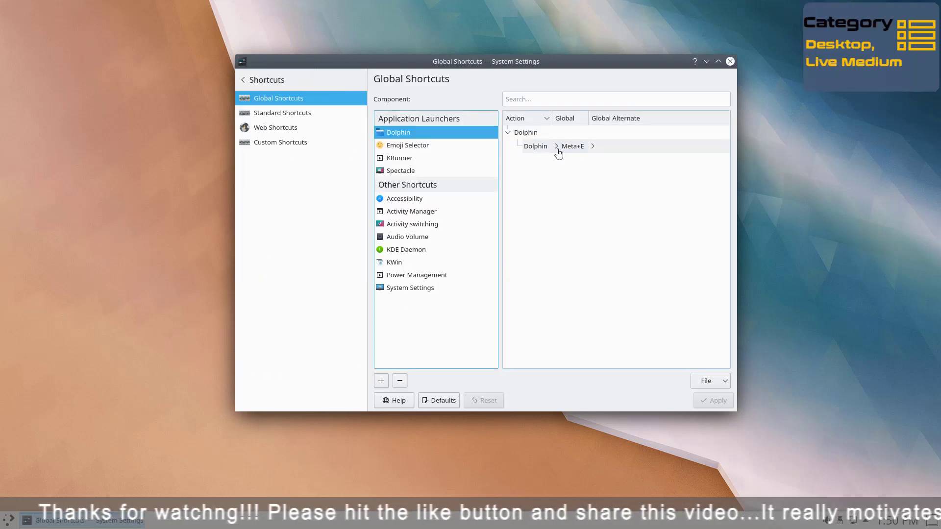
{"action": "key", "text": "super+e"}
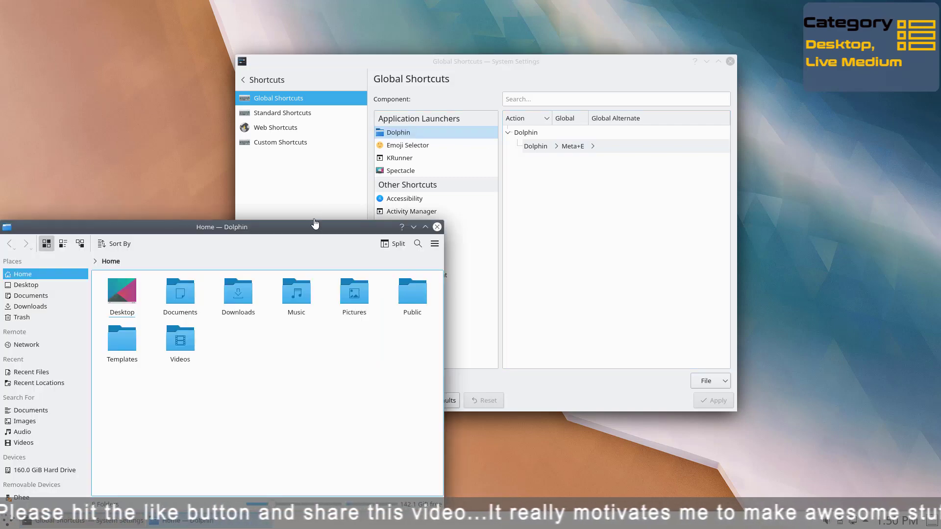
{"action": "left_click_drag", "start_coordinate": [315, 224], "coordinate": [384, 114]}
{"action": "left_click", "coordinate": [505, 117]}
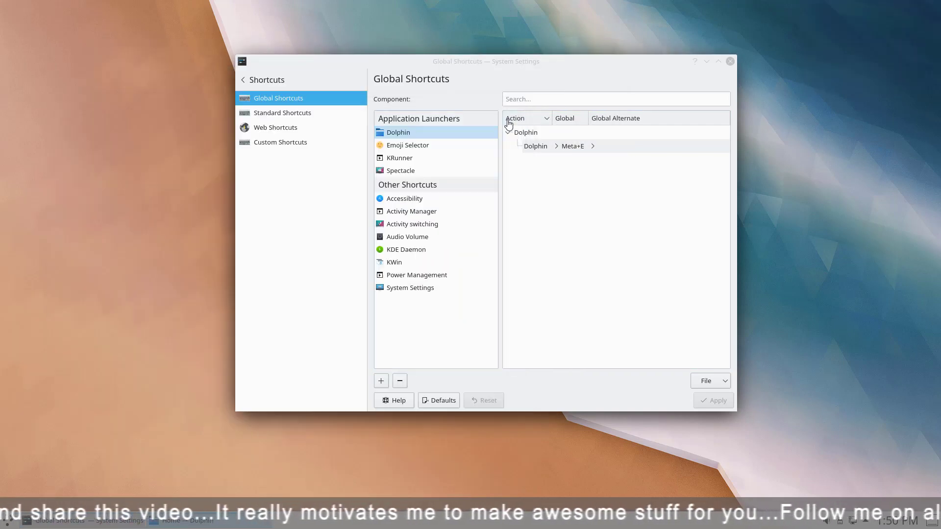
Step: Check the Emoji Selector's global shortcut, test it by opening the Emoji Picker, and close the picker
{"action": "left_click", "coordinate": [443, 146]}
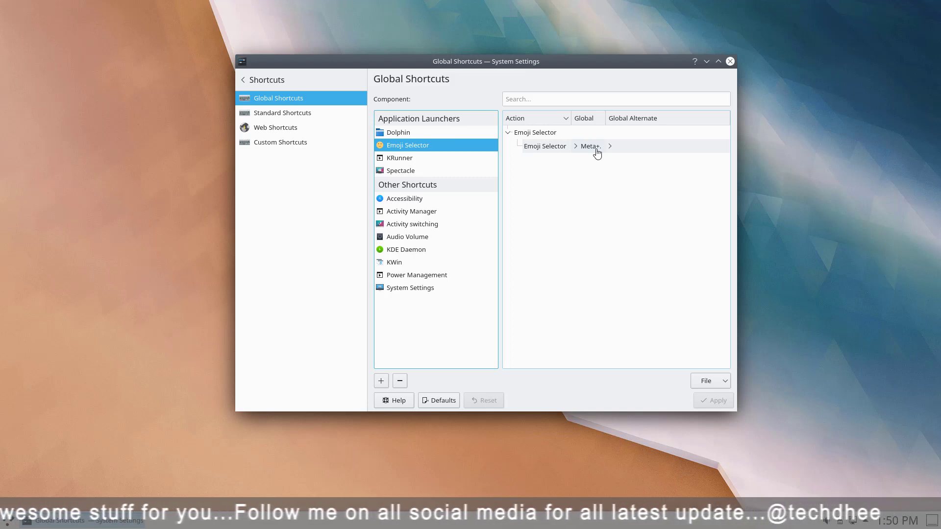
{"action": "key", "text": "super+period"}
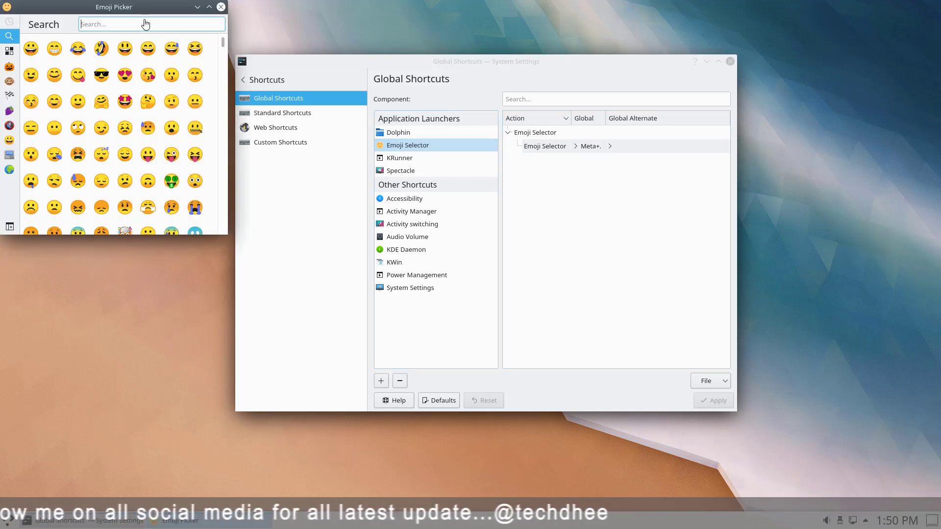
{"action": "left_click_drag", "start_coordinate": [80, 18], "coordinate": [665, 197]}
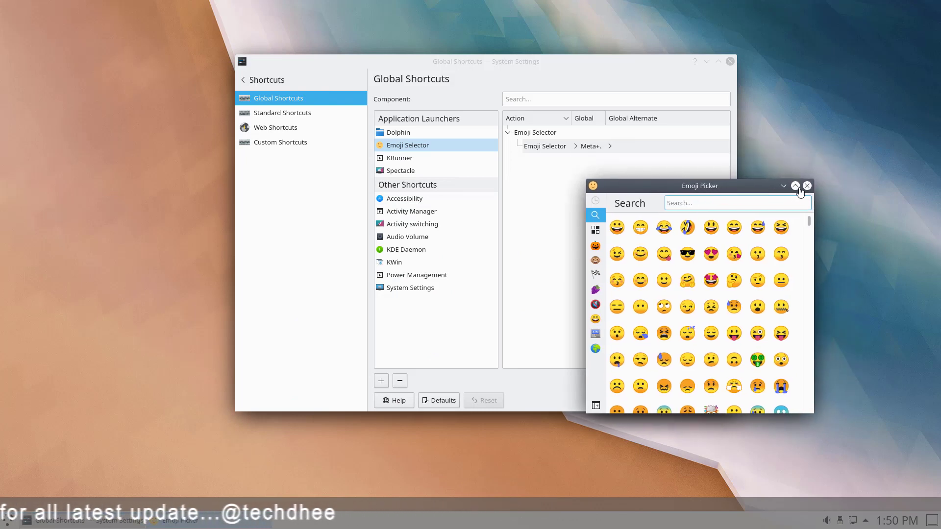
{"action": "key", "text": "Escape"}
Step: Check KRunner's global shortcuts, test opening the search bar twice, and close it
{"action": "left_click", "coordinate": [487, 158]}
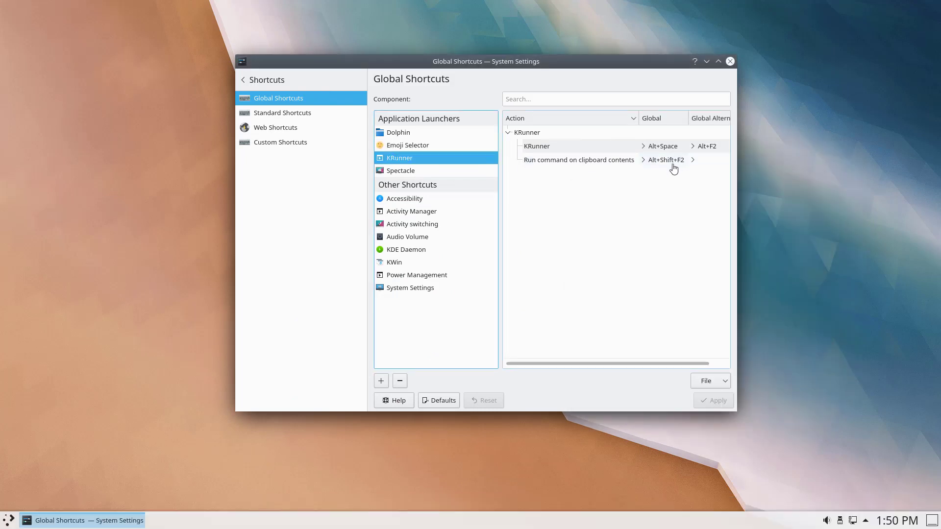
{"action": "key", "text": "alt+space"}
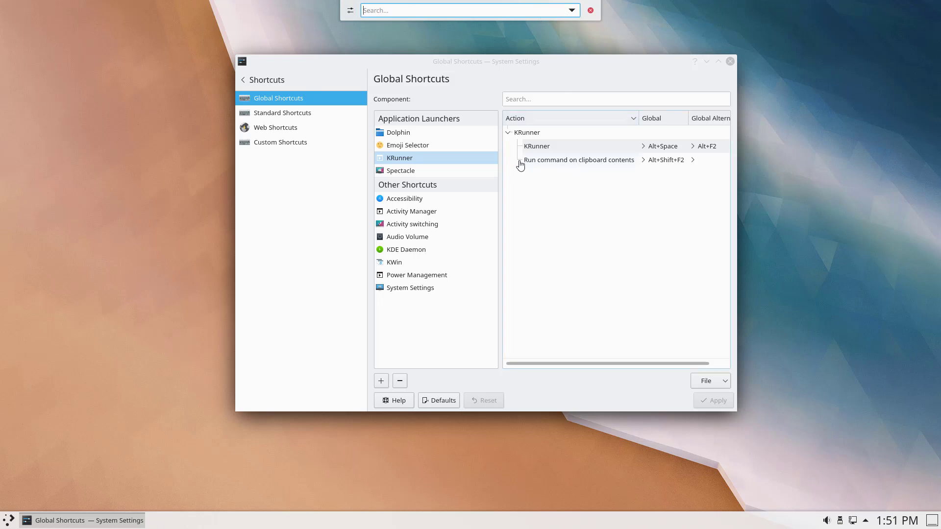
{"action": "left_click", "coordinate": [591, 14]}
{"action": "key", "text": "alt+space"}
{"action": "left_click", "coordinate": [591, 10]}
Step: Examine the global shortcuts of Spectacle and of every component from Accessibility through System Settings
{"action": "left_click", "coordinate": [395, 172]}
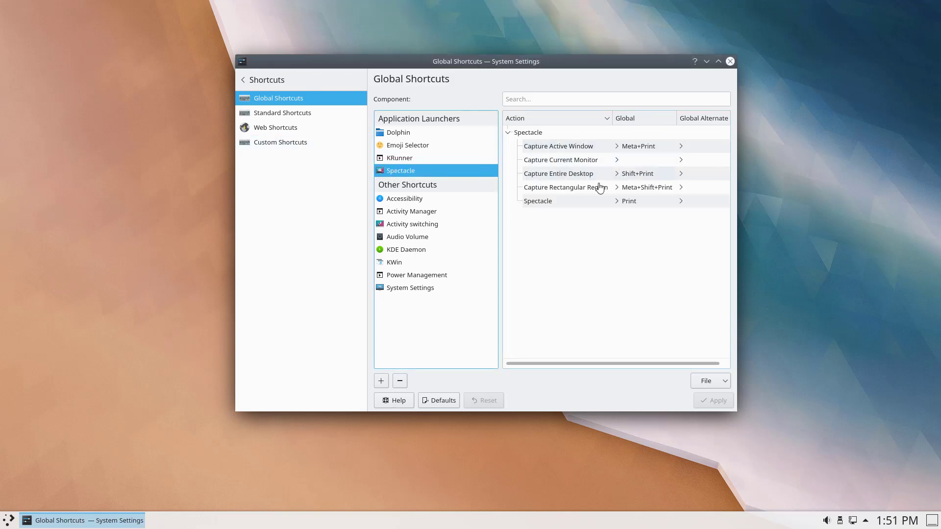
{"action": "left_click", "coordinate": [398, 199]}
{"action": "left_click", "coordinate": [399, 214]}
{"action": "left_click", "coordinate": [401, 224]}
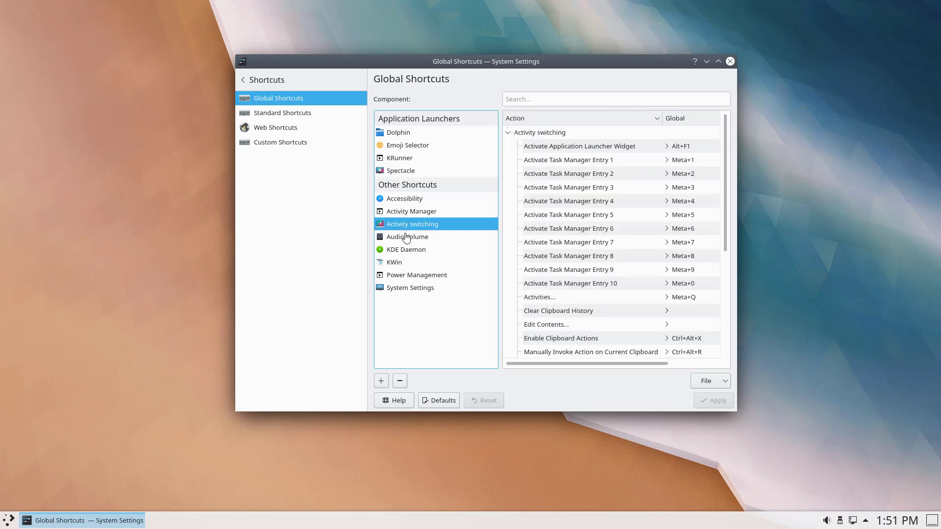
{"action": "left_click", "coordinate": [406, 238]}
{"action": "left_click", "coordinate": [407, 250]}
{"action": "left_click", "coordinate": [407, 263]}
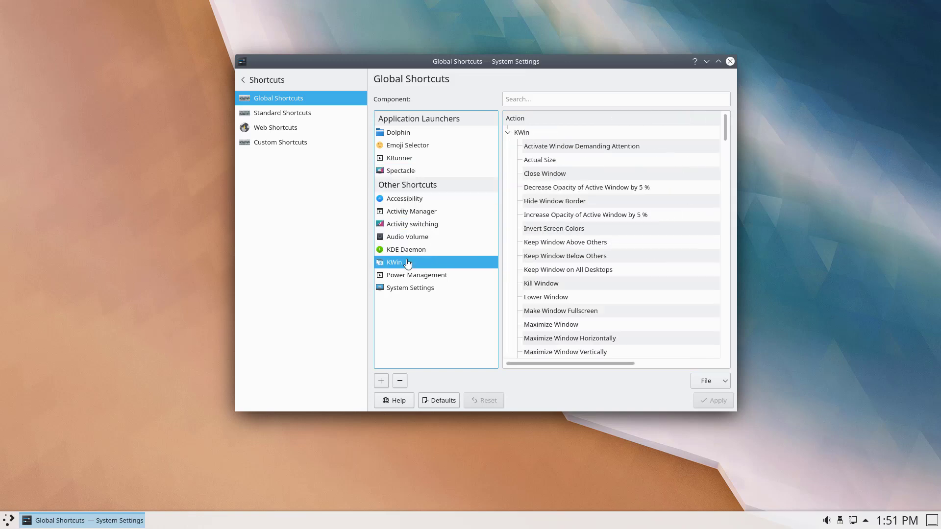
{"action": "left_click", "coordinate": [410, 275]}
{"action": "left_click", "coordinate": [412, 289]}
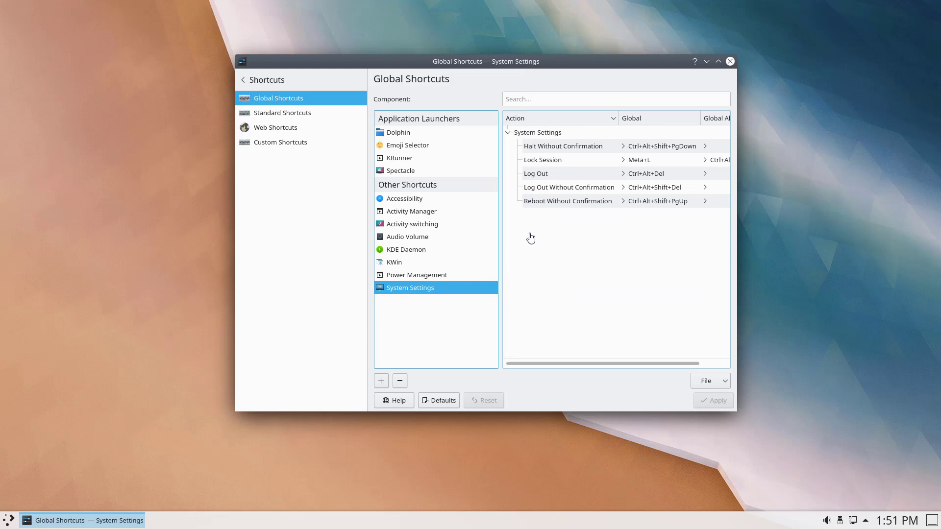
Step: Review the Standard Shortcuts, Web Shortcuts and Custom Shortcuts settings
{"action": "left_click", "coordinate": [296, 117]}
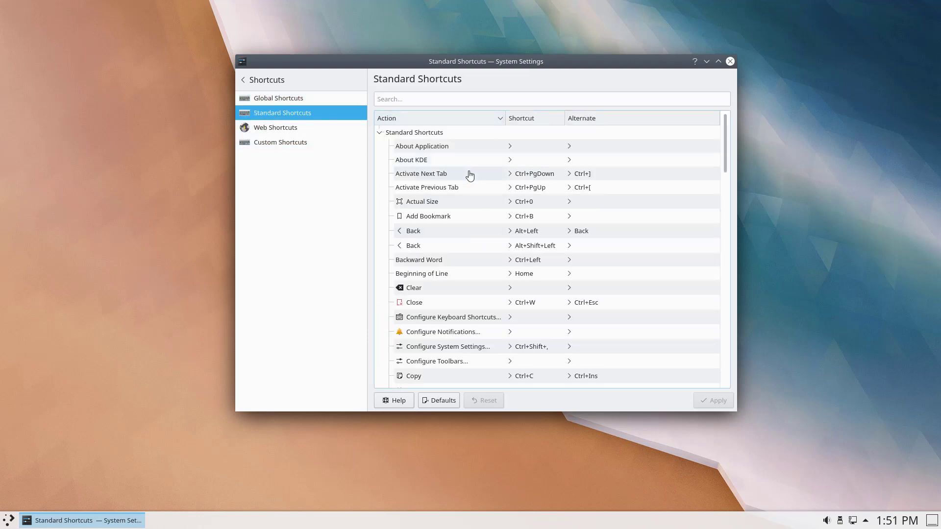
{"action": "scroll", "coordinate": [470, 206], "scroll_direction": "down", "scroll_amount": 15}
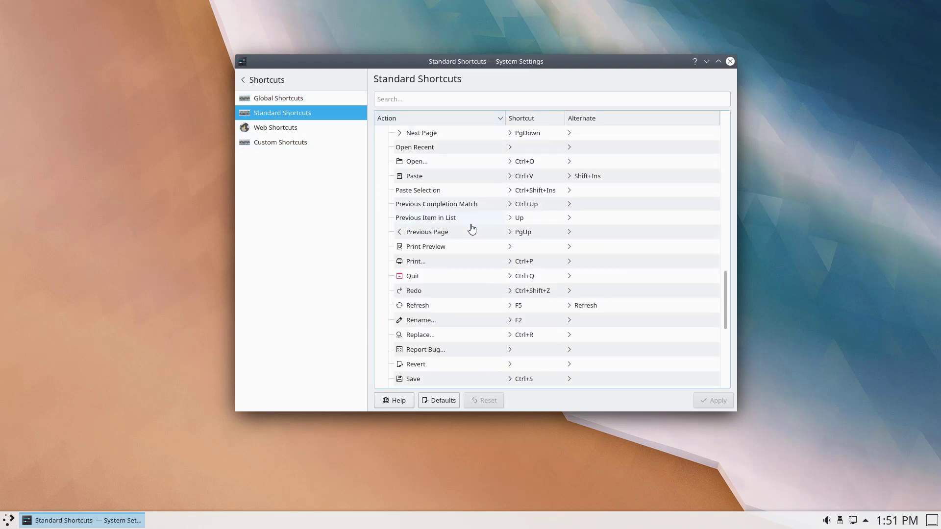
{"action": "scroll", "coordinate": [471, 228], "scroll_direction": "down", "scroll_amount": 6}
{"action": "left_click", "coordinate": [280, 130]}
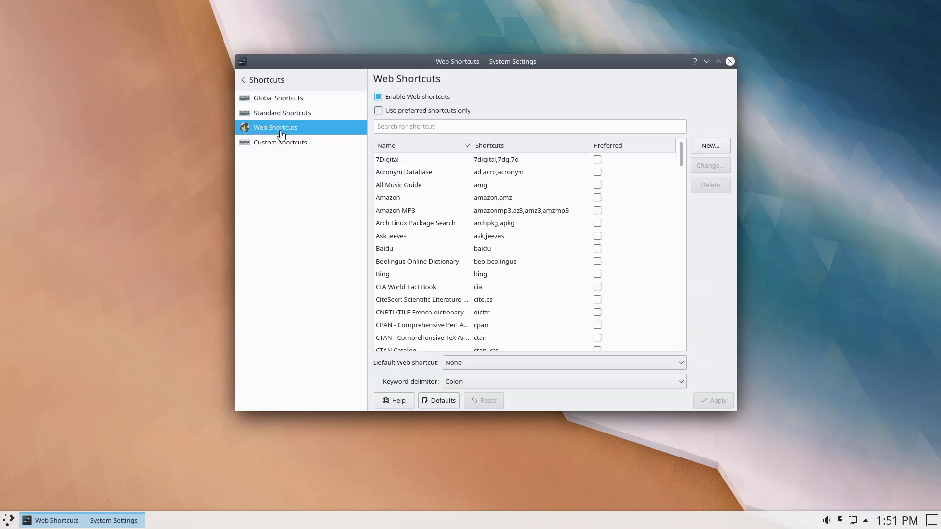
{"action": "scroll", "coordinate": [545, 202], "scroll_direction": "down", "scroll_amount": 10}
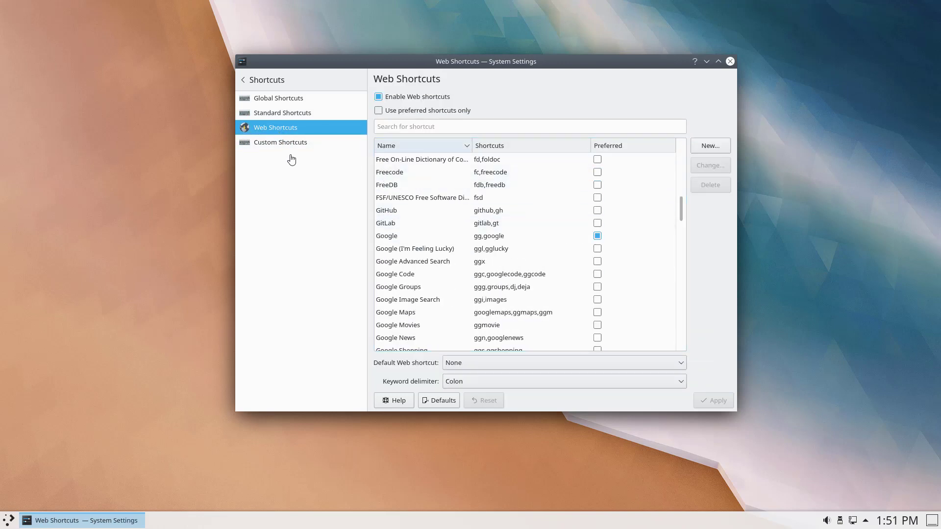
{"action": "left_click", "coordinate": [289, 143]}
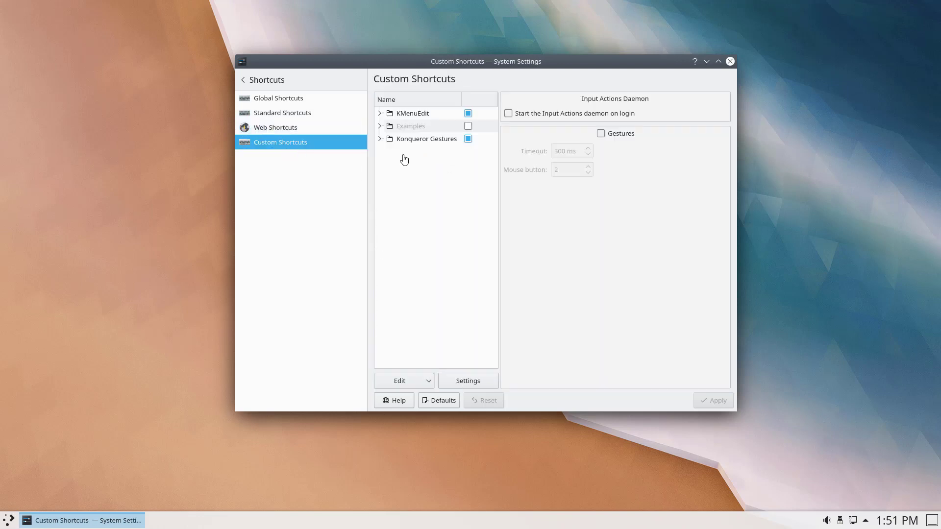
Step: Review the Startup and Shutdown settings for the login screen's theme and advanced options, Autostart, Background Services and Desktop Session
{"action": "left_click", "coordinate": [245, 80]}
{"action": "left_click", "coordinate": [263, 277]}
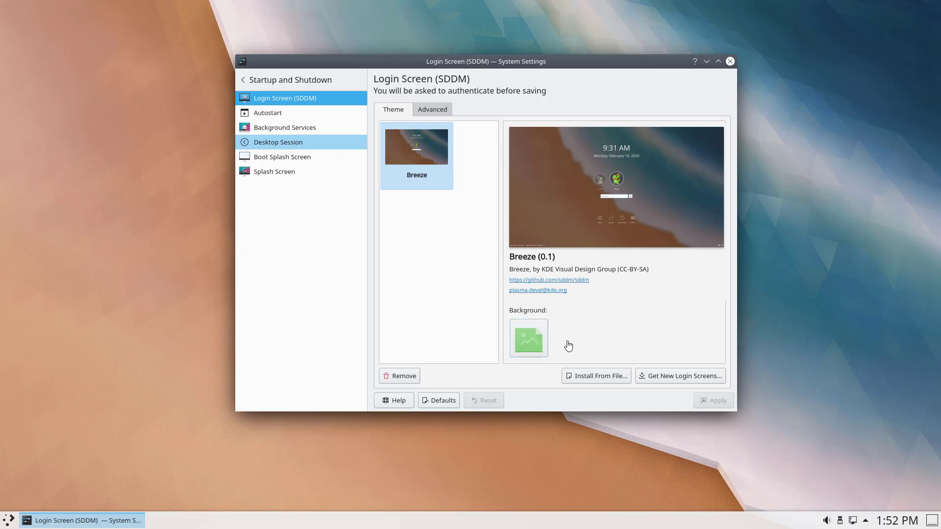
{"action": "left_click", "coordinate": [432, 112]}
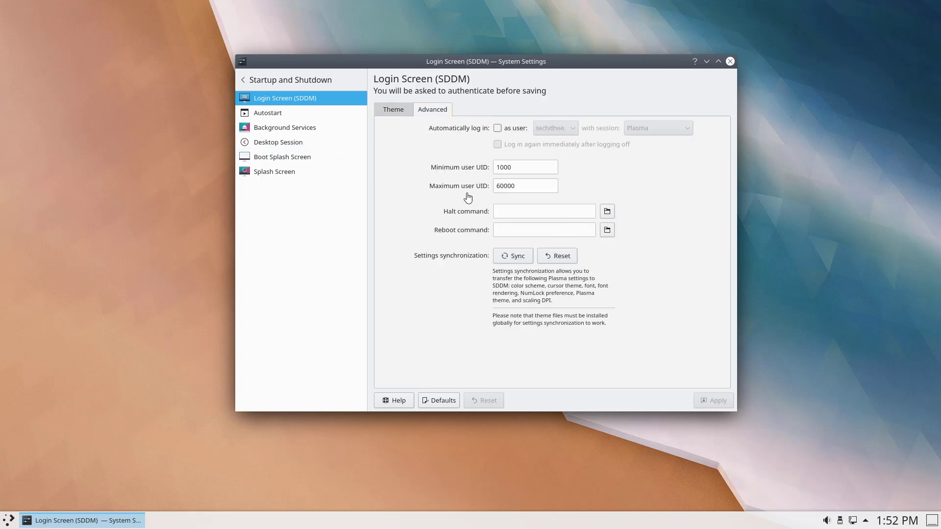
{"action": "left_click", "coordinate": [268, 113]}
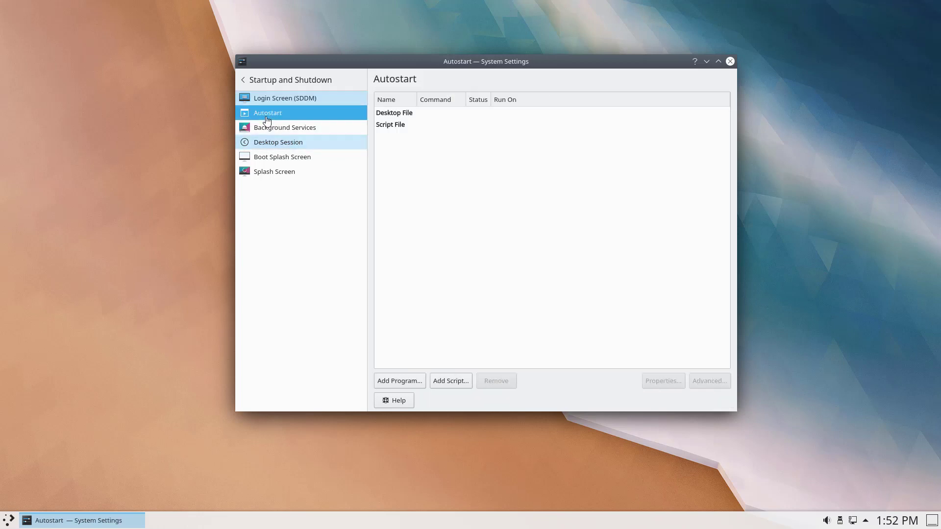
{"action": "left_click", "coordinate": [293, 127]}
{"action": "left_click", "coordinate": [298, 143]}
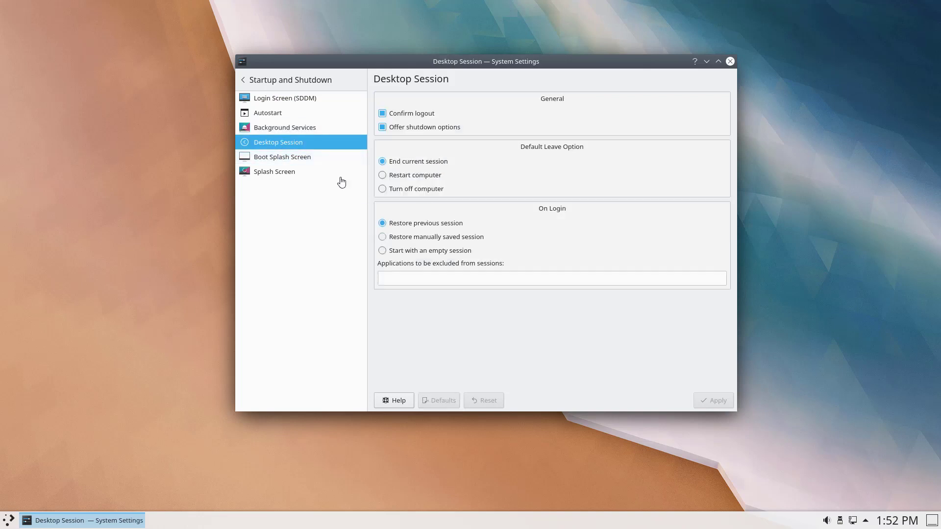
Step: Select the Breeze (Text Mode) boot splash screen, browse the downloadable boot splash screens, and close the add-on installer
{"action": "left_click", "coordinate": [289, 159]}
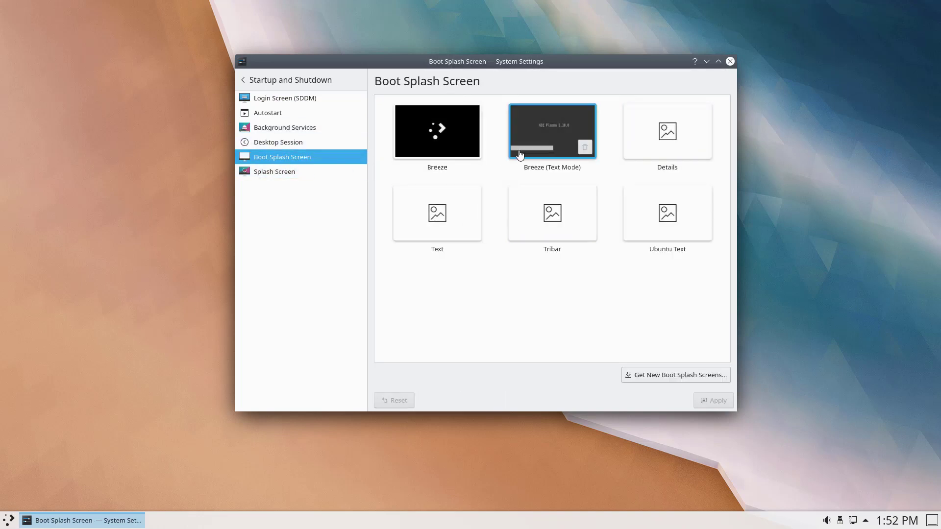
{"action": "left_click", "coordinate": [565, 143]}
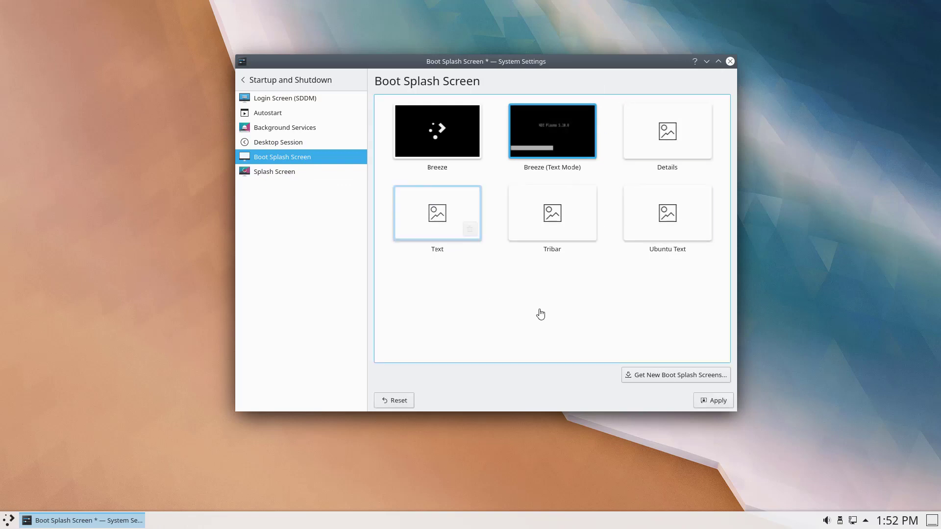
{"action": "left_click", "coordinate": [688, 378]}
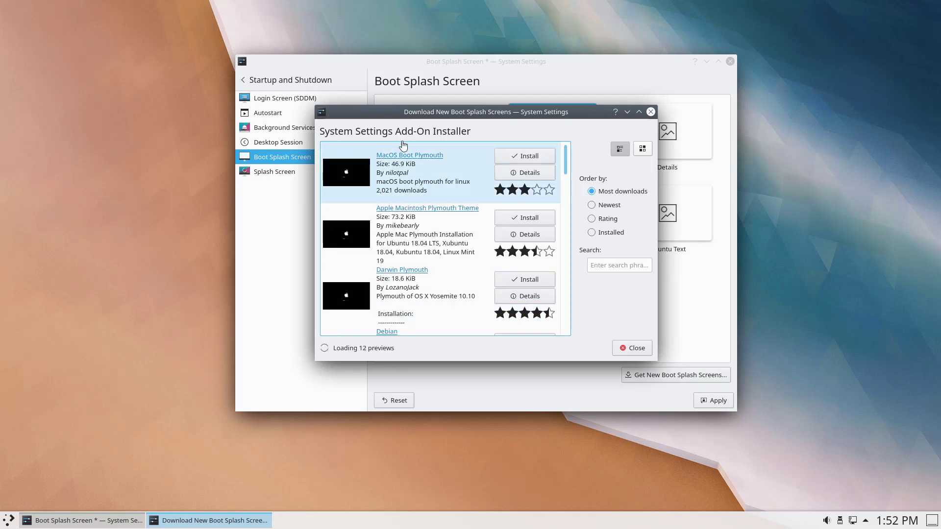
{"action": "scroll", "coordinate": [409, 239], "scroll_direction": "down", "scroll_amount": 10}
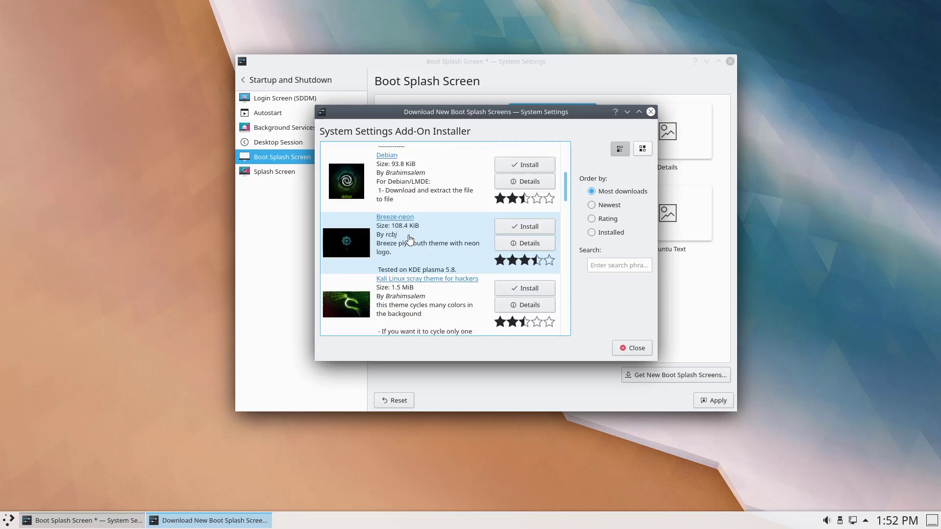
{"action": "scroll", "coordinate": [418, 198], "scroll_direction": "down", "scroll_amount": 10}
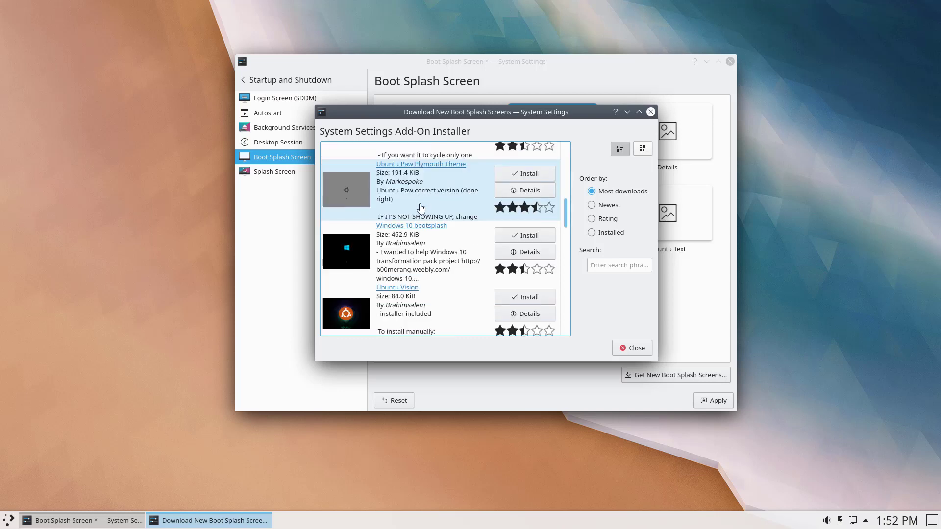
{"action": "scroll", "coordinate": [420, 214], "scroll_direction": "down", "scroll_amount": 10}
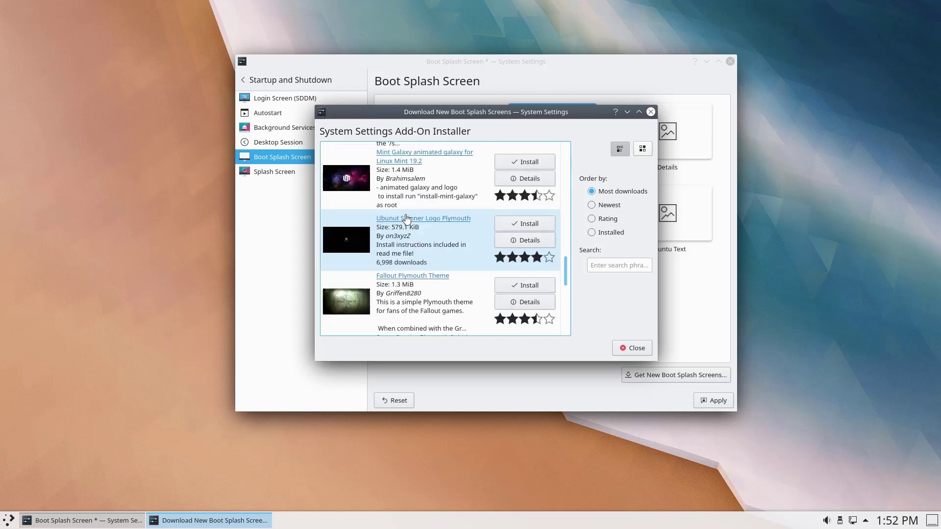
{"action": "scroll", "coordinate": [407, 218], "scroll_direction": "down", "scroll_amount": 3}
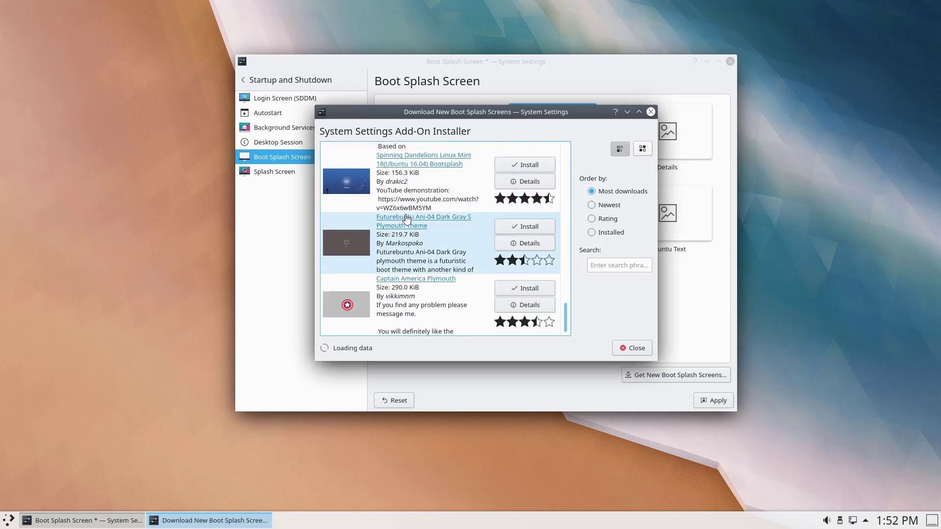
{"action": "scroll", "coordinate": [406, 217], "scroll_direction": "down", "scroll_amount": 12}
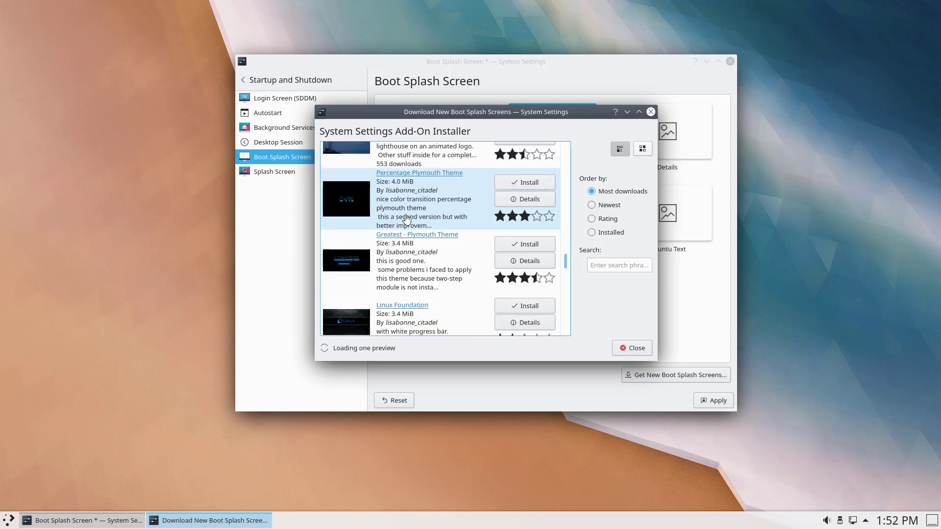
{"action": "scroll", "coordinate": [406, 217], "scroll_direction": "down", "scroll_amount": 15}
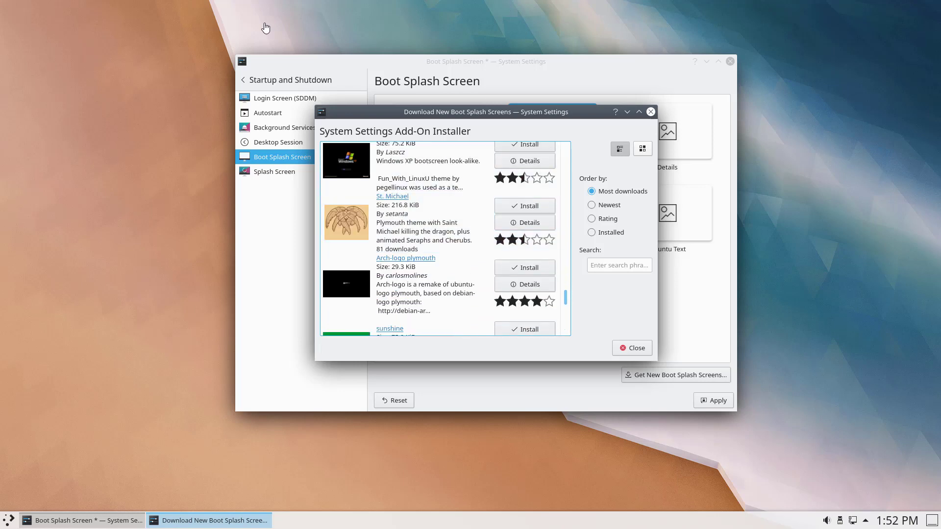
{"action": "left_click", "coordinate": [650, 113]}
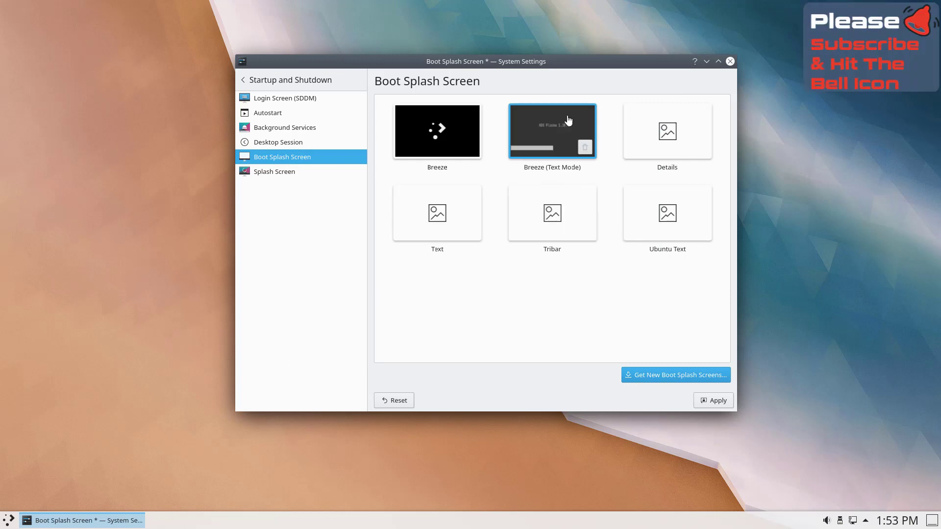
Step: Discard the boot splash change and preview the Breeze splash screen full screen
{"action": "left_click", "coordinate": [262, 179]}
{"action": "left_click", "coordinate": [513, 241]}
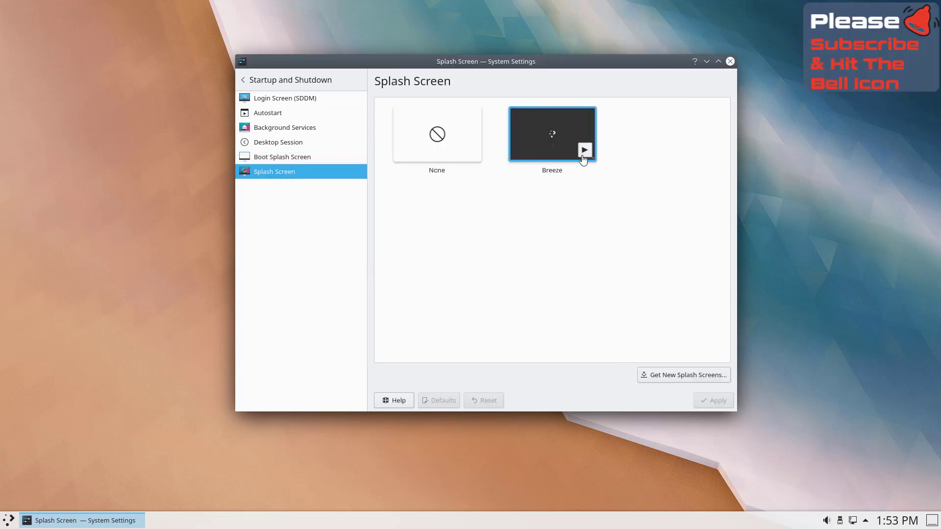
{"action": "left_click", "coordinate": [583, 155]}
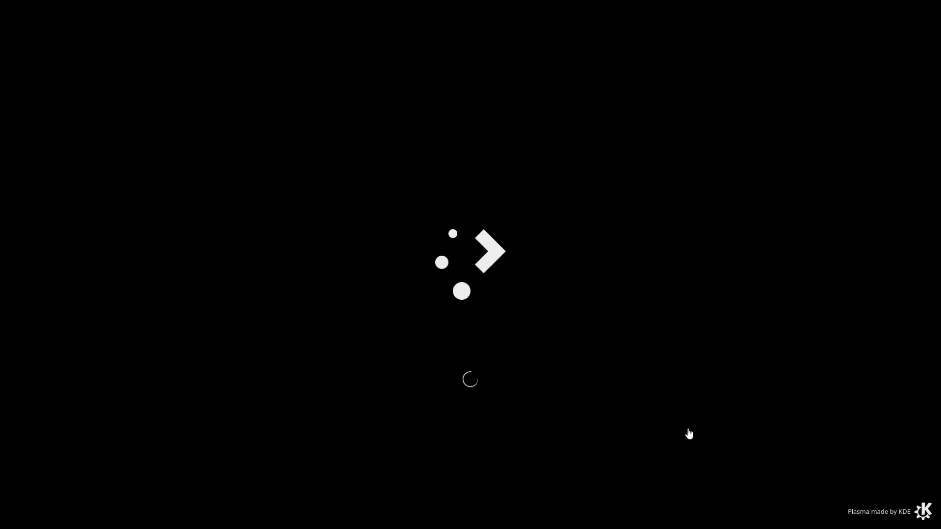
{"action": "left_click", "coordinate": [689, 434]}
Step: Browse the splash screens available for download
{"action": "left_click", "coordinate": [683, 375]}
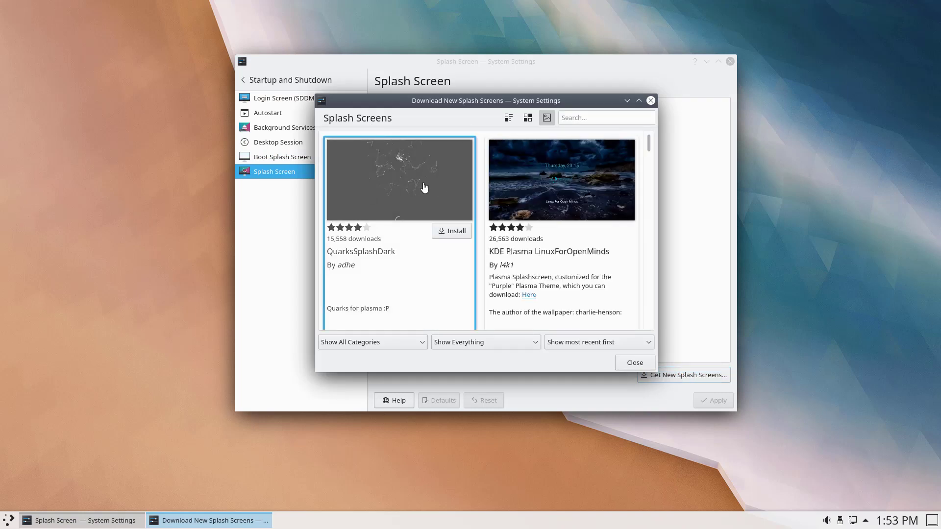
{"action": "scroll", "coordinate": [454, 266], "scroll_direction": "down", "scroll_amount": 3}
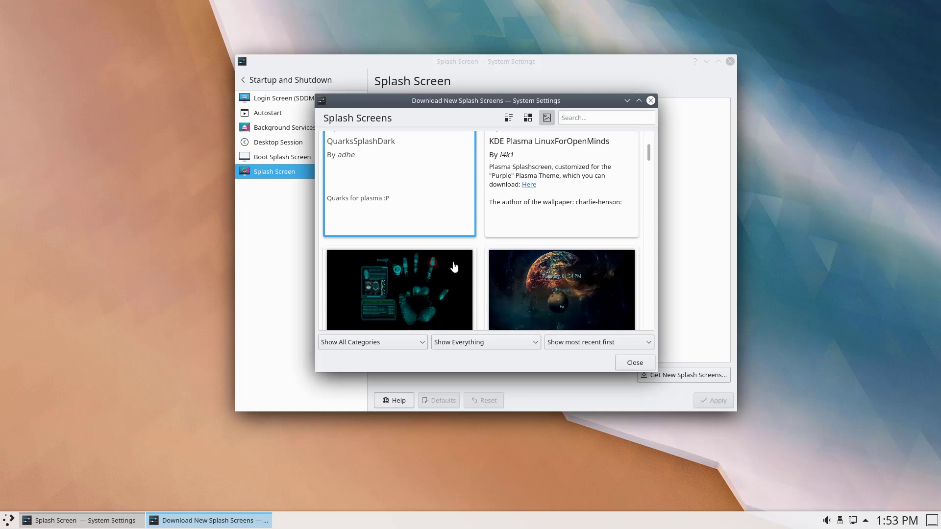
{"action": "scroll", "coordinate": [454, 267], "scroll_direction": "down", "scroll_amount": 3}
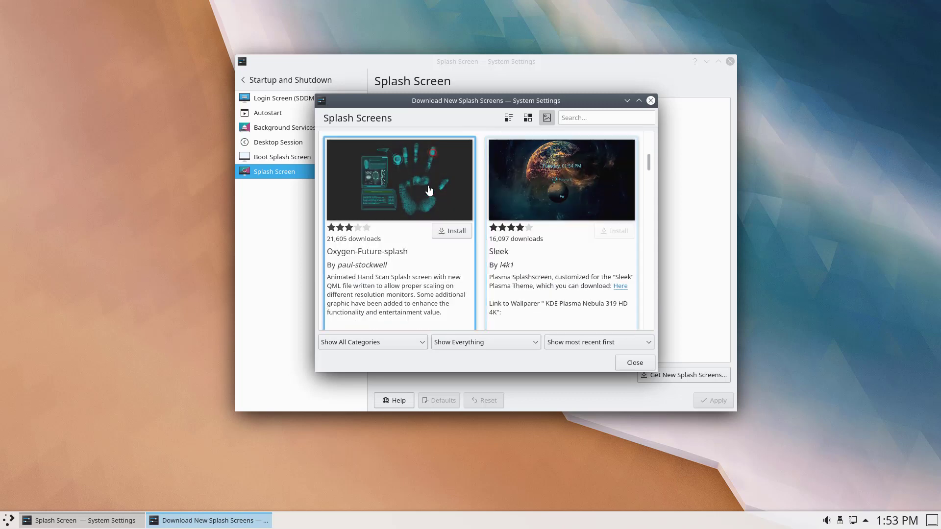
{"action": "scroll", "coordinate": [434, 257], "scroll_direction": "down", "scroll_amount": 5}
{"action": "scroll", "coordinate": [434, 257], "scroll_direction": "down", "scroll_amount": 10}
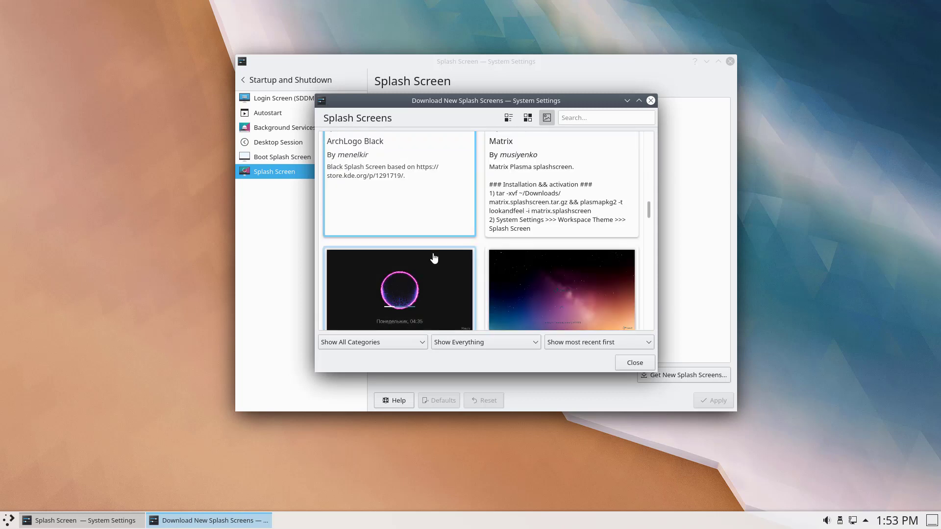
{"action": "scroll", "coordinate": [434, 257], "scroll_direction": "down", "scroll_amount": 10}
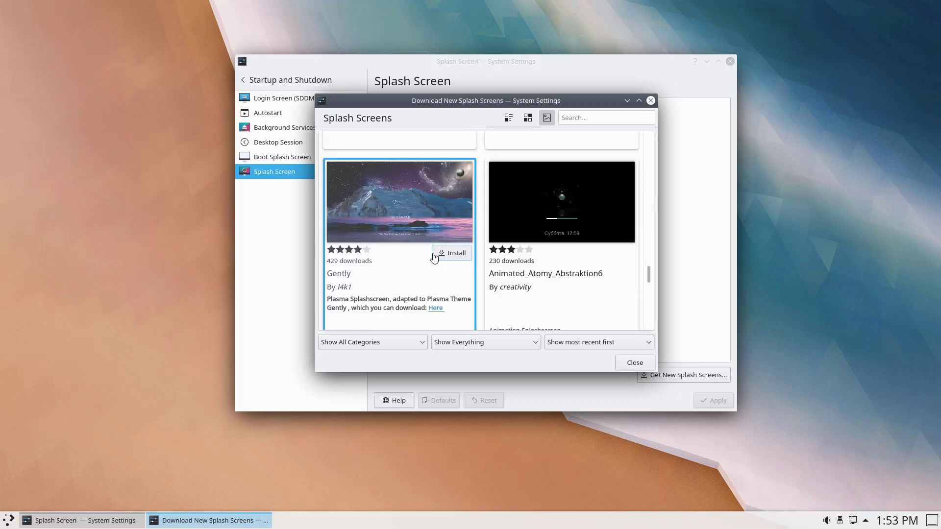
{"action": "scroll", "coordinate": [433, 262], "scroll_direction": "down", "scroll_amount": 10}
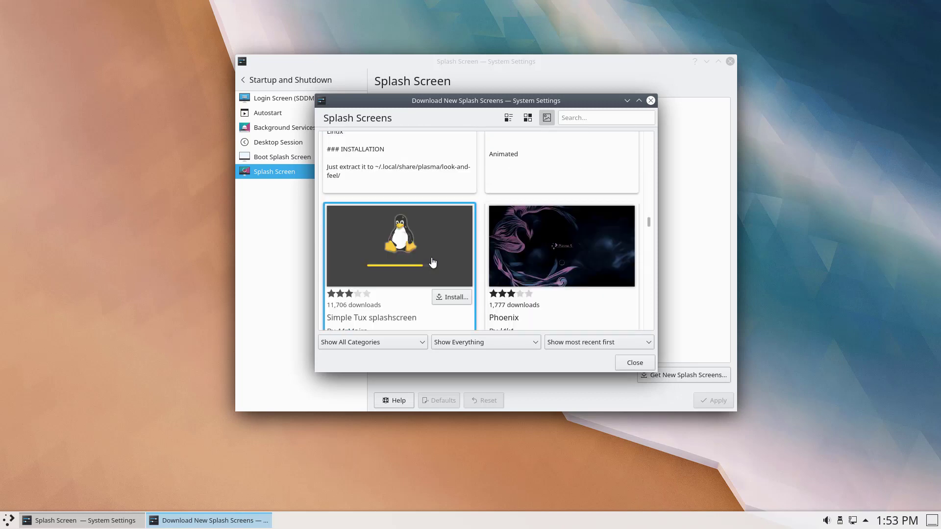
{"action": "scroll", "coordinate": [430, 267], "scroll_direction": "down", "scroll_amount": 10}
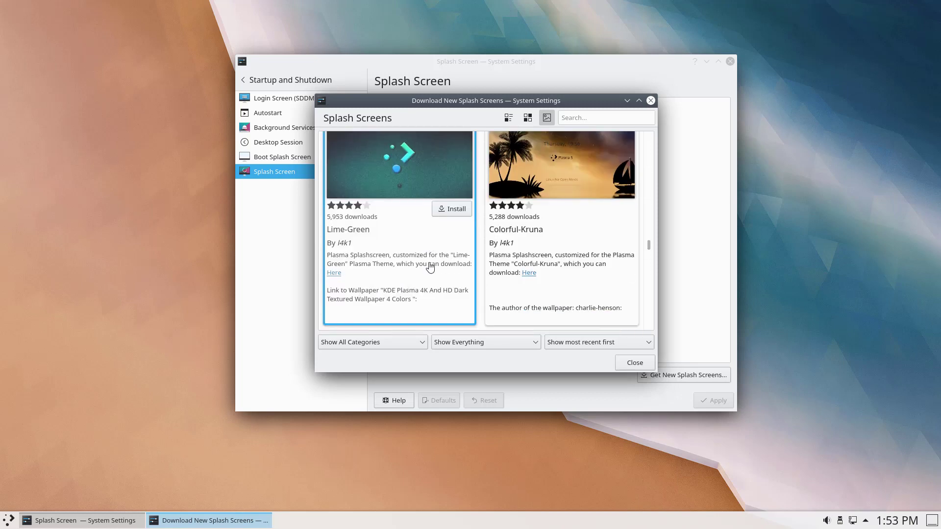
{"action": "scroll", "coordinate": [427, 271], "scroll_direction": "down", "scroll_amount": 10}
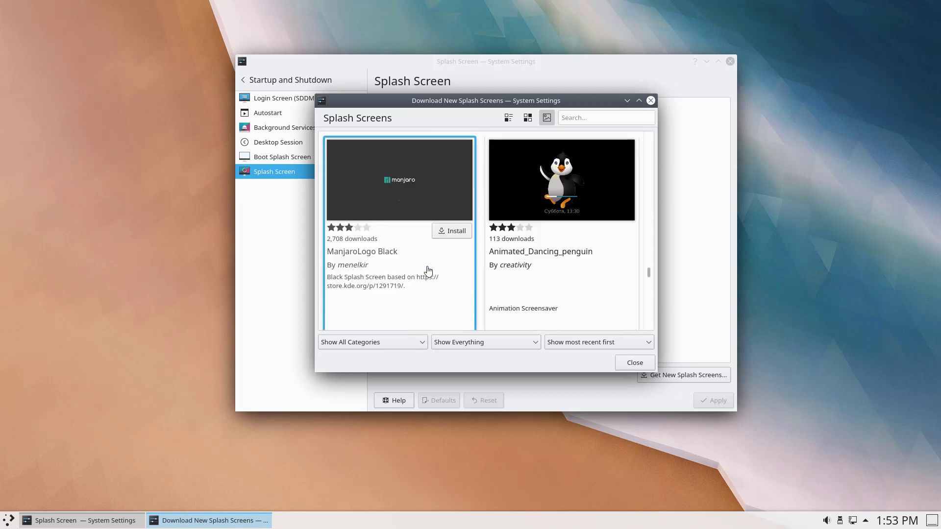
Step: Try to install the K0001 Simple Black and Red KSplash splash screen and close the add-on installer
{"action": "scroll", "coordinate": [429, 276], "scroll_direction": "down", "scroll_amount": 3}
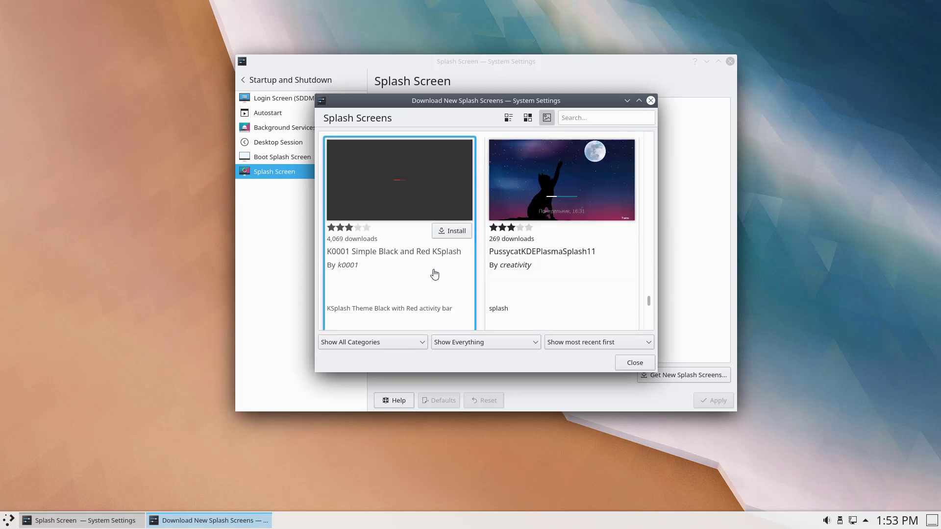
{"action": "scroll", "coordinate": [495, 264], "scroll_direction": "down", "scroll_amount": 1}
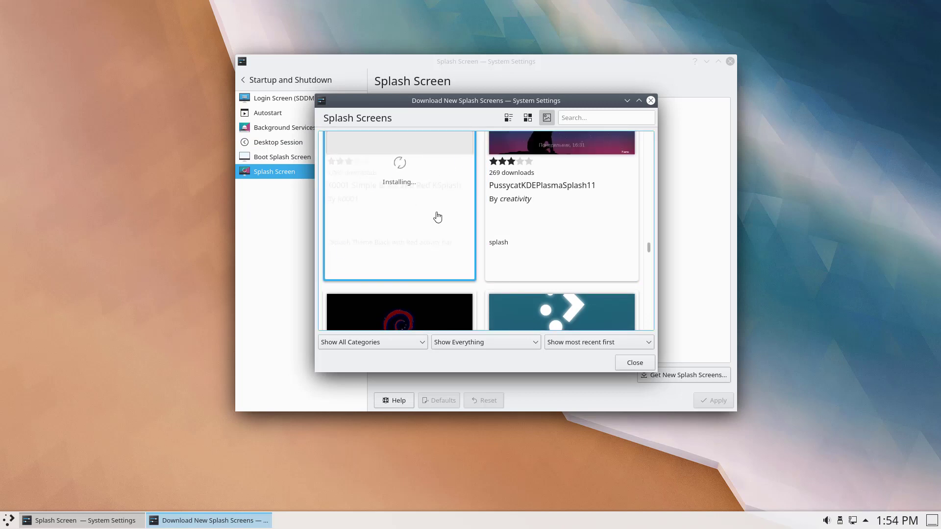
{"action": "left_click", "coordinate": [635, 366]}
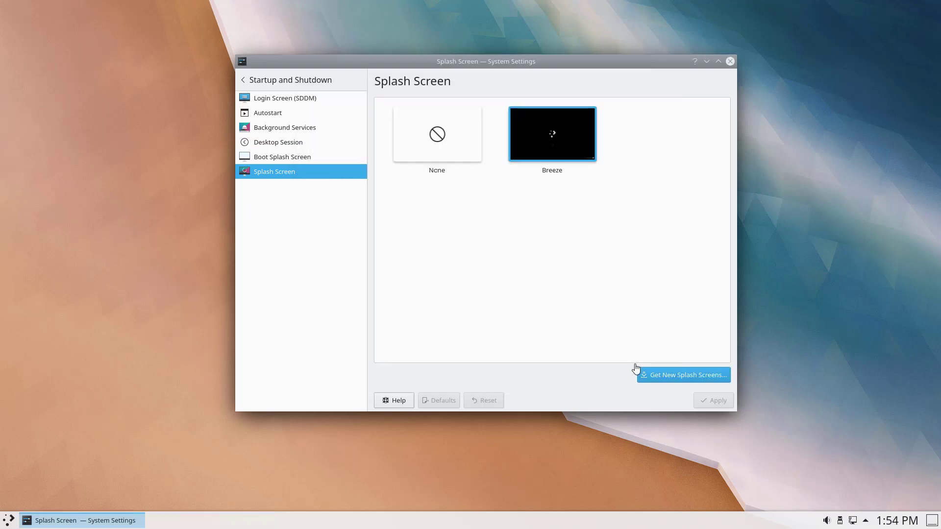
Step: Install the QuarksSplashDark splash screen from the downloadable add-ons, look over its details, and close the installer
{"action": "left_click", "coordinate": [287, 163]}
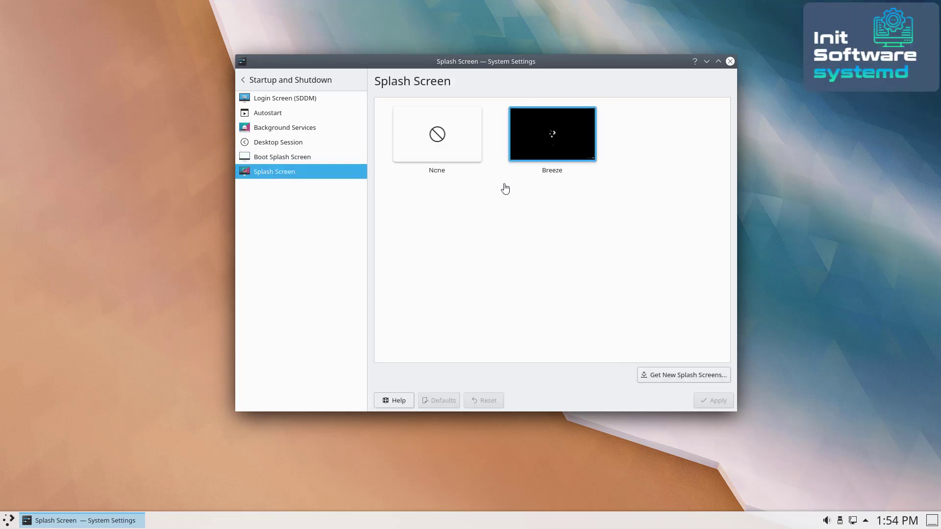
{"action": "left_click", "coordinate": [678, 381]}
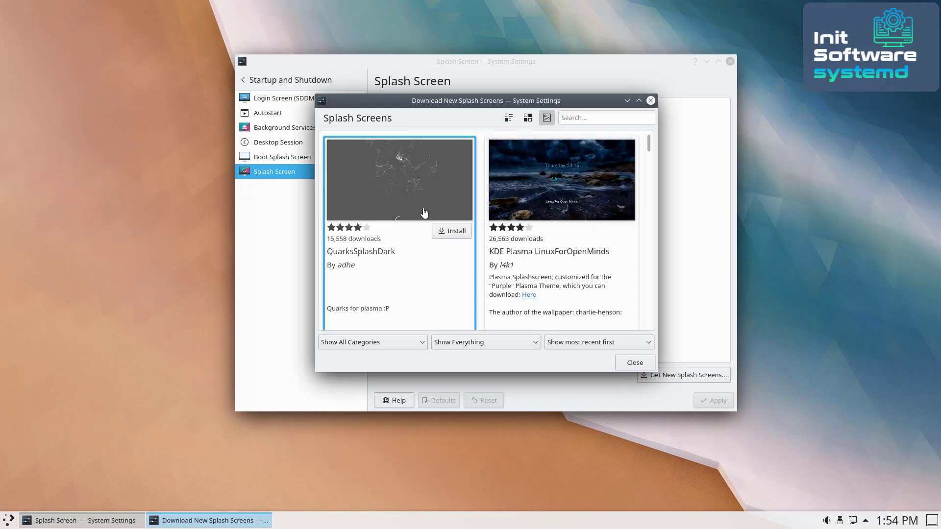
{"action": "left_click", "coordinate": [447, 230]}
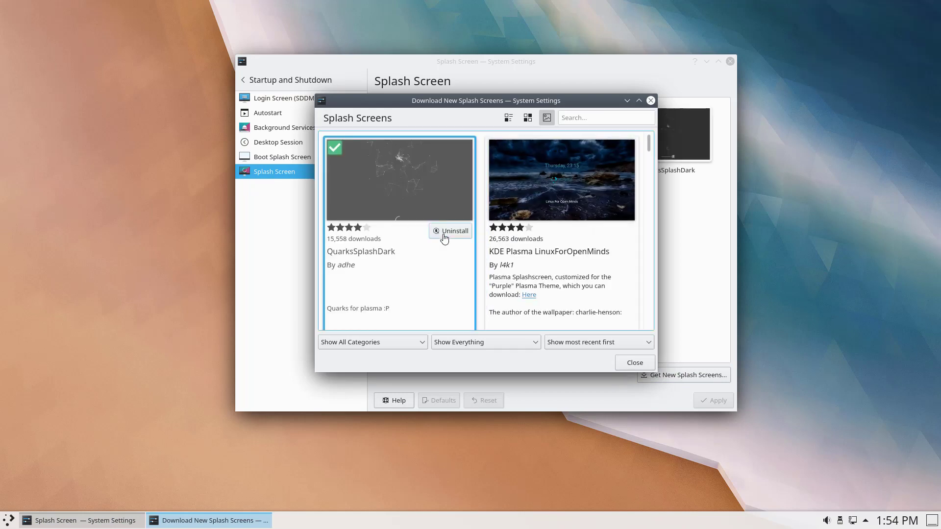
{"action": "left_click", "coordinate": [342, 156]}
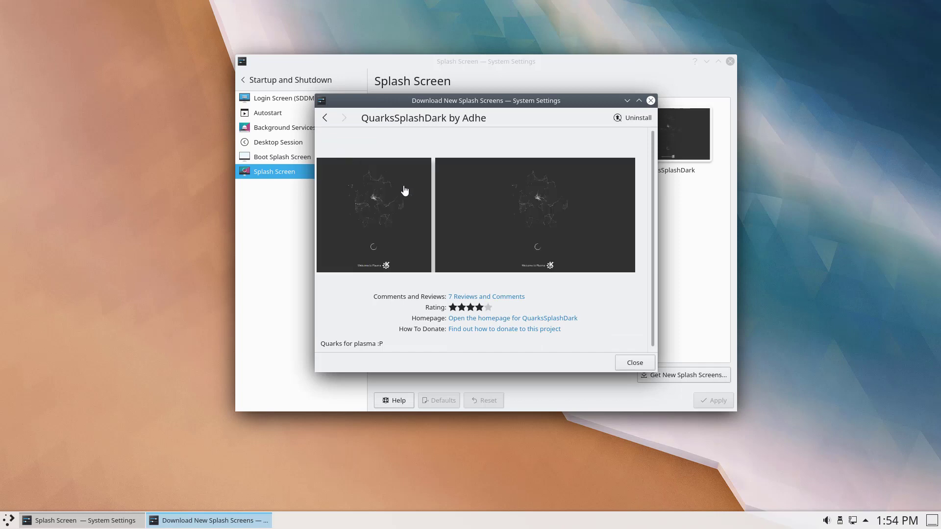
{"action": "scroll", "coordinate": [534, 245], "scroll_direction": "down", "scroll_amount": 1}
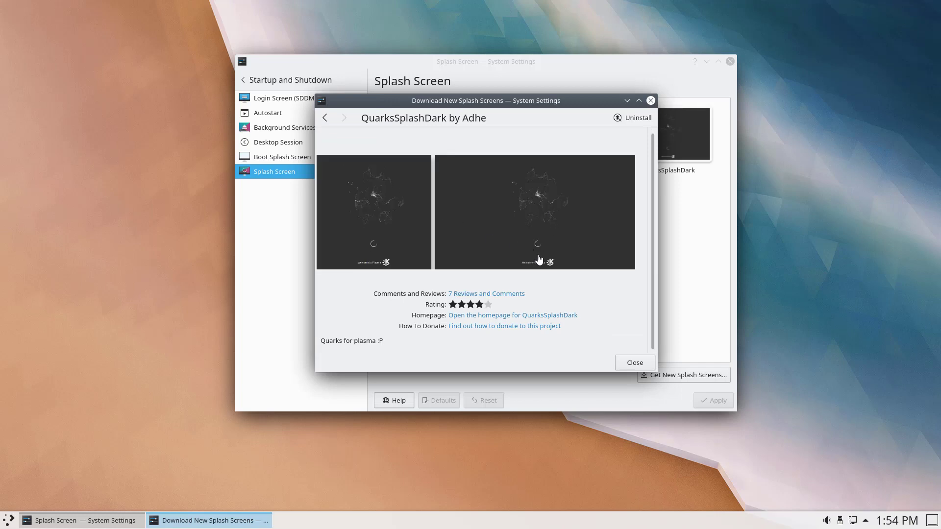
{"action": "left_click", "coordinate": [629, 365]}
Step: Select the QuarksSplashDark splash screen, preview it full screen, and apply it
{"action": "left_click", "coordinate": [705, 156]}
{"action": "left_click", "coordinate": [699, 149]}
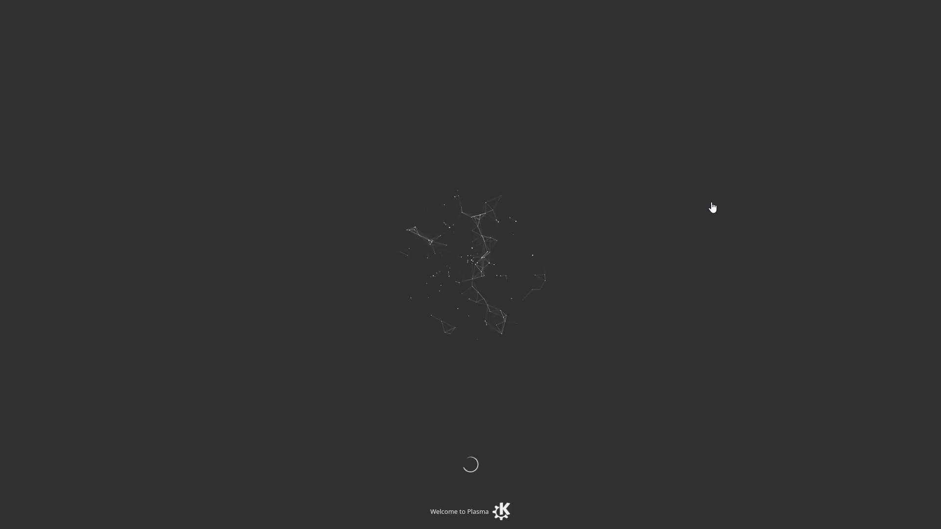
{"action": "left_click", "coordinate": [545, 426]}
{"action": "left_click", "coordinate": [711, 403]}
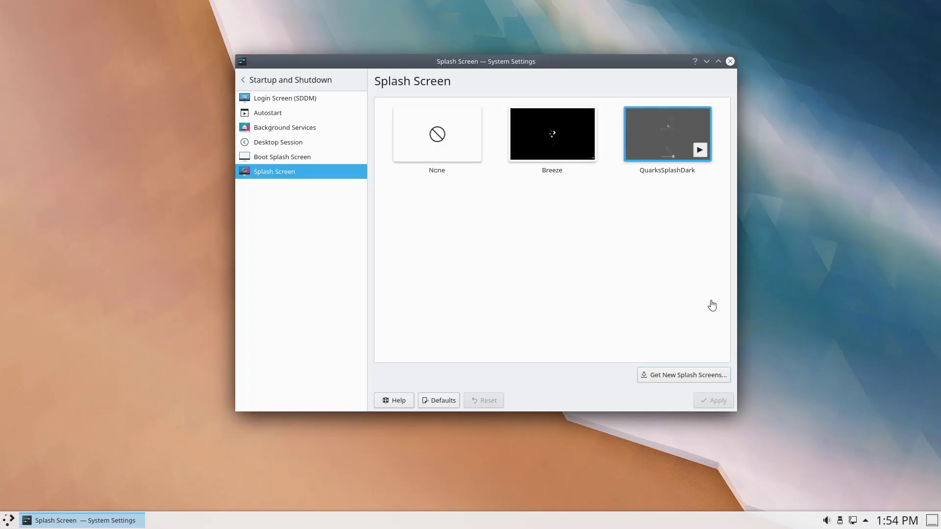
Step: Review the Search settings and look through the list of available KRunner plugins
{"action": "left_click", "coordinate": [242, 81]}
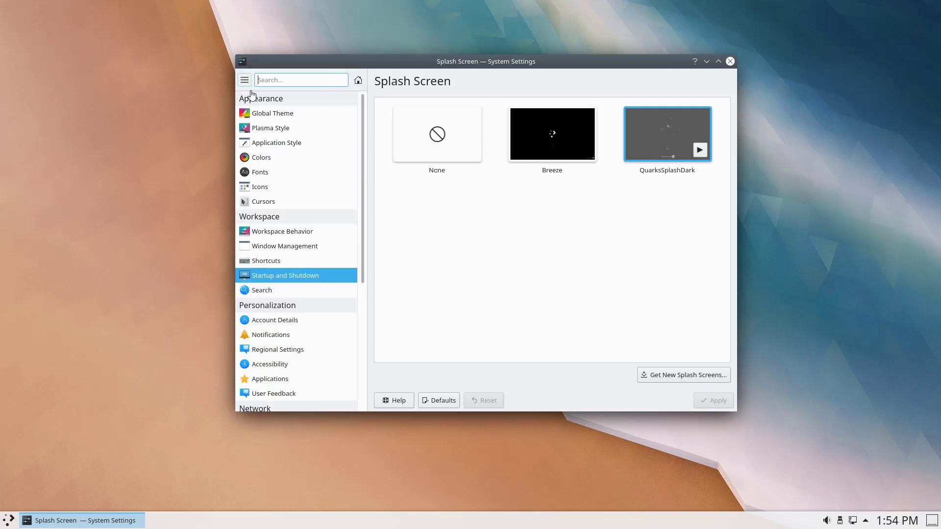
{"action": "left_click", "coordinate": [259, 295]}
{"action": "left_click", "coordinate": [267, 113]}
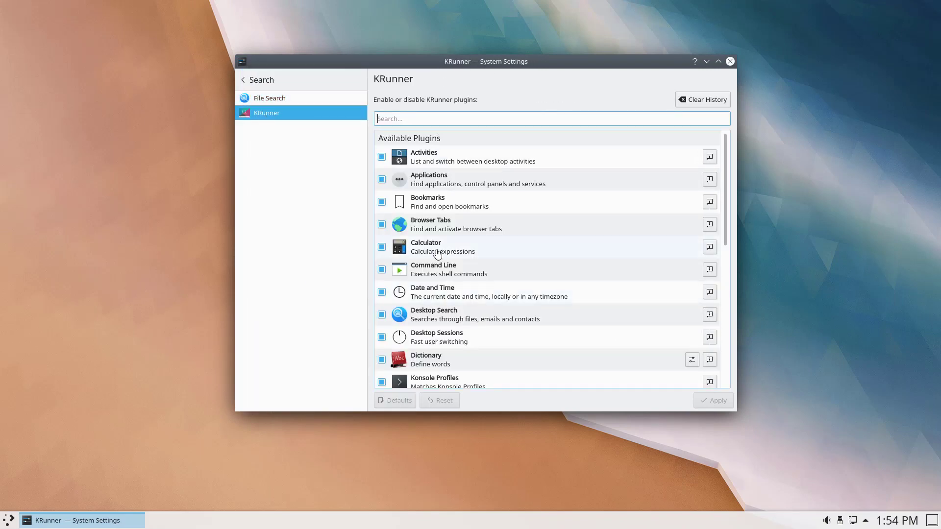
{"action": "scroll", "coordinate": [438, 255], "scroll_direction": "down", "scroll_amount": 10}
{"action": "left_click", "coordinate": [240, 81]}
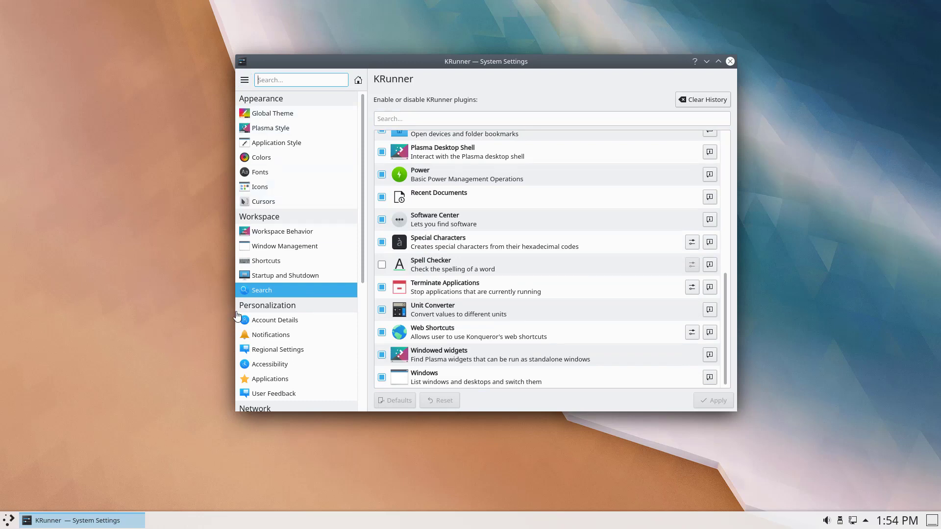
Step: Review the KDE Wallet settings and enable the prompt for when an application accesses a wallet
{"action": "left_click", "coordinate": [259, 320]}
{"action": "left_click", "coordinate": [463, 110]}
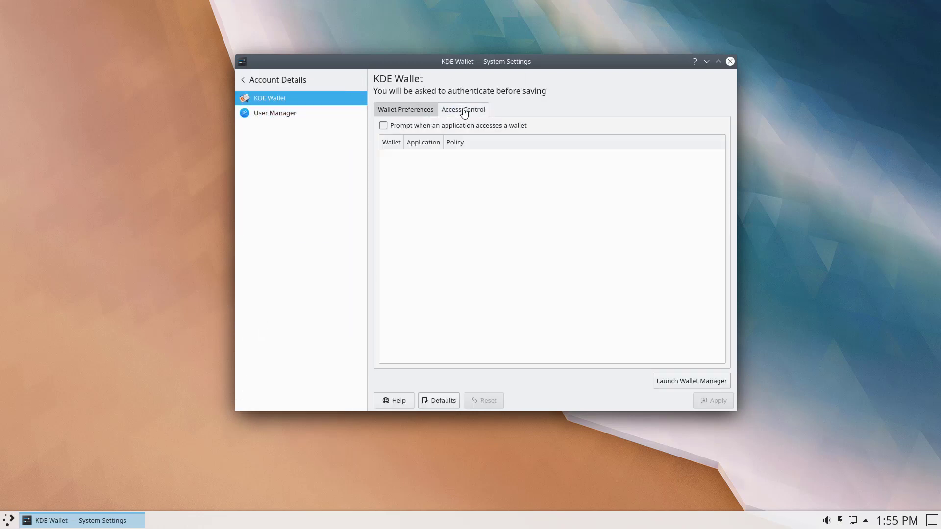
{"action": "left_click", "coordinate": [409, 112]}
{"action": "left_click", "coordinate": [442, 112]}
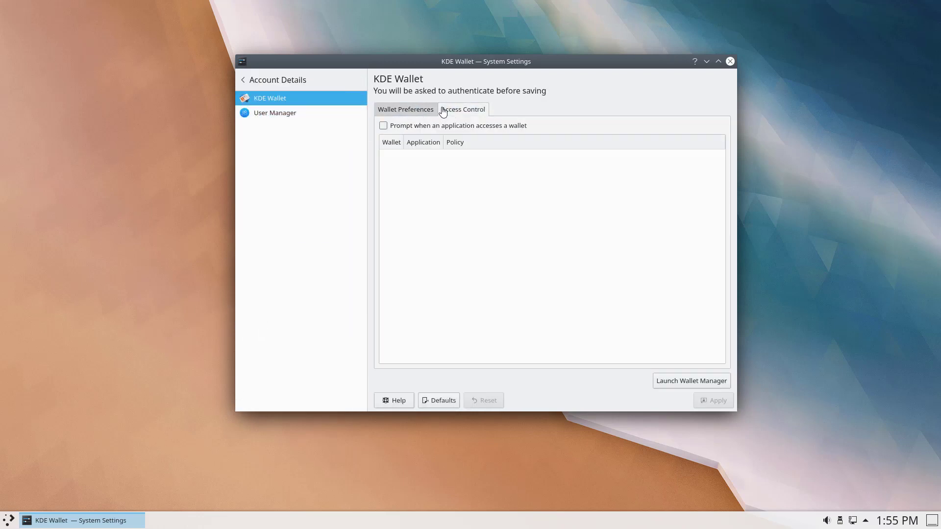
{"action": "left_click", "coordinate": [385, 127]}
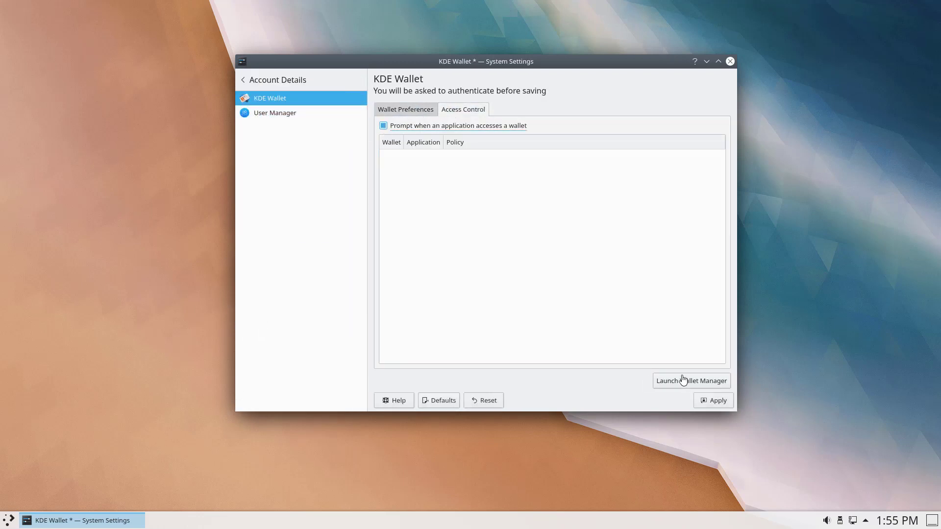
Step: Leave KDE Wallet without saving its change and review the User Manager options for a new user
{"action": "left_click", "coordinate": [254, 114]}
{"action": "left_click", "coordinate": [512, 240]}
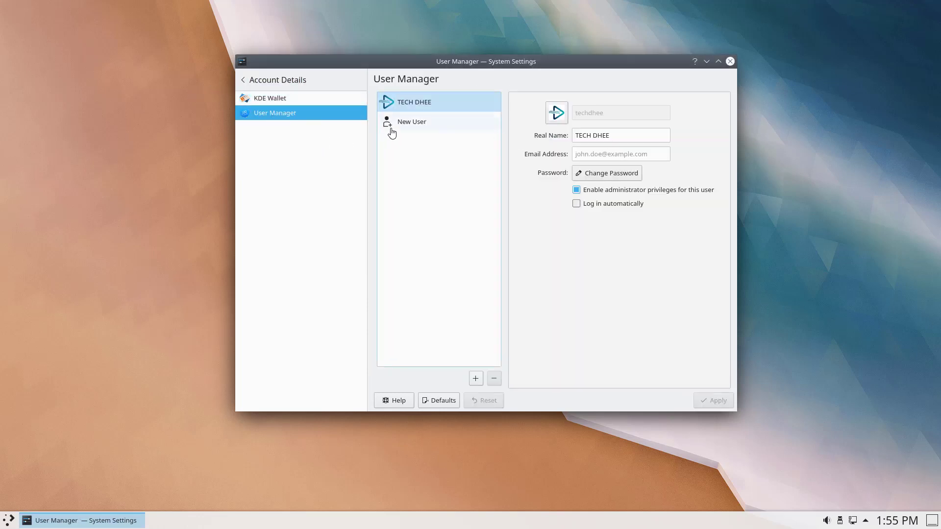
{"action": "left_click", "coordinate": [414, 125]}
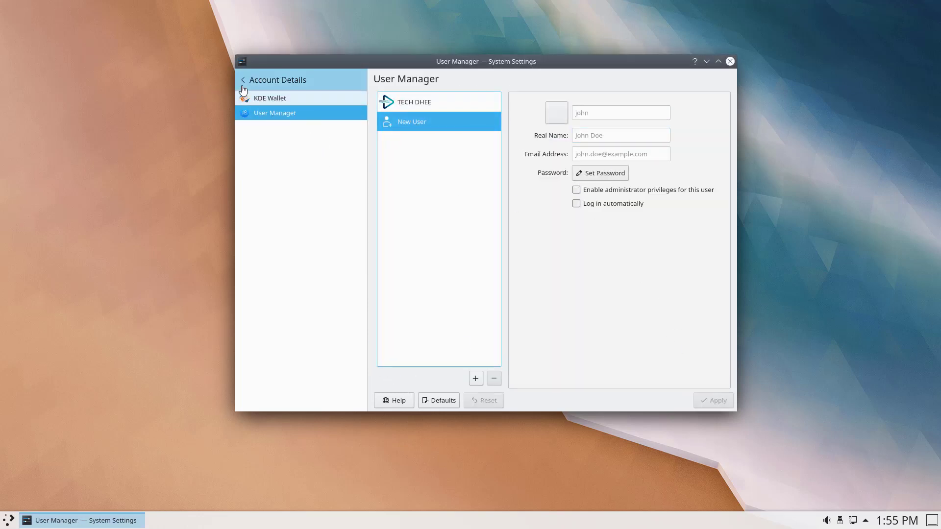
{"action": "left_click", "coordinate": [274, 80]}
Step: Review the Notifications settings and the Spell Check and Date & Time pages of Regional Settings
{"action": "left_click", "coordinate": [267, 335]}
{"action": "left_click", "coordinate": [262, 352]}
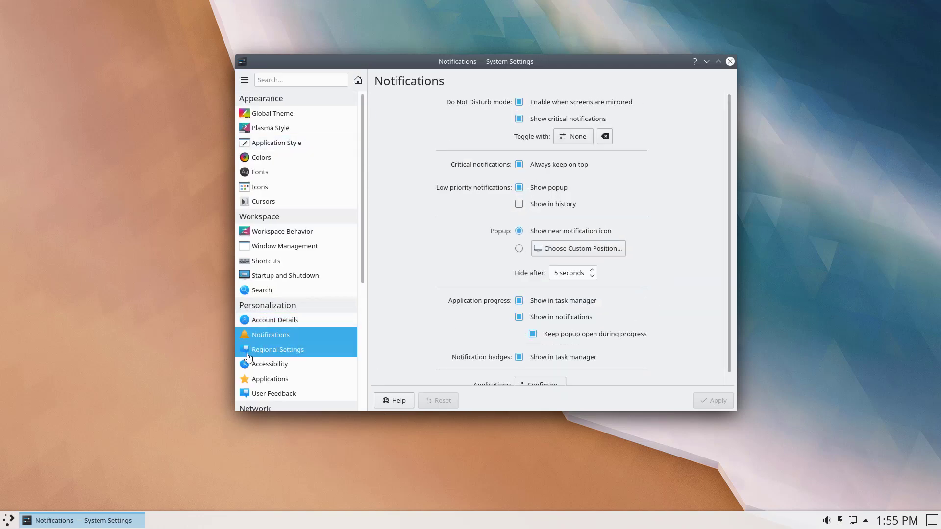
{"action": "left_click", "coordinate": [269, 127]}
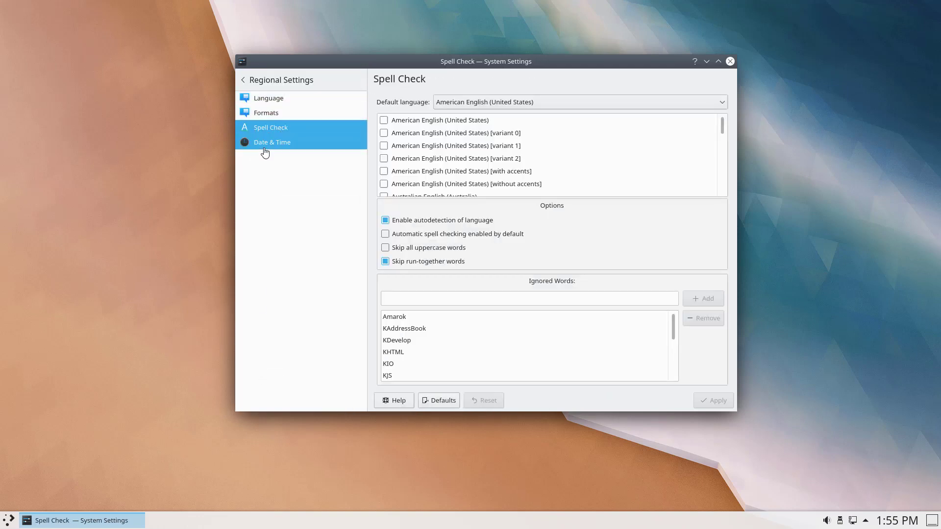
{"action": "left_click", "coordinate": [269, 142]}
{"action": "left_click", "coordinate": [246, 84]}
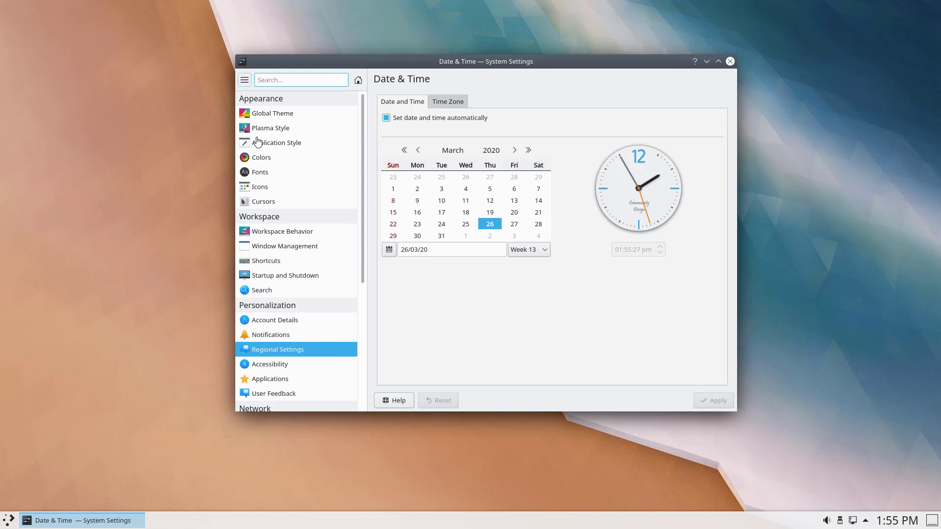
Step: Review the Accessibility, Default Applications and User Feedback settings
{"action": "left_click", "coordinate": [255, 364]}
{"action": "left_click", "coordinate": [258, 382]}
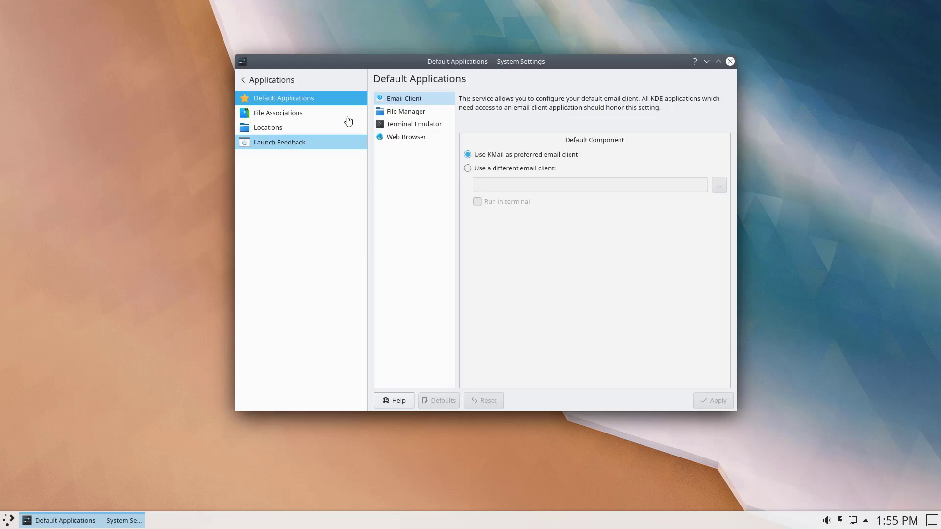
{"action": "left_click", "coordinate": [245, 80]}
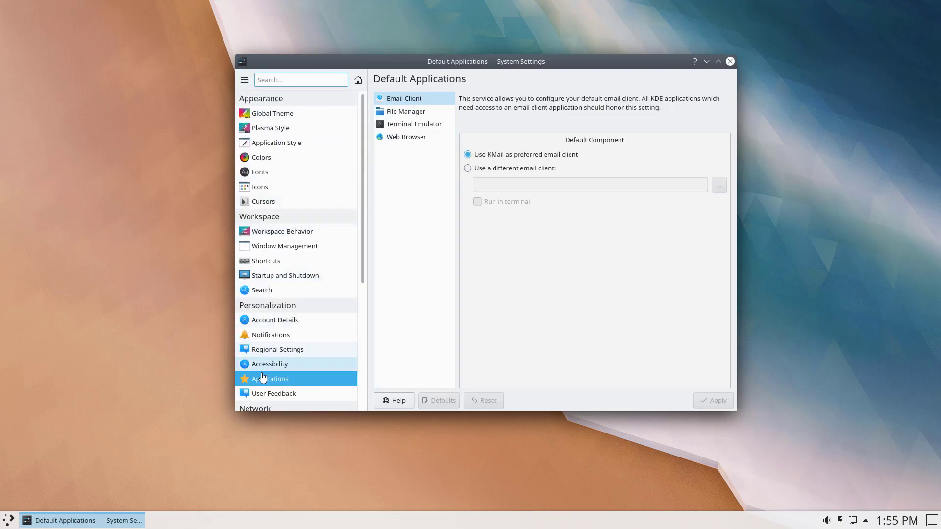
{"action": "scroll", "coordinate": [282, 343], "scroll_direction": "down", "scroll_amount": 5}
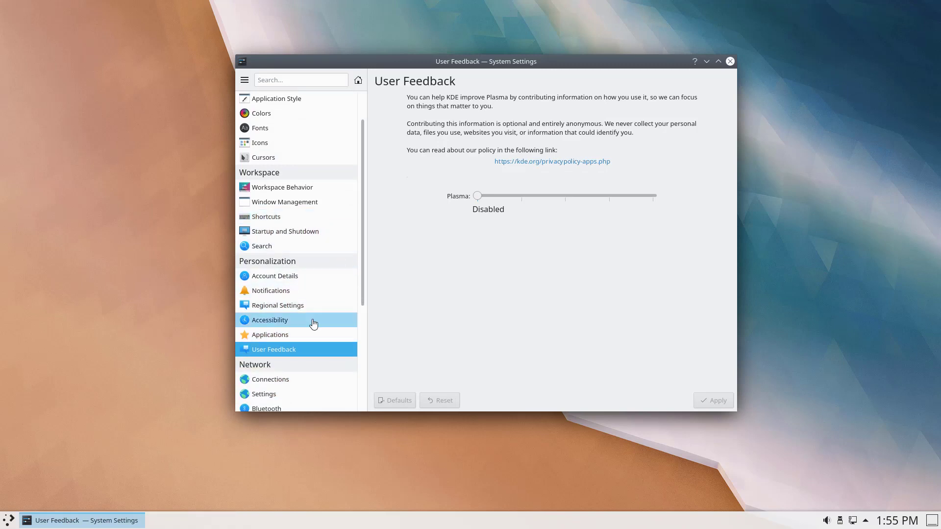
Step: Review the network Connections page and the Proxy, Connection Preferences, SSL Preferences and Cache settings
{"action": "left_click", "coordinate": [267, 206]}
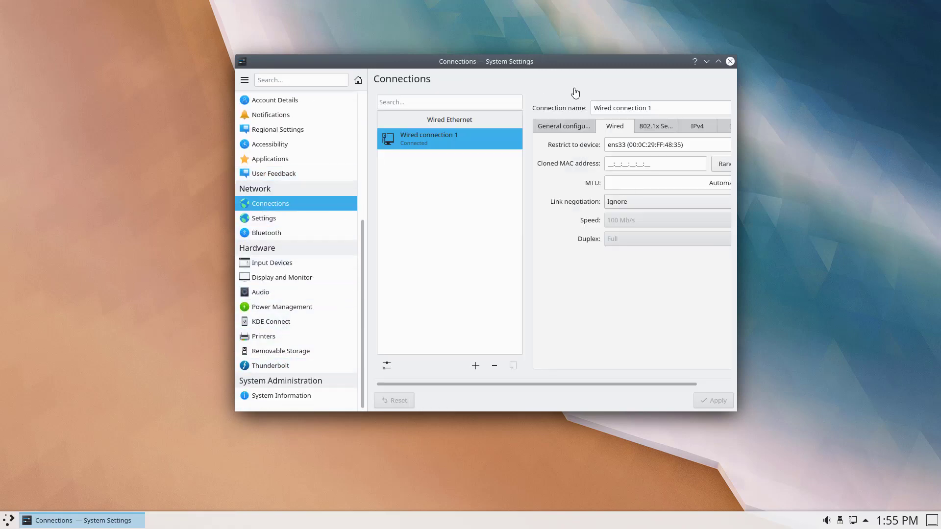
{"action": "left_click", "coordinate": [255, 219]}
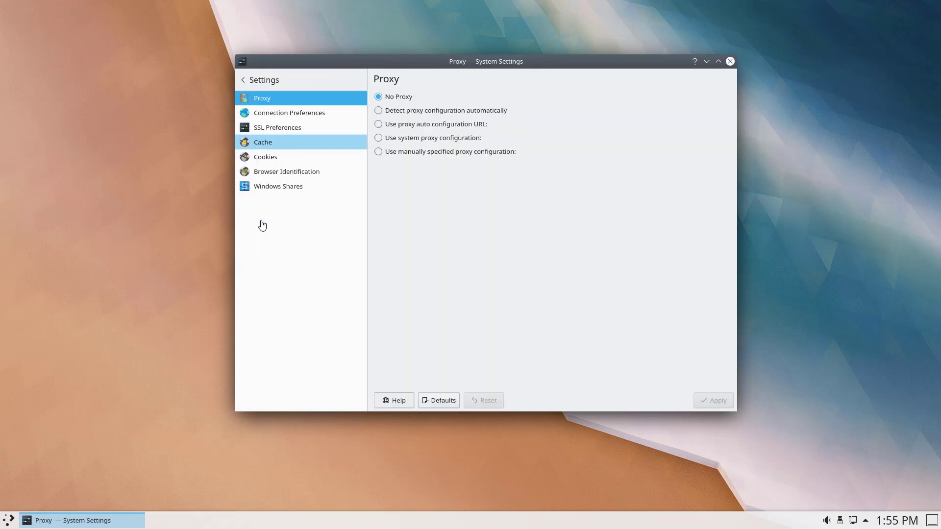
{"action": "left_click", "coordinate": [261, 114]}
{"action": "left_click", "coordinate": [267, 128]}
{"action": "left_click", "coordinate": [269, 142]}
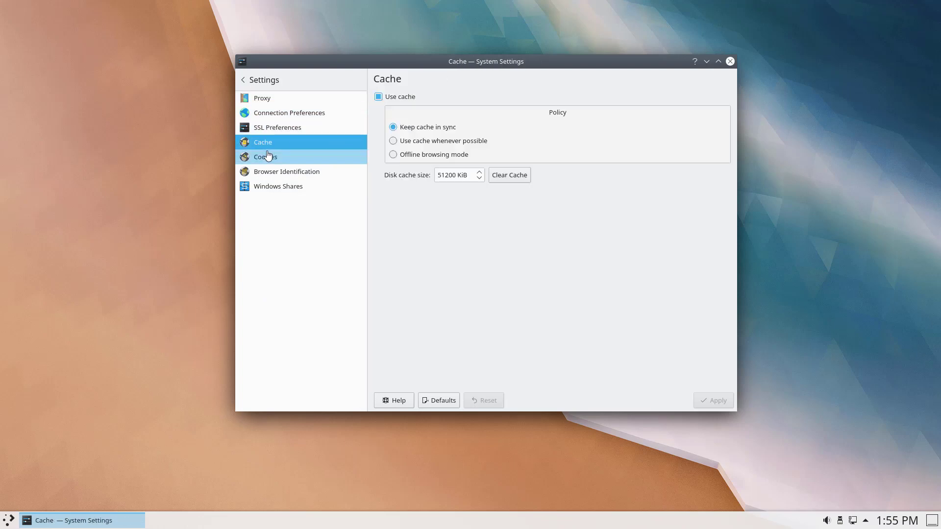
Step: Review the Cookies, Browser Identification and Windows Shares pages of the network settings
{"action": "left_click", "coordinate": [284, 158]}
{"action": "left_click", "coordinate": [300, 171]}
{"action": "left_click", "coordinate": [306, 187]}
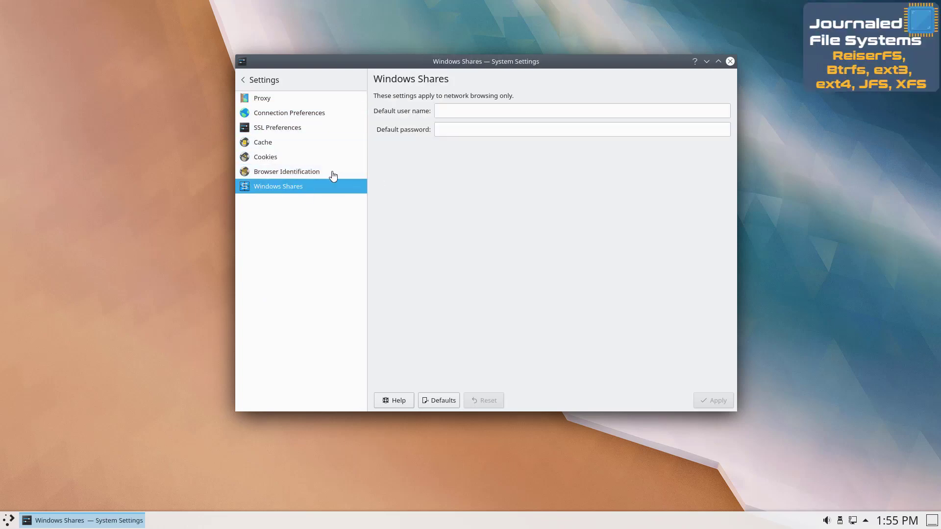
Step: Review the Bluetooth Devices page, the Keyboard page of Input Devices and the Audio devices settings
{"action": "left_click", "coordinate": [244, 84]}
{"action": "left_click", "coordinate": [261, 232]}
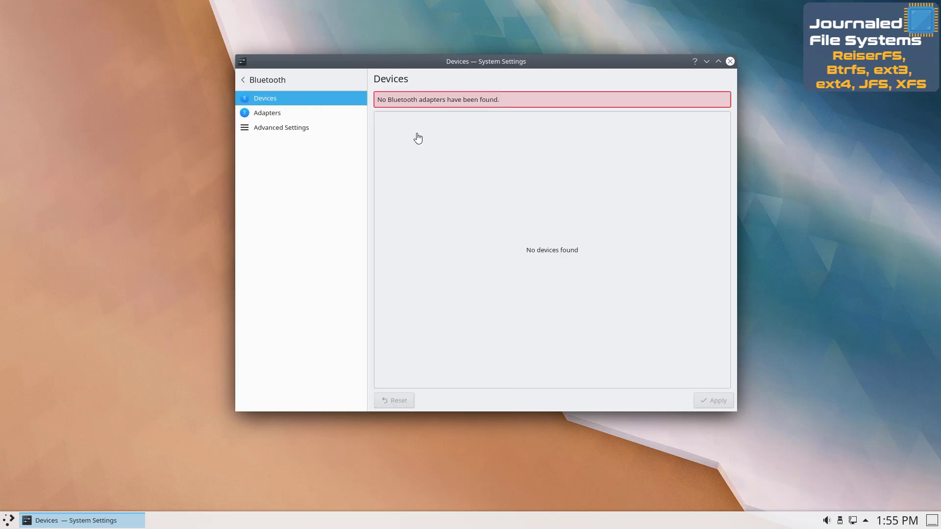
{"action": "left_click", "coordinate": [244, 83]}
{"action": "left_click", "coordinate": [269, 265]}
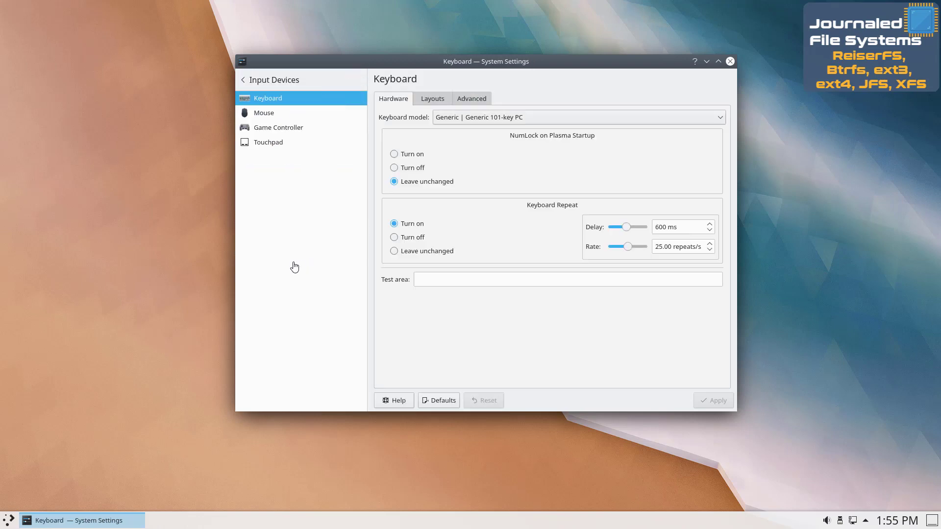
{"action": "left_click", "coordinate": [244, 81]}
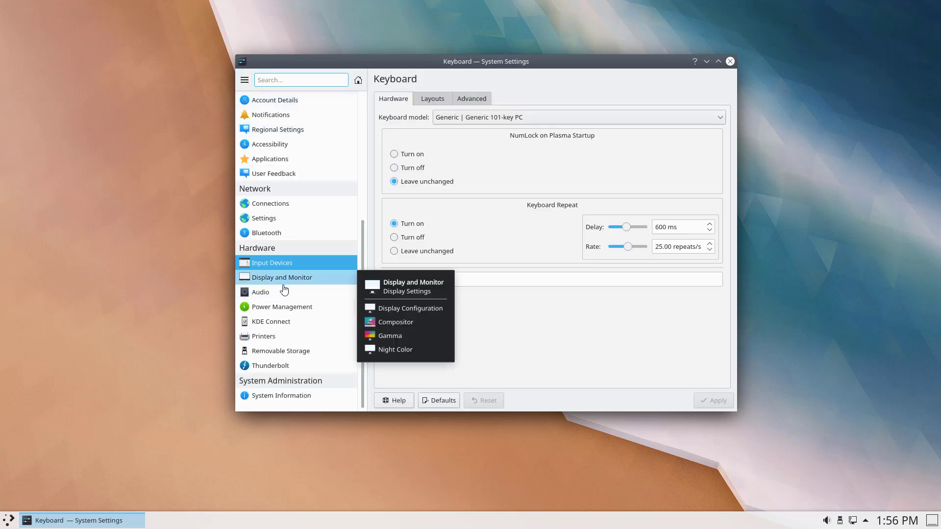
{"action": "left_click", "coordinate": [270, 297]}
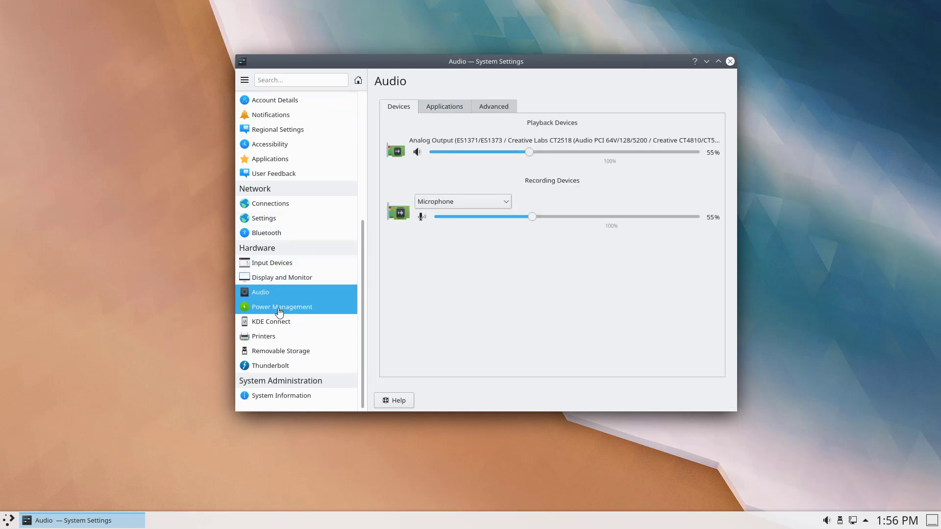
Step: Review the Energy Saving, Activity Settings and Advanced Settings pages of Power Management, trying out the screen switch-off time
{"action": "left_click", "coordinate": [260, 308]}
{"action": "left_click", "coordinate": [566, 124]}
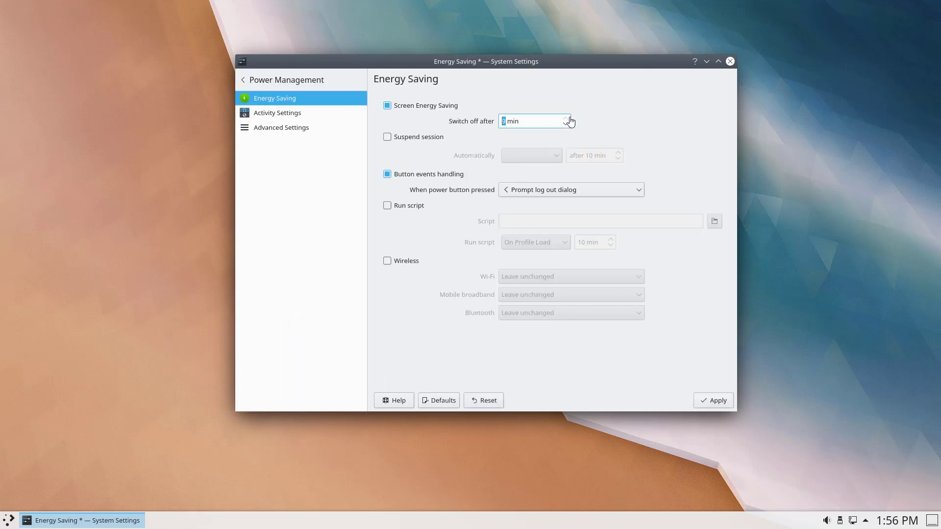
{"action": "left_click", "coordinate": [277, 113]}
{"action": "left_click", "coordinate": [515, 247]}
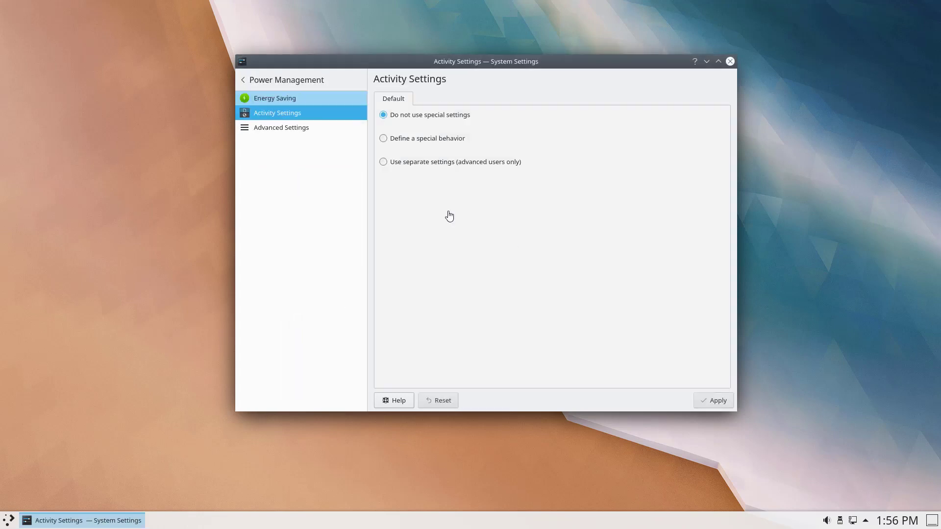
{"action": "left_click", "coordinate": [279, 126]}
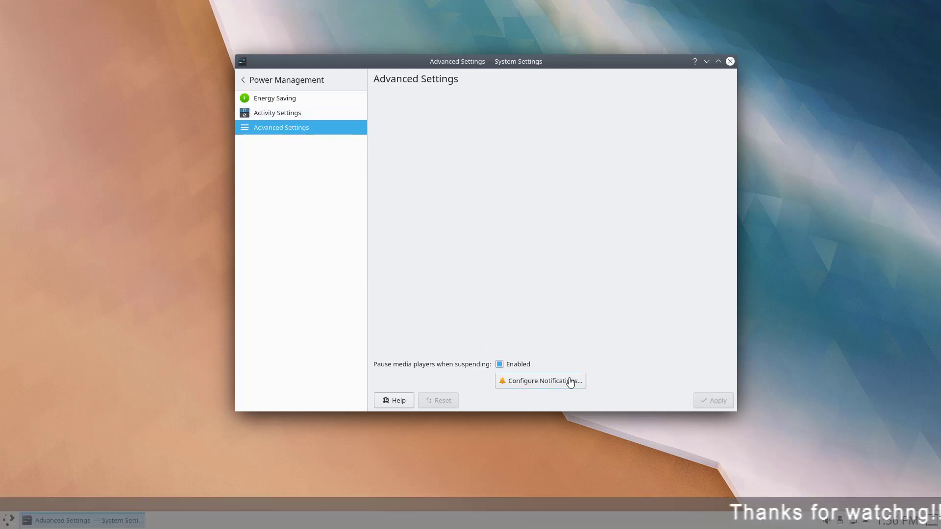
Step: Review KDE Connect, the Removable Storage device actions and System Information, and close System Settings
{"action": "left_click", "coordinate": [243, 81]}
{"action": "left_click", "coordinate": [278, 321]}
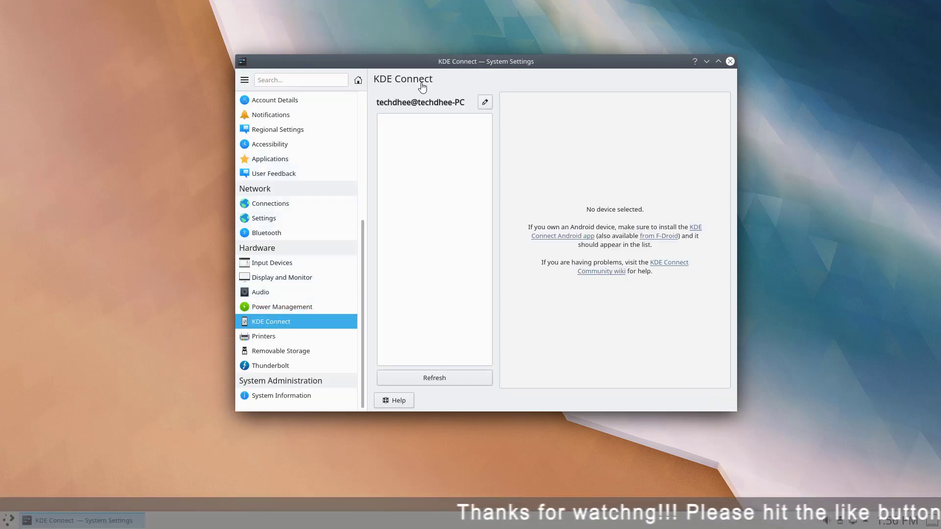
{"action": "left_click", "coordinate": [274, 347]}
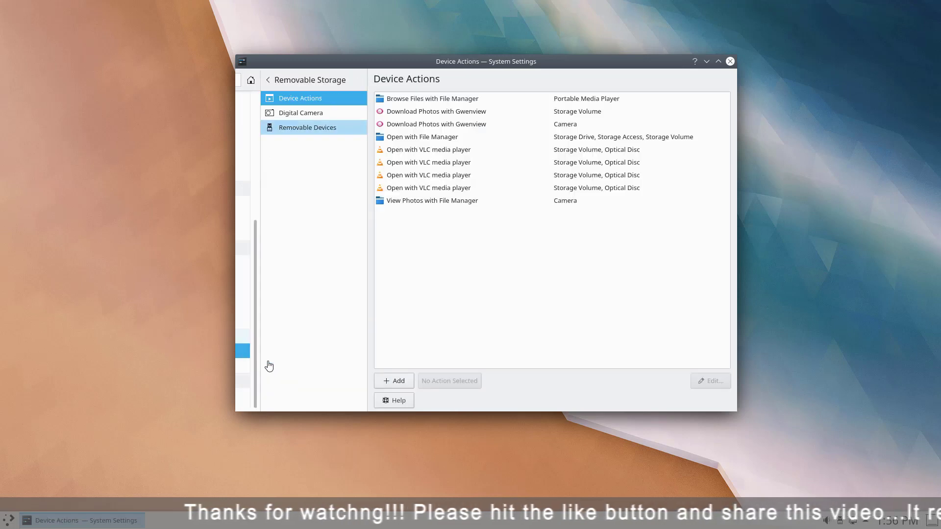
{"action": "left_click", "coordinate": [246, 80]}
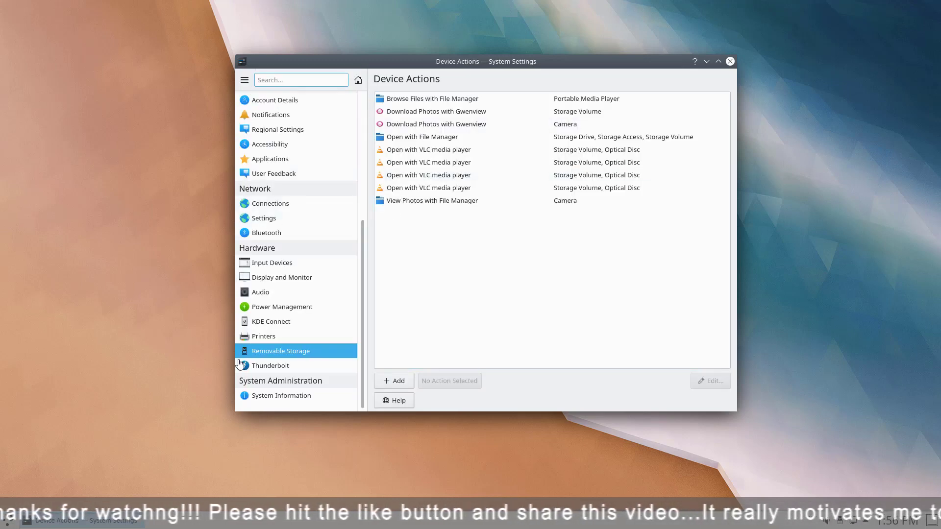
{"action": "left_click", "coordinate": [263, 395]}
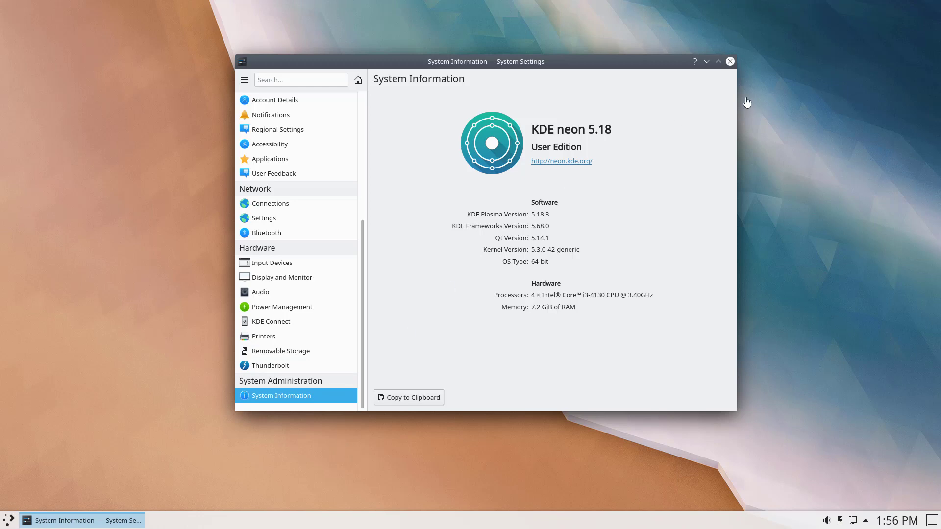
{"action": "left_click", "coordinate": [730, 62]}
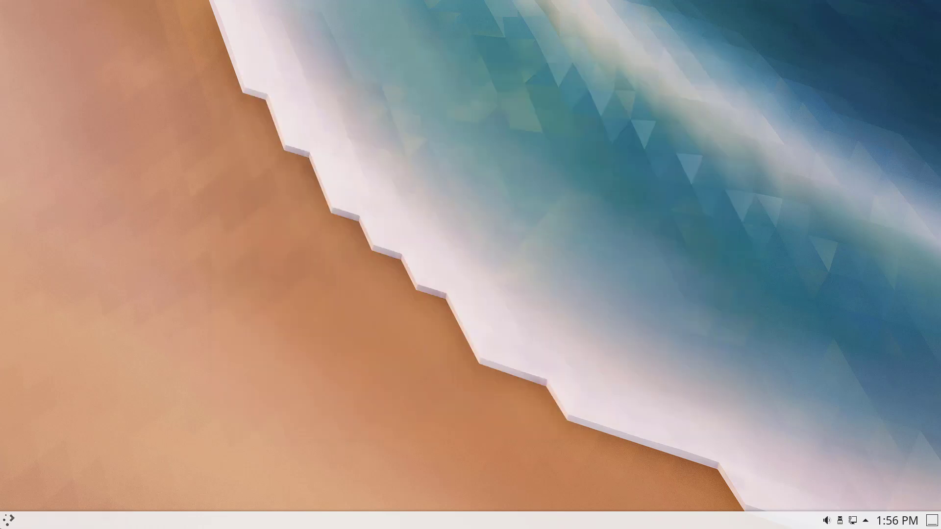
Step: Open the Discover software center, show its Applications category, and enlarge and move the window to the middle of the desktop
{"action": "left_click", "coordinate": [8, 519]}
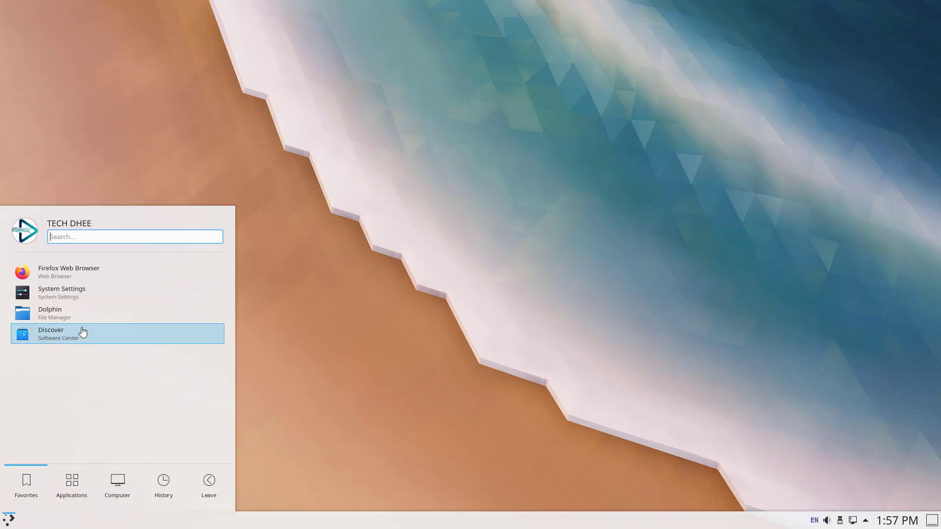
{"action": "left_click", "coordinate": [77, 337]}
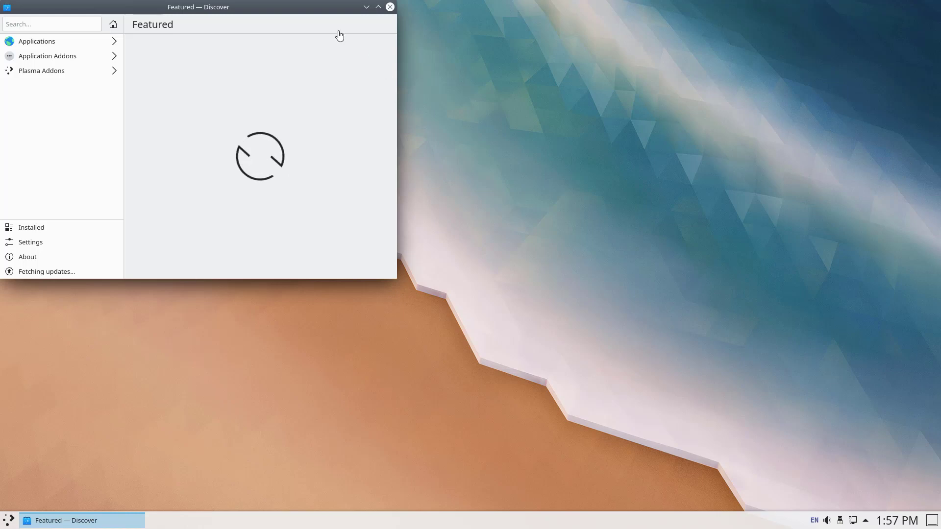
{"action": "left_click_drag", "start_coordinate": [273, 17], "coordinate": [557, 103]}
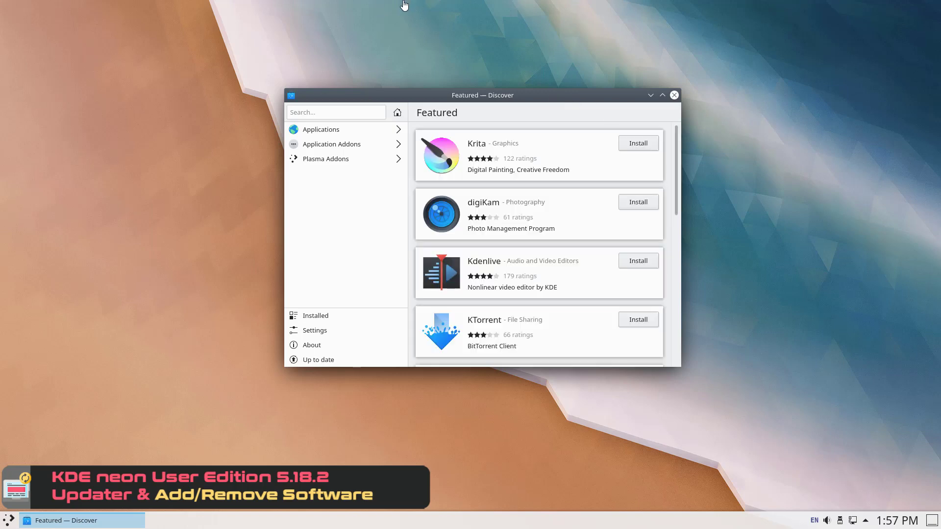
{"action": "left_click", "coordinate": [311, 131]}
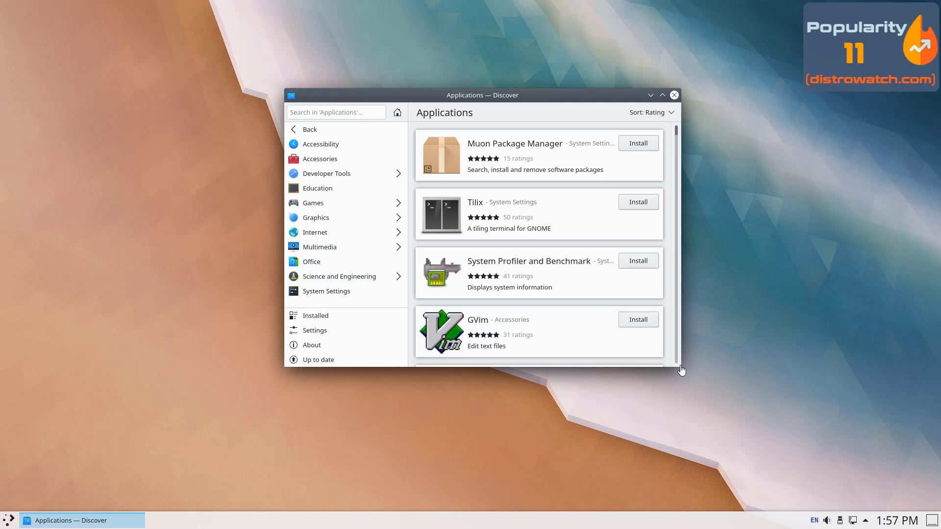
{"action": "left_click_drag", "start_coordinate": [678, 372], "coordinate": [882, 477]}
{"action": "left_click_drag", "start_coordinate": [673, 106], "coordinate": [586, 87]}
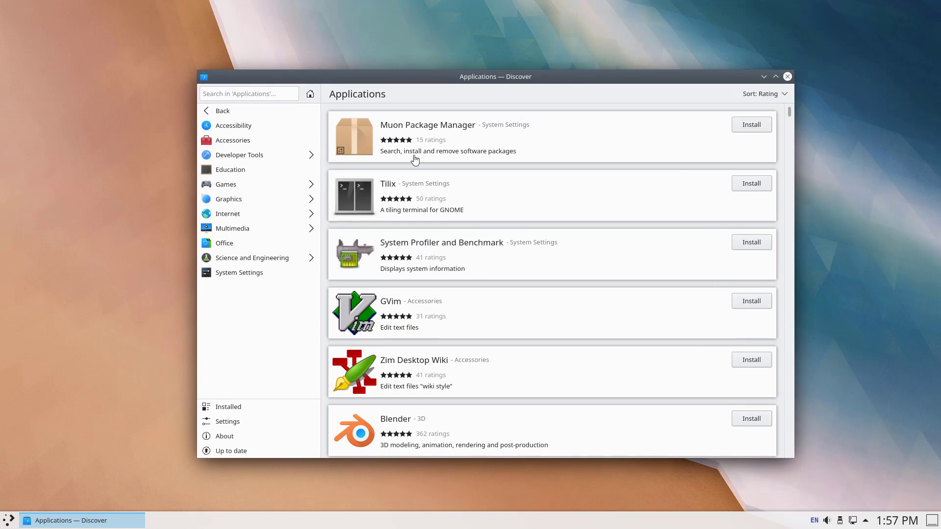
Step: Return to the featured applications in Discover and look through the list of installed software
{"action": "left_click", "coordinate": [234, 110]}
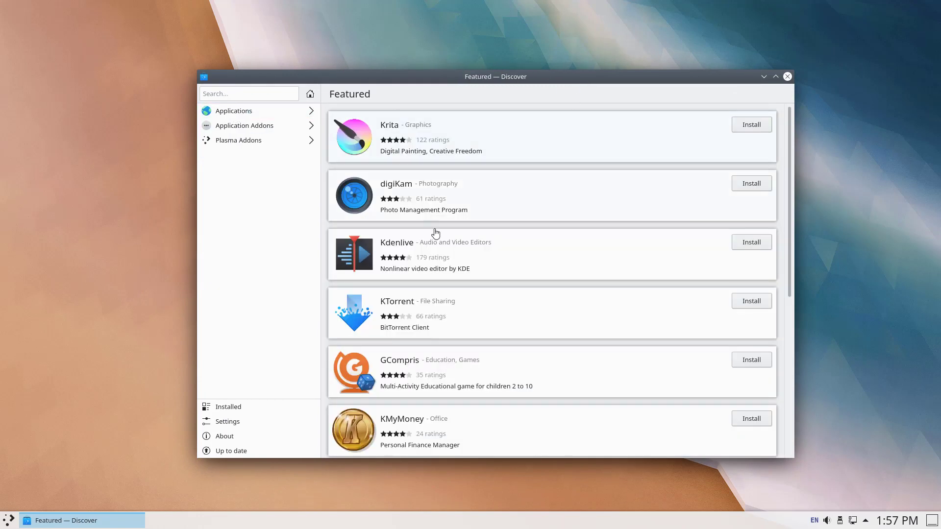
{"action": "left_click", "coordinate": [212, 407]}
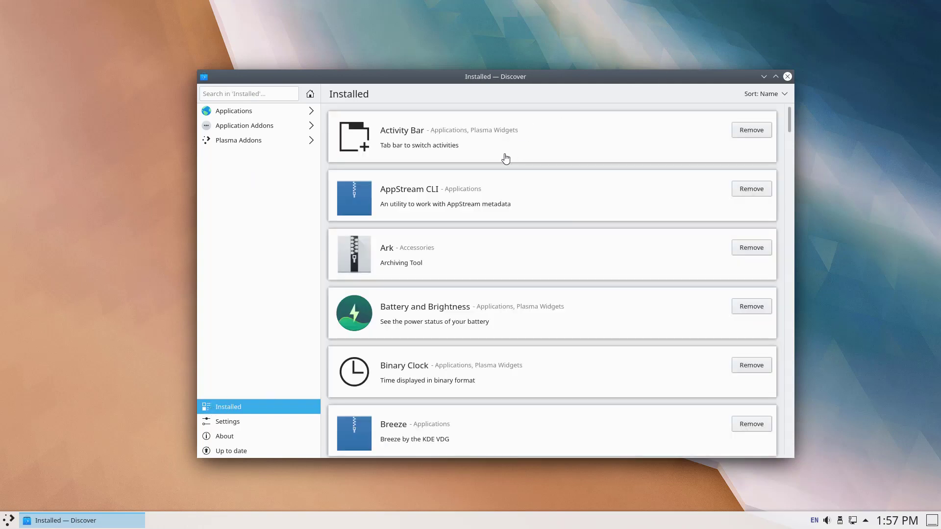
{"action": "scroll", "coordinate": [488, 240], "scroll_direction": "down", "scroll_amount": 4}
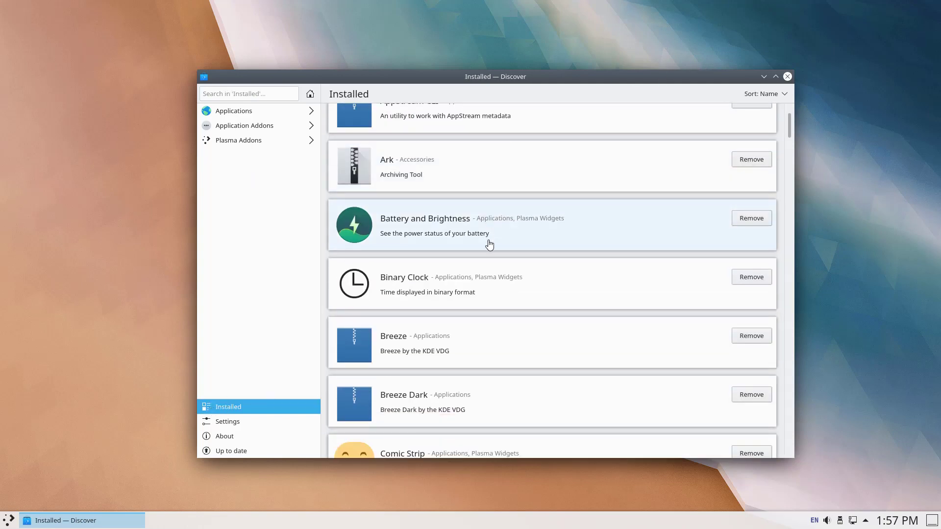
{"action": "scroll", "coordinate": [489, 252], "scroll_direction": "down", "scroll_amount": 8}
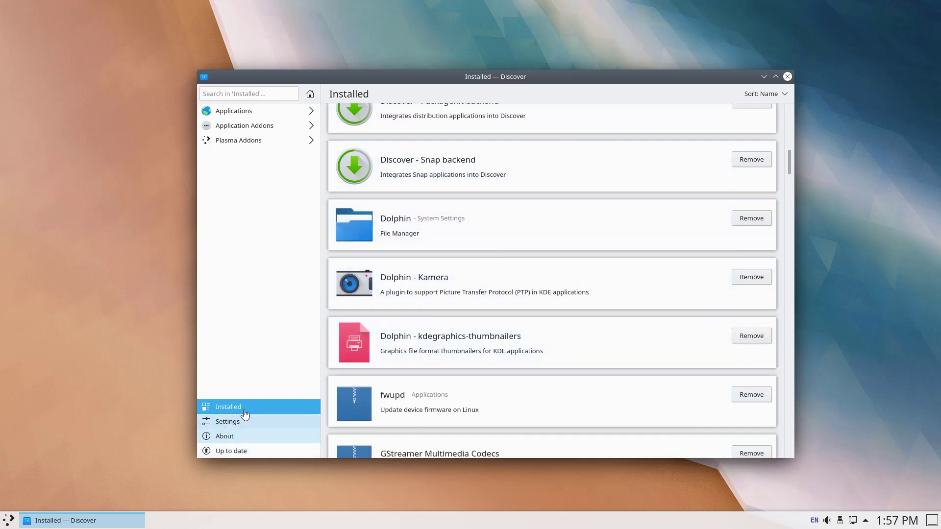
Step: Browse the Plasma Addons and their Wallpapers category, and return to the featured applications
{"action": "left_click", "coordinate": [237, 142]}
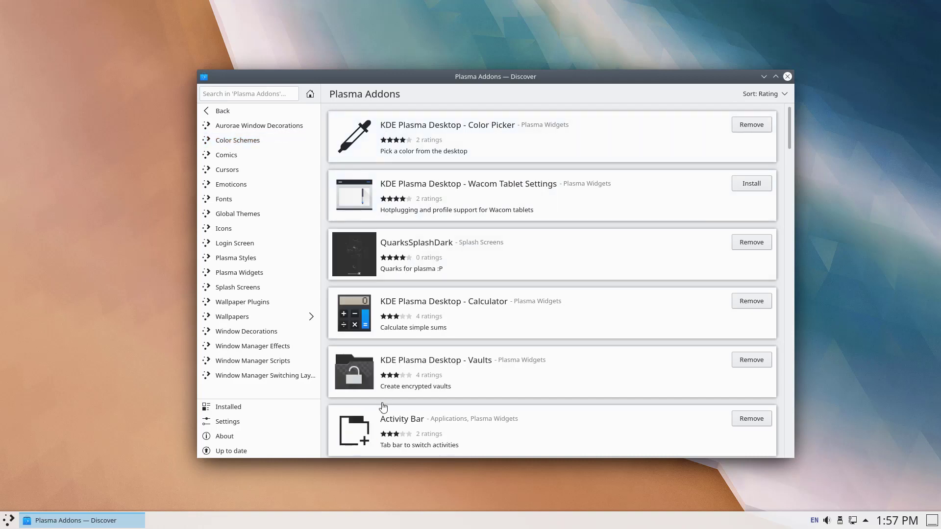
{"action": "left_click", "coordinate": [236, 321]}
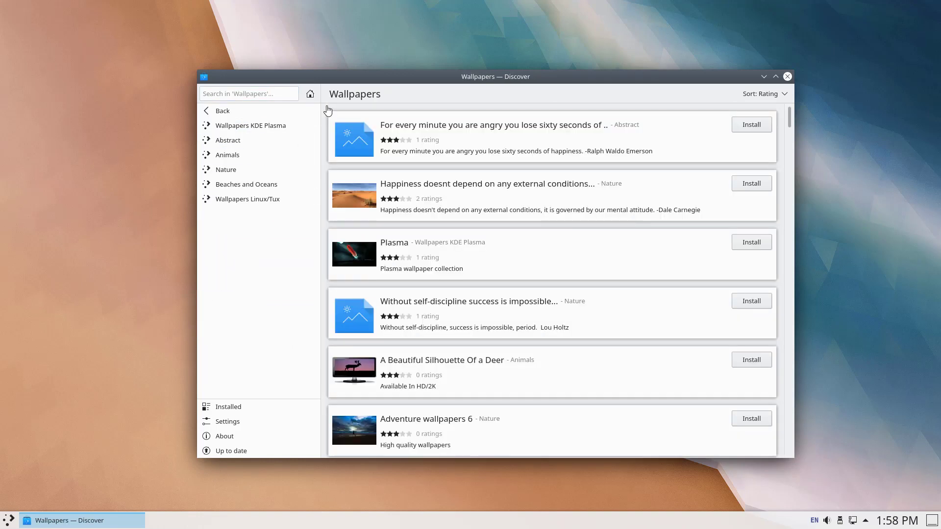
{"action": "scroll", "coordinate": [338, 245], "scroll_direction": "down", "scroll_amount": 3}
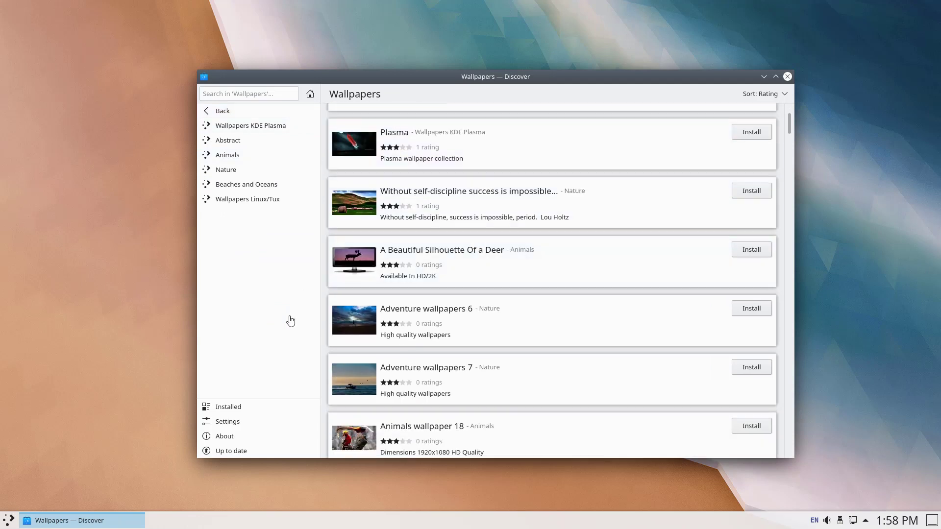
{"action": "left_click", "coordinate": [206, 112]}
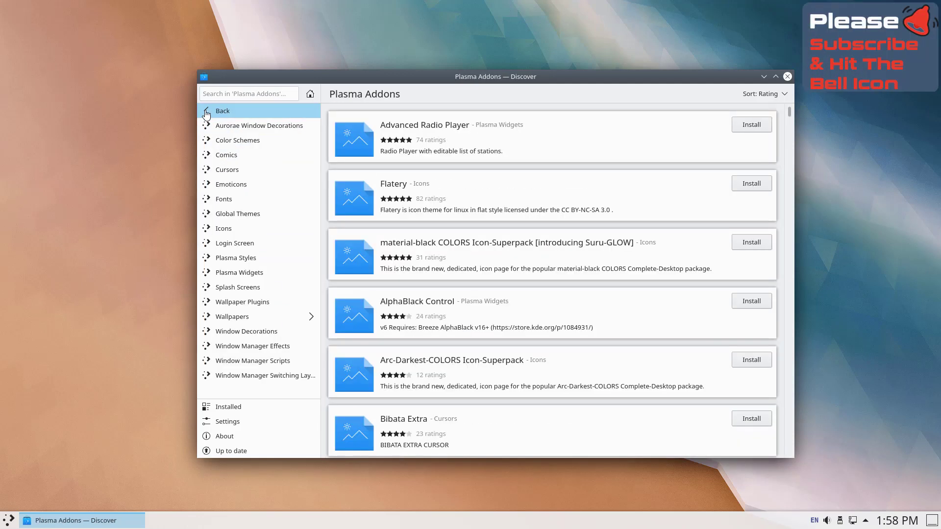
{"action": "left_click", "coordinate": [206, 112]}
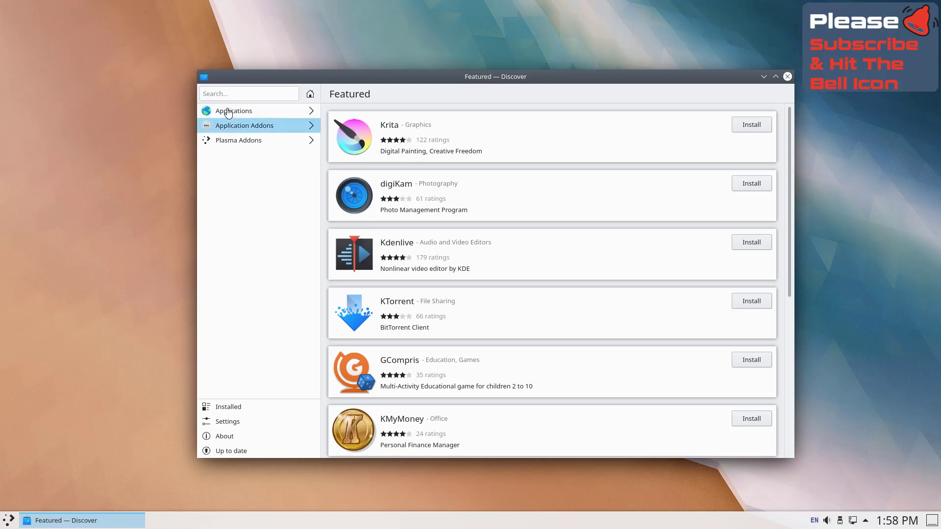
Step: Browse the Applications category sorted by rating
{"action": "left_click", "coordinate": [245, 111]}
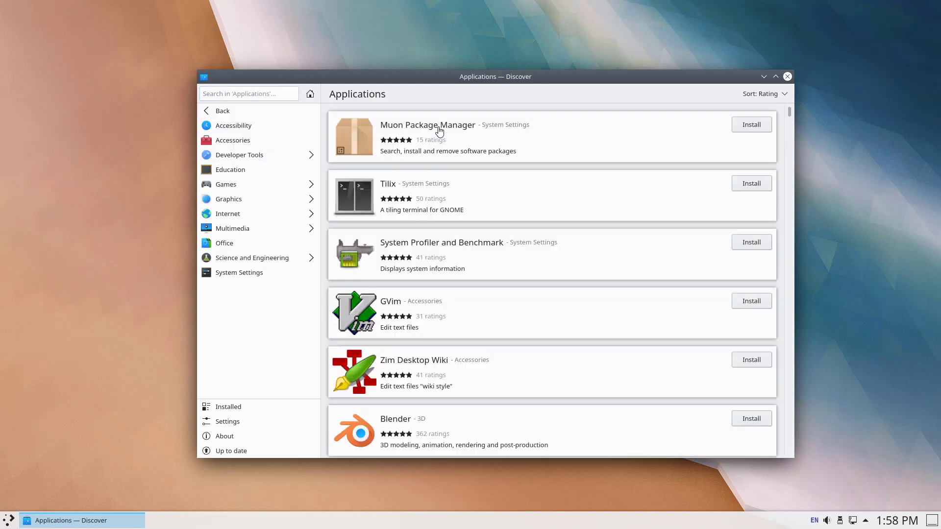
{"action": "scroll", "coordinate": [636, 266], "scroll_direction": "down", "scroll_amount": 8}
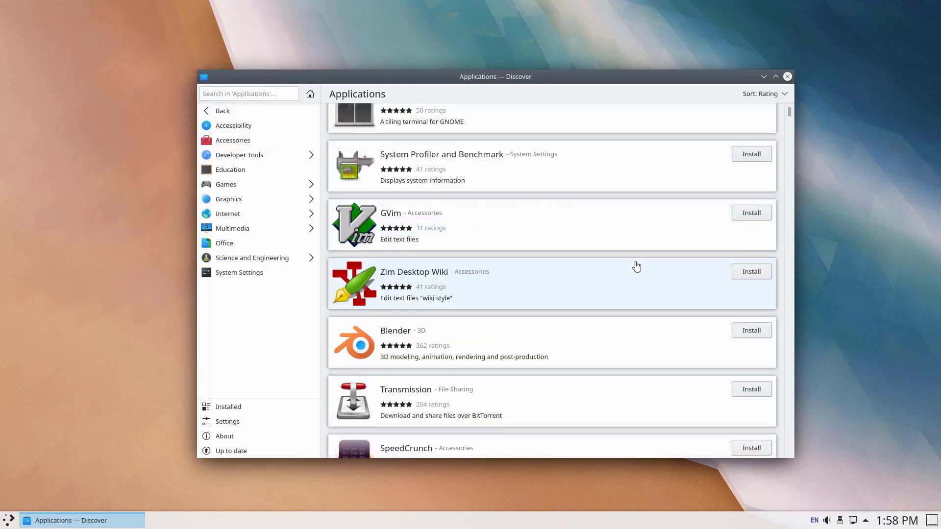
{"action": "scroll", "coordinate": [636, 271], "scroll_direction": "down", "scroll_amount": 5}
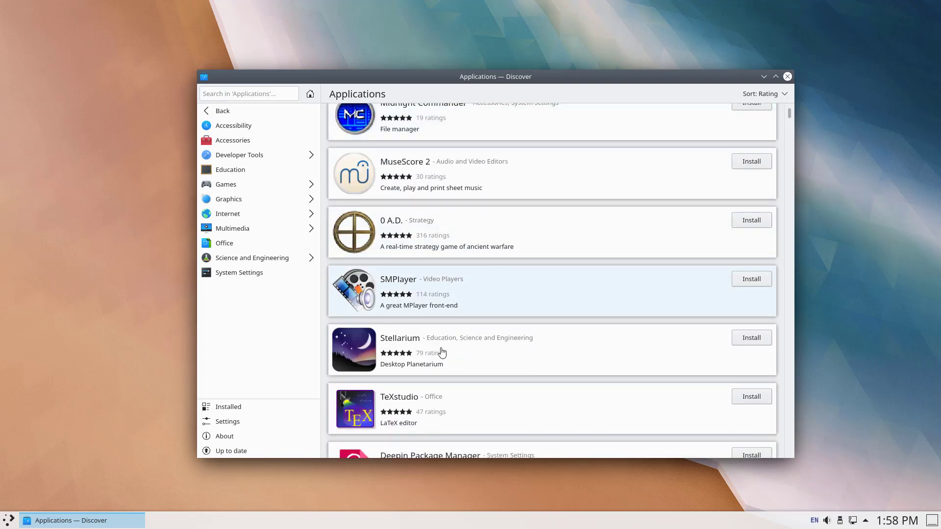
Step: Check for updates in Discover and view its About information
{"action": "left_click", "coordinate": [218, 454]}
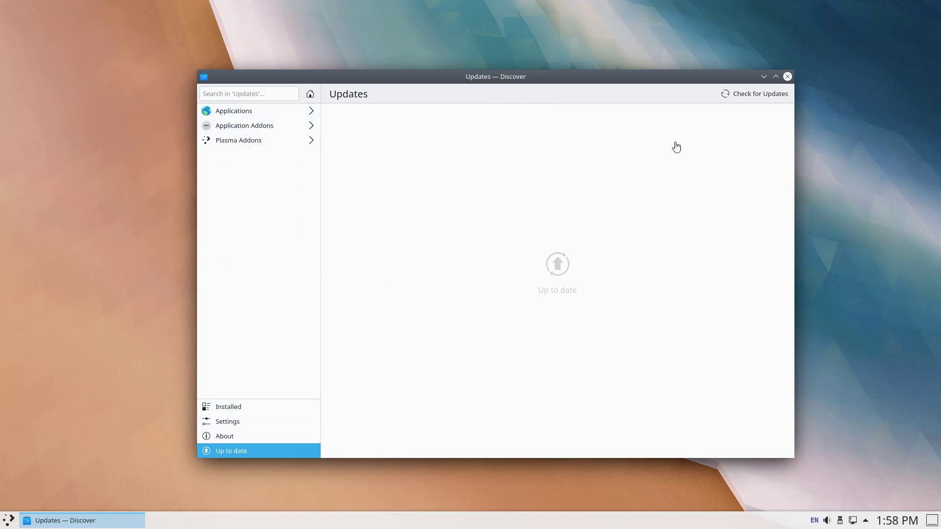
{"action": "left_click", "coordinate": [725, 95]}
{"action": "left_click", "coordinate": [228, 436]}
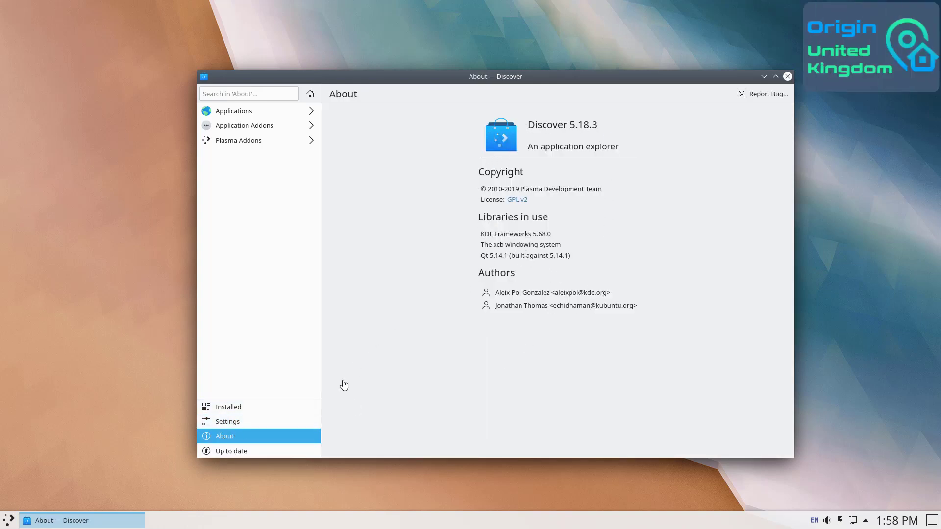
Step: Review the Snap, firmware, Flatpak and KDE neon software sources in Discover's settings
{"action": "left_click", "coordinate": [240, 426]}
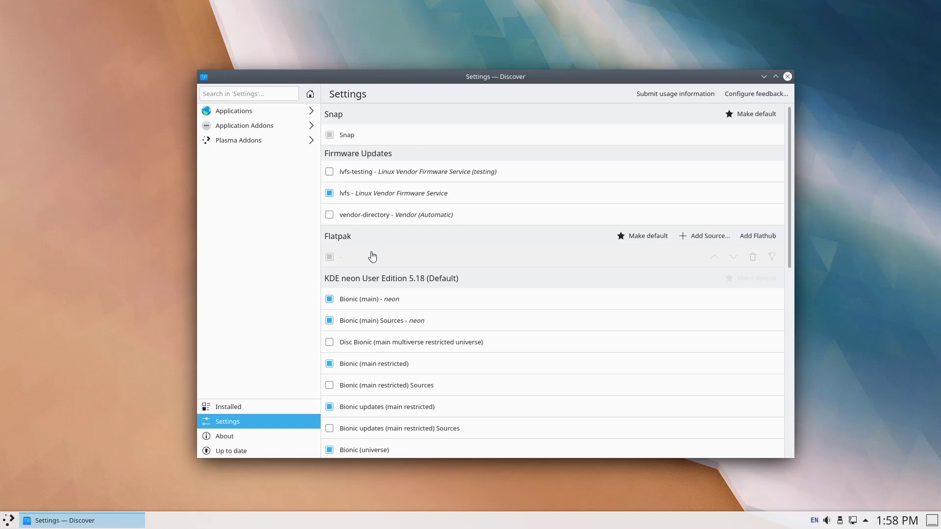
{"action": "scroll", "coordinate": [372, 255], "scroll_direction": "down", "scroll_amount": 10}
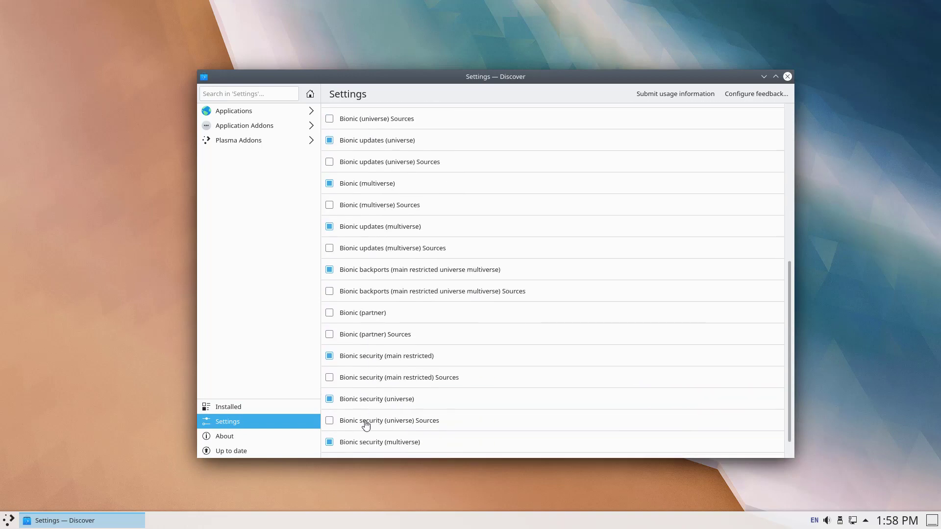
{"action": "scroll", "coordinate": [365, 425], "scroll_direction": "down", "scroll_amount": 1}
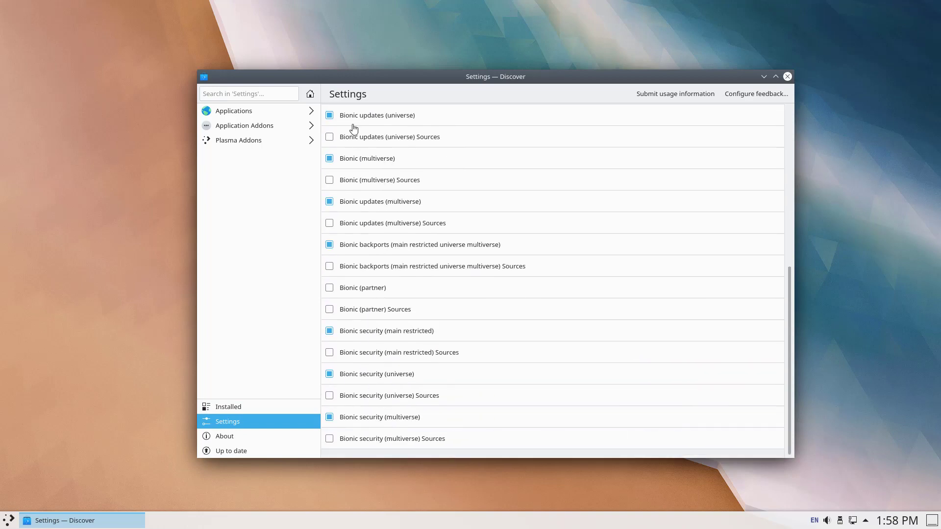
Step: Close Discover, then open Konsole and move its window towards the middle of the desktop
{"action": "left_click", "coordinate": [787, 77]}
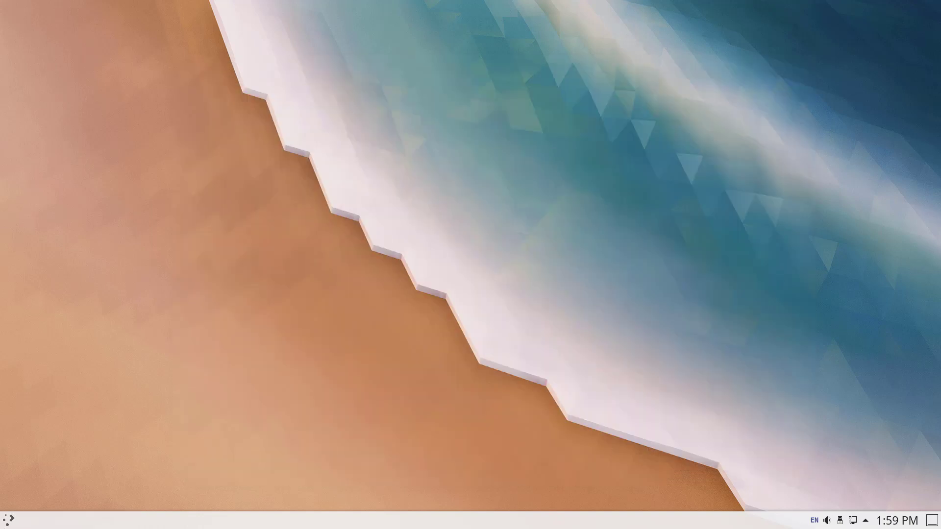
{"action": "left_click", "coordinate": [10, 523]}
{"action": "left_click", "coordinate": [53, 353]}
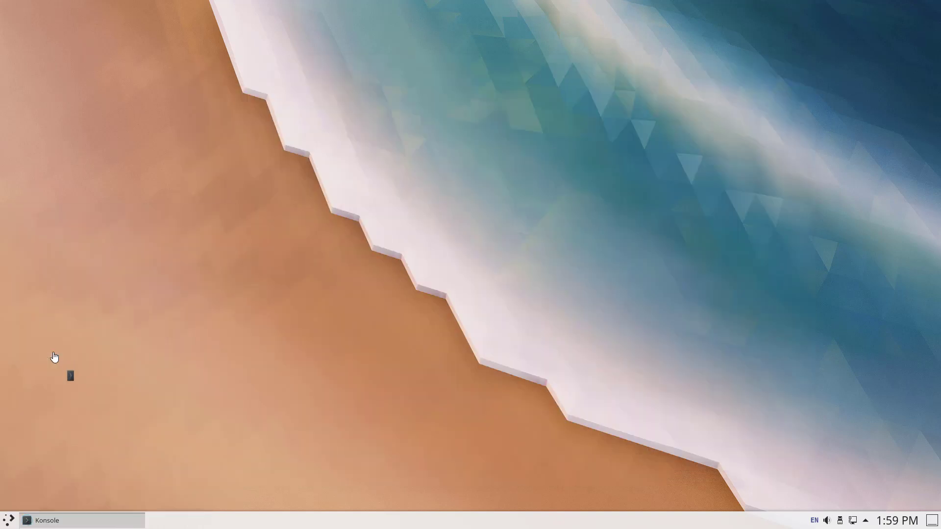
{"action": "left_click_drag", "start_coordinate": [246, 14], "coordinate": [503, 105]}
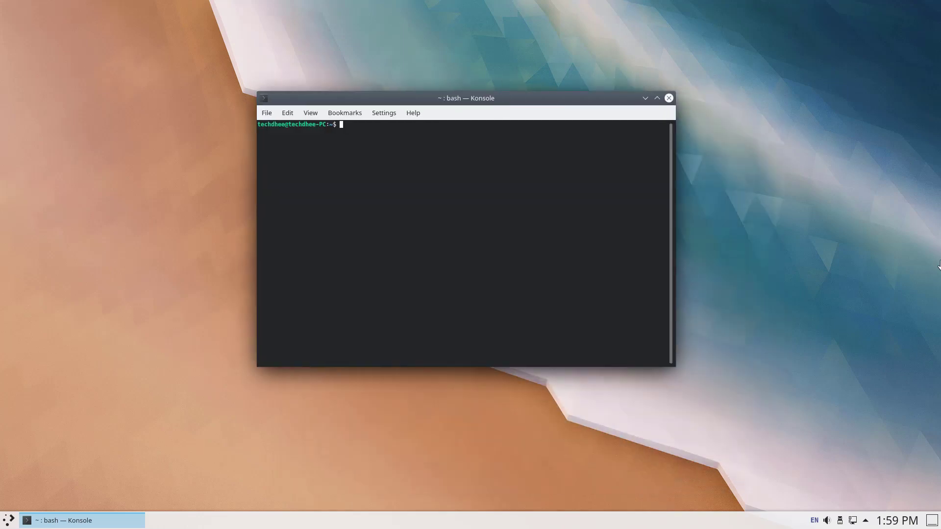
Step: Display the kernel release with uname -r and the distribution details with cat /etc/os-release
{"action": "type", "text": "uname -r"}
{"action": "key", "text": "Return"}
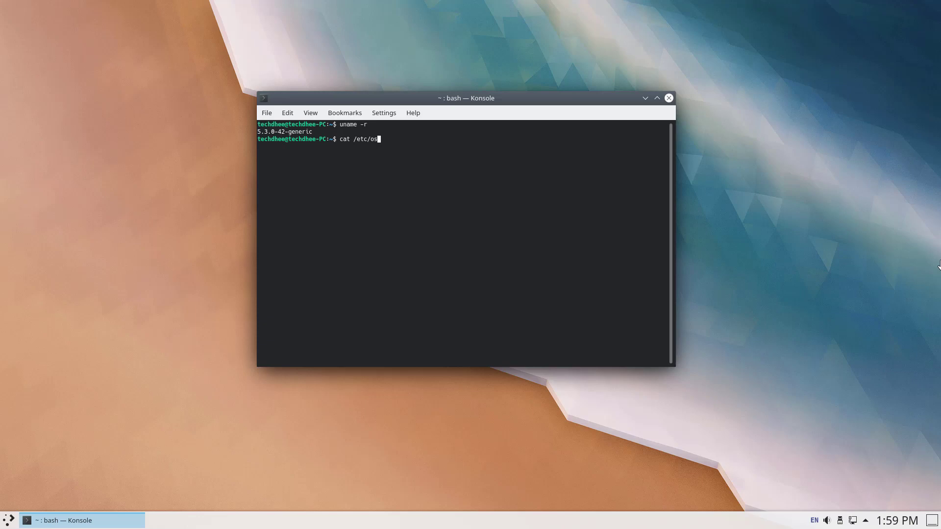
{"action": "key", "text": "Return"}
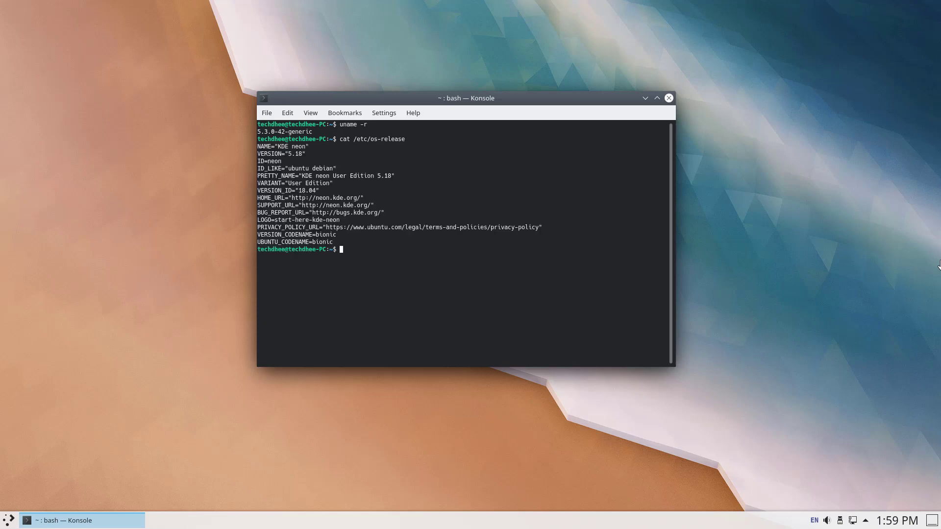
Step: Enlarge the terminal's text by several steps to make the command output easier to read
{"action": "key", "text": "ctrl+plus"}
{"action": "key", "text": "ctrl+plus"}
{"action": "key", "text": "ctrl+plus"}
{"action": "key", "text": "ctrl+plus"}
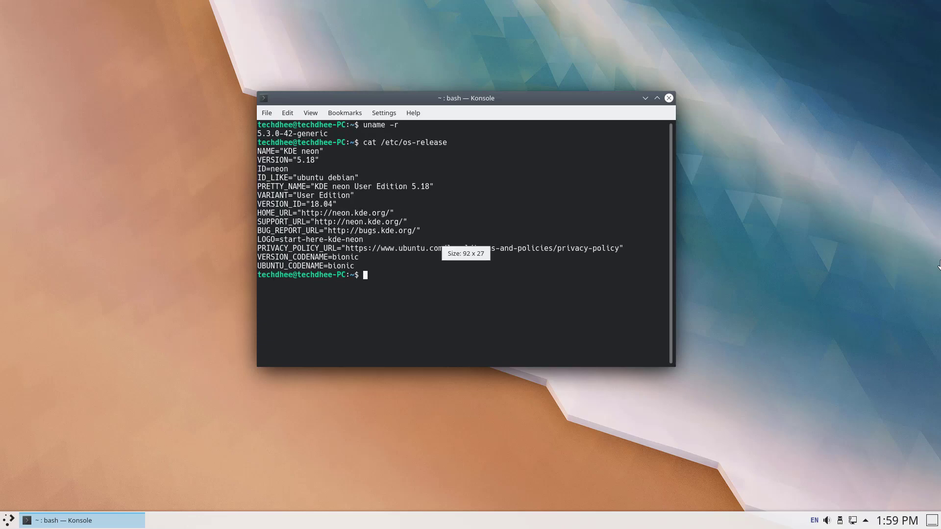
{"action": "key", "text": "ctrl+plus"}
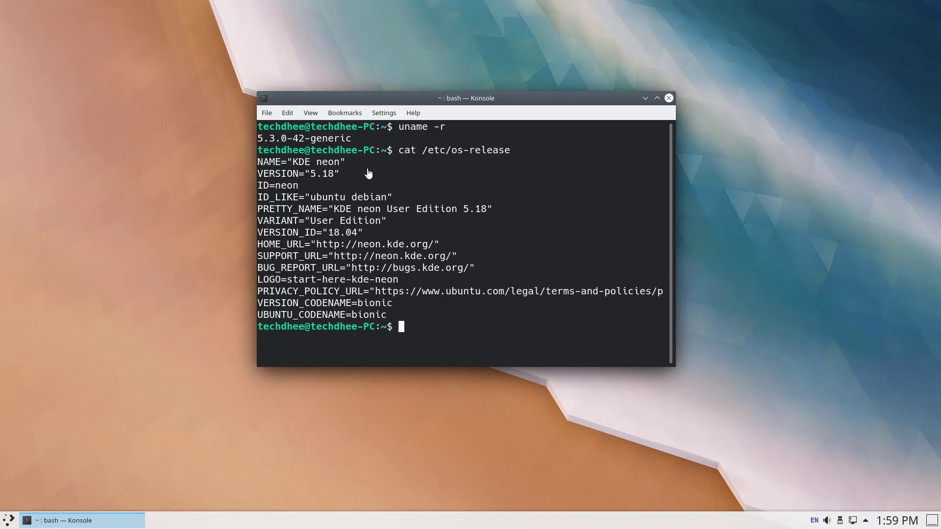
Step: Highlight the VERSION line and the PRETTY_NAME value in the OS release output, clearing the selection after each
{"action": "left_click_drag", "start_coordinate": [264, 177], "coordinate": [357, 179]}
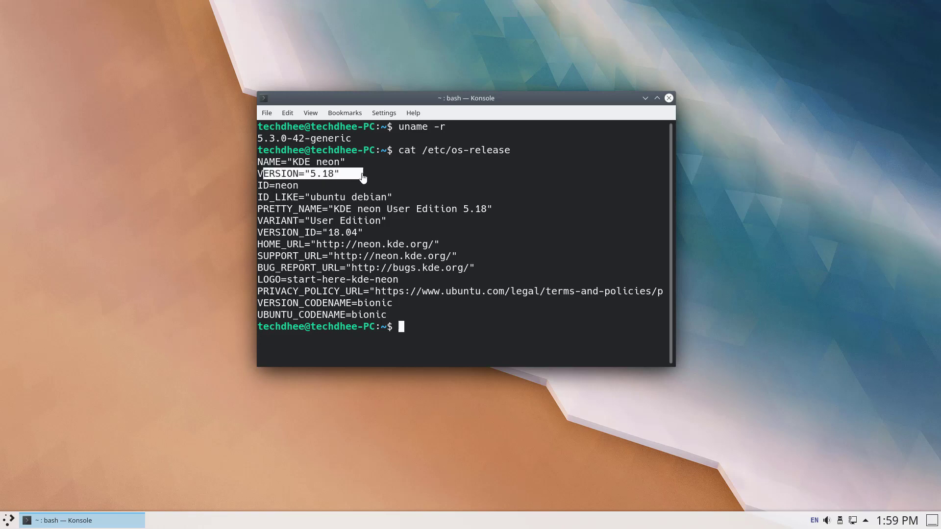
{"action": "left_click", "coordinate": [264, 180]}
{"action": "left_click_drag", "start_coordinate": [260, 175], "coordinate": [338, 179]}
{"action": "left_click", "coordinate": [295, 232]}
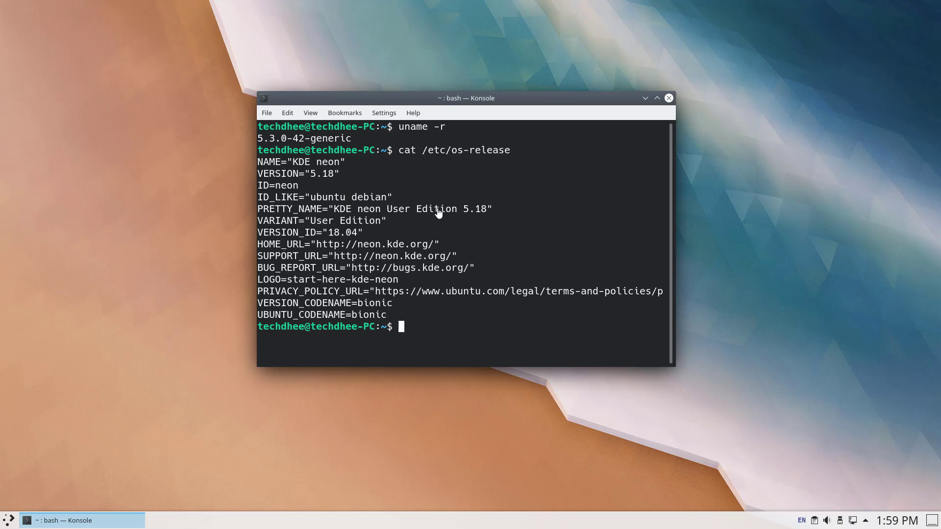
{"action": "left_click_drag", "start_coordinate": [338, 211], "coordinate": [470, 211]}
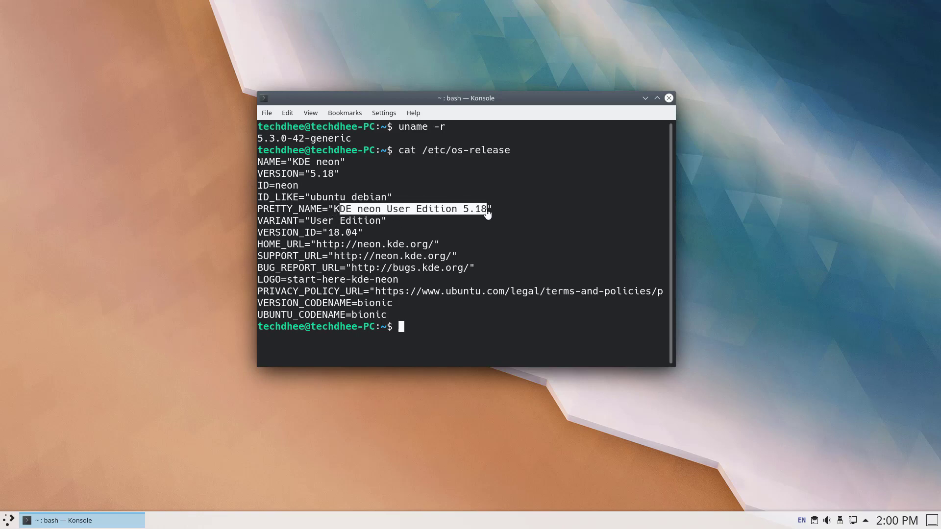
{"action": "left_click_drag", "start_coordinate": [354, 207], "coordinate": [531, 232]}
{"action": "left_click", "coordinate": [337, 211]}
{"action": "left_click", "coordinate": [586, 243]}
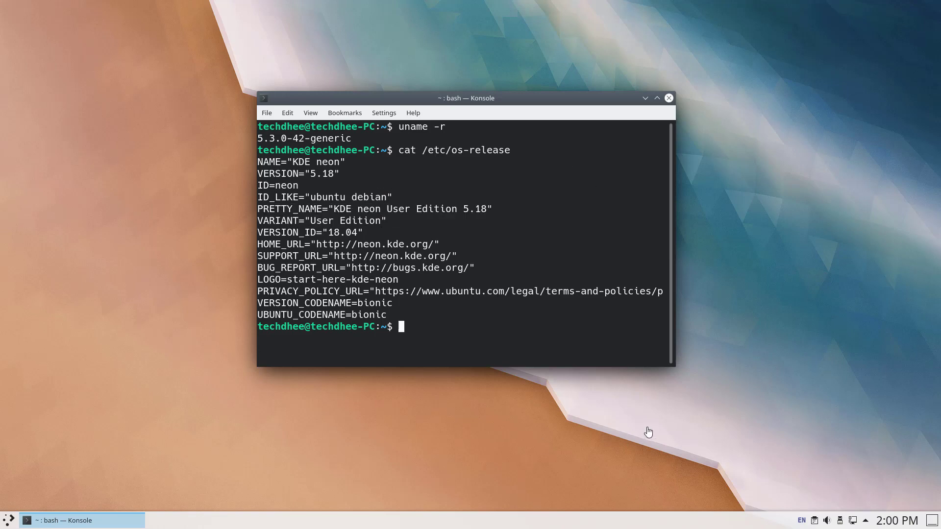
Step: Clear the terminal and install htop with sudo apt install htop, entering the account password for authorization
{"action": "type", "text": "clear"}
{"action": "key", "text": "Return"}
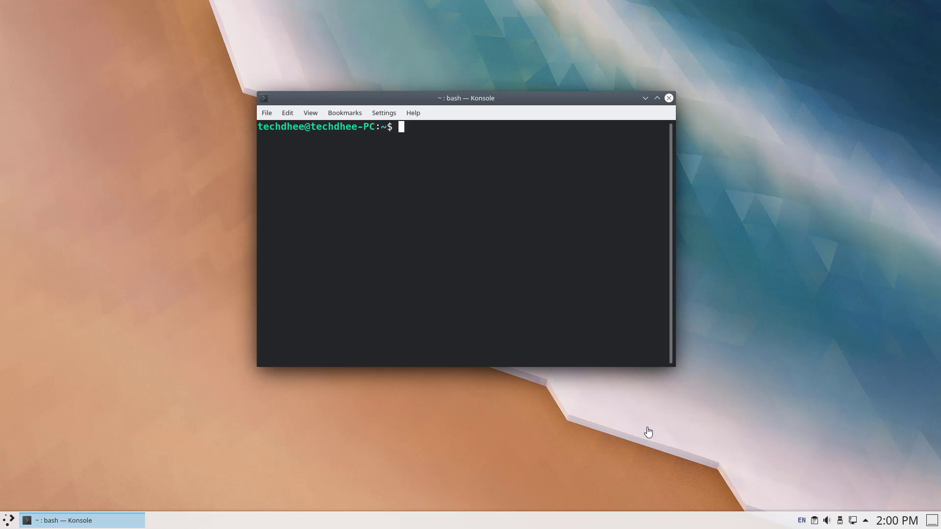
{"action": "type", "text": "s"}
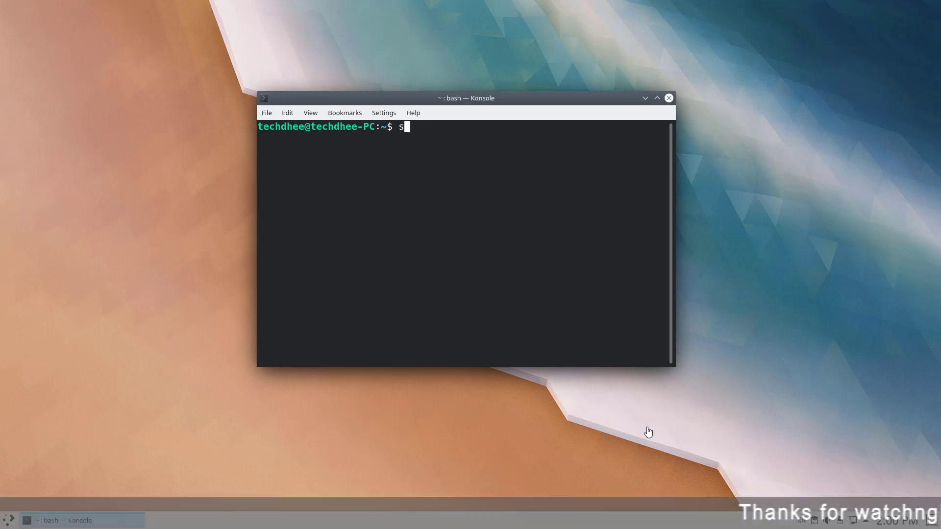
{"action": "type", "text": "udo "}
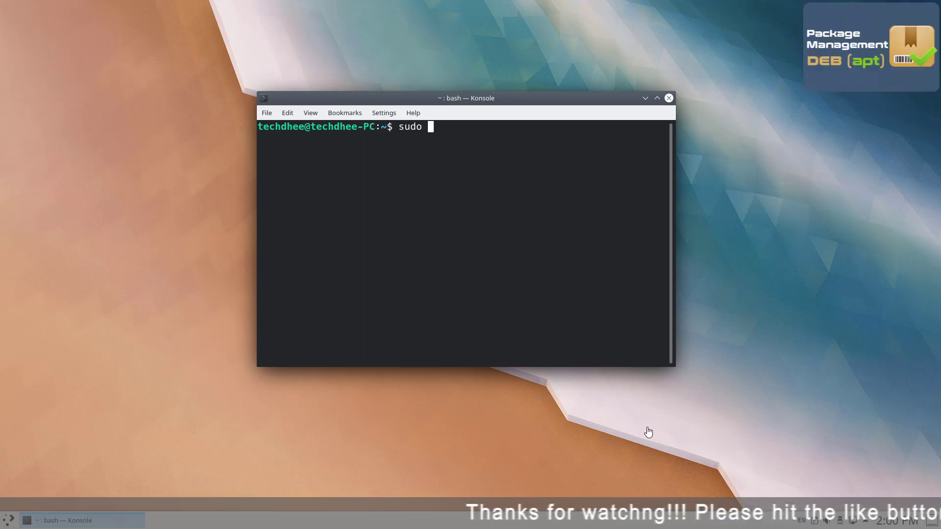
{"action": "type", "text": "apt ins"}
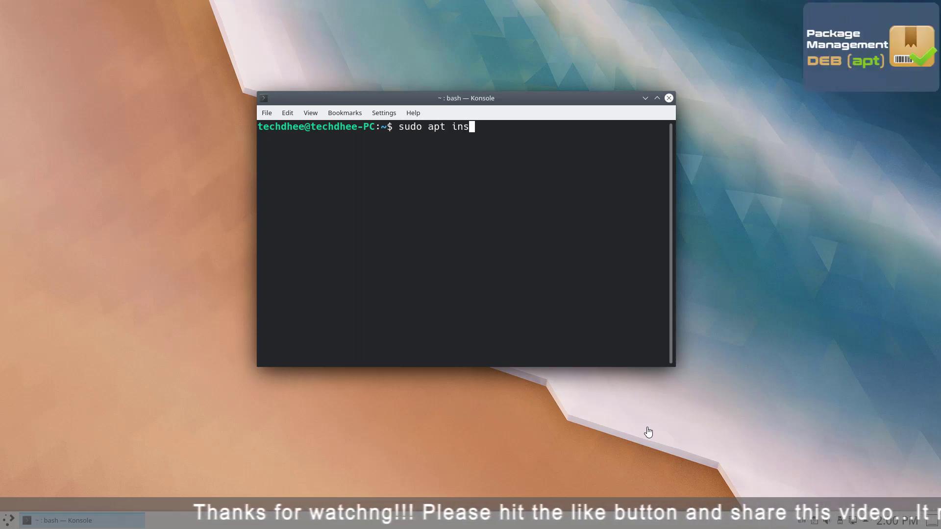
{"action": "type", "text": "tall hto"}
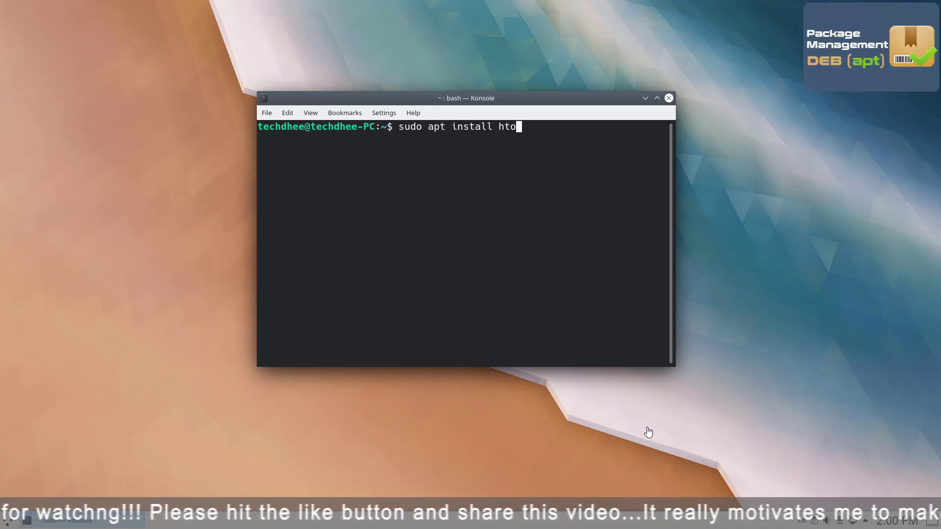
{"action": "type", "text": "p"}
{"action": "key", "text": "Return"}
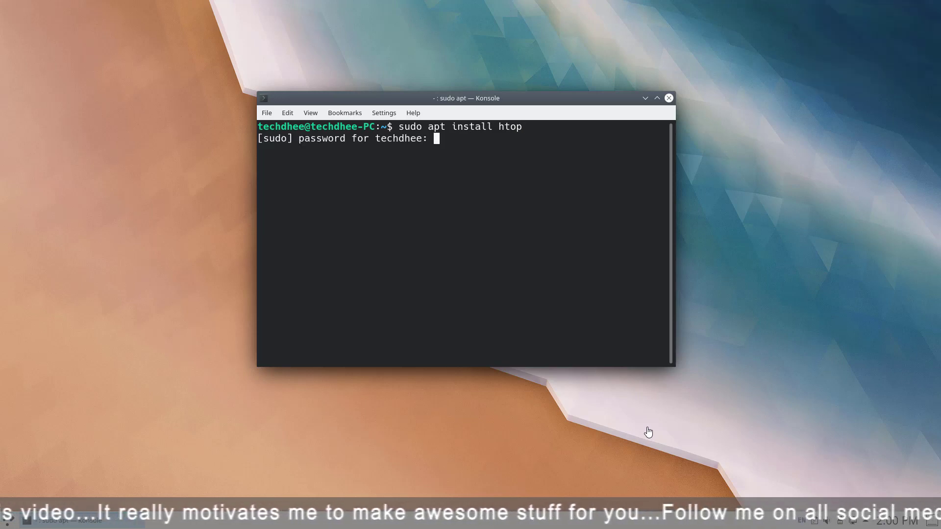
{"action": "key", "text": "Return"}
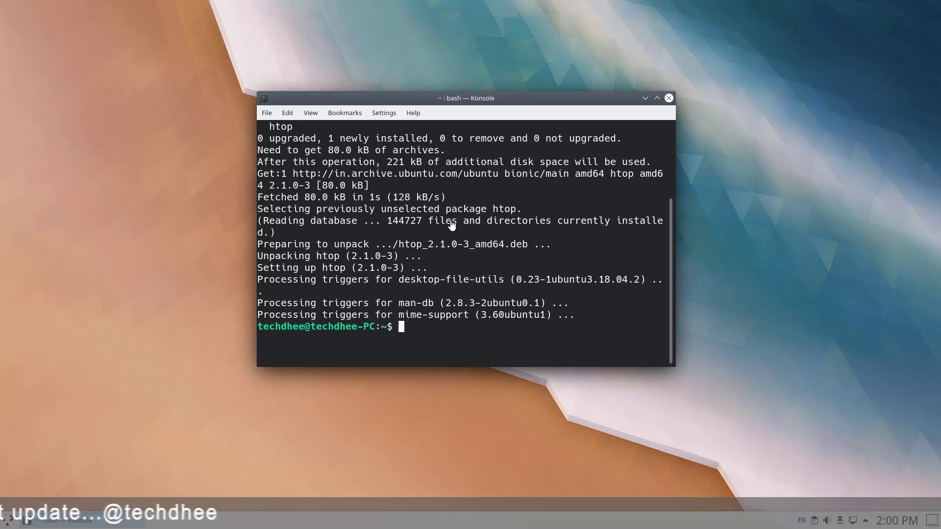
Step: Reduce the terminal's text size by three steps and clear the installation output
{"action": "key", "text": "ctrl+minus"}
{"action": "key", "text": "ctrl+minus"}
{"action": "key", "text": "ctrl+minus"}
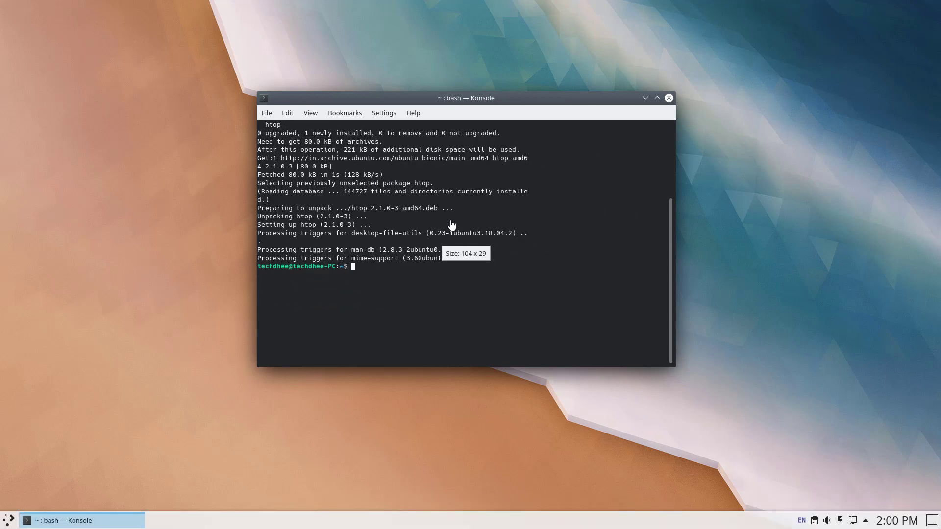
{"action": "type", "text": "c"}
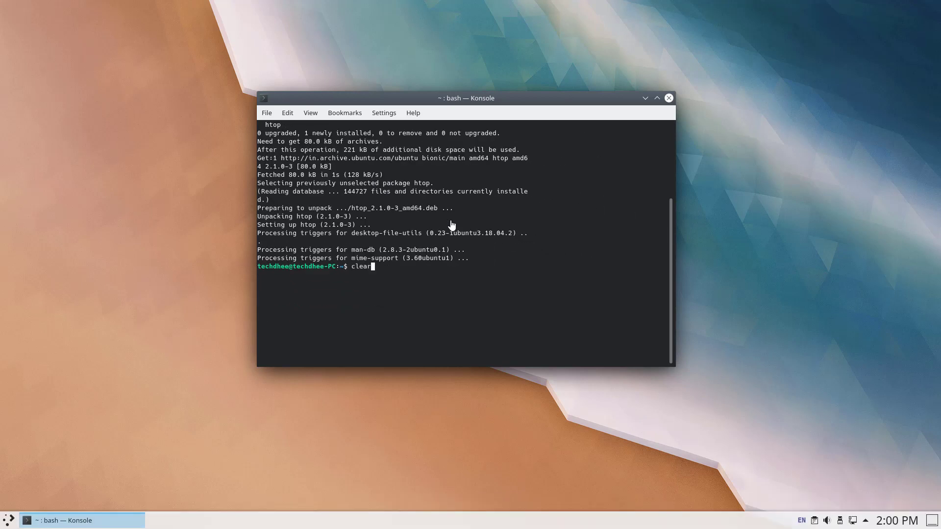
{"action": "type", "text": "lear"}
{"action": "key", "text": "Return"}
Step: Run htop to view the system processes, and close the Konsole window despite the running process
{"action": "type", "text": "htop"}
{"action": "key", "text": "Return"}
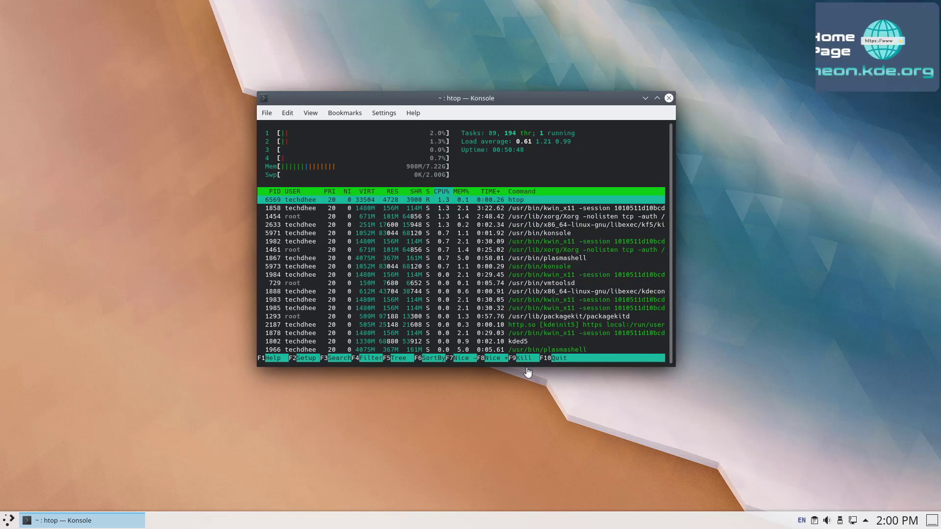
{"action": "left_click", "coordinate": [668, 98]}
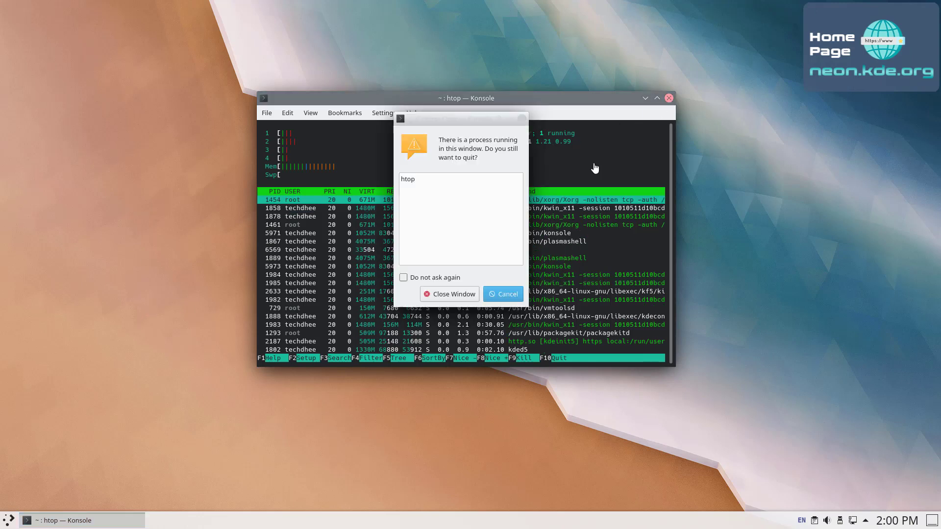
{"action": "left_click", "coordinate": [463, 297]}
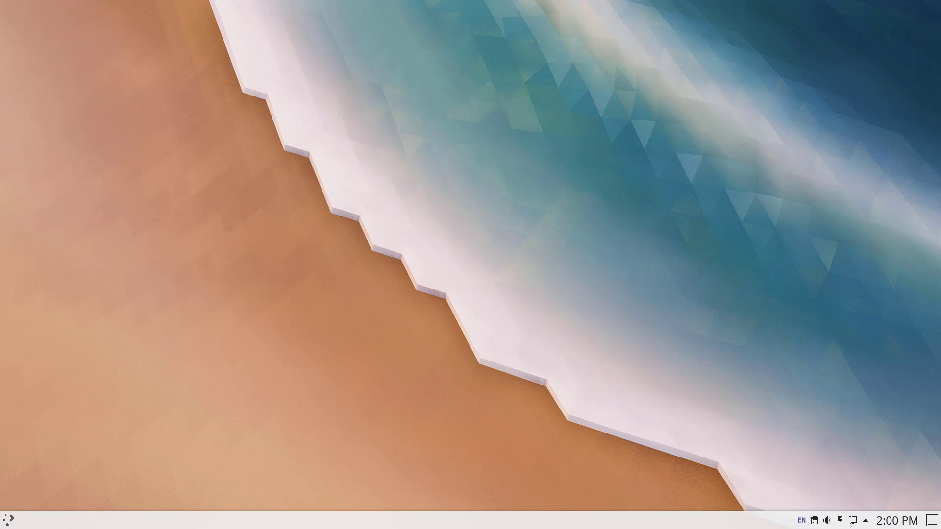
Step: Look through the Applications, Computer and History sections of the application launcher
{"action": "key", "text": "super"}
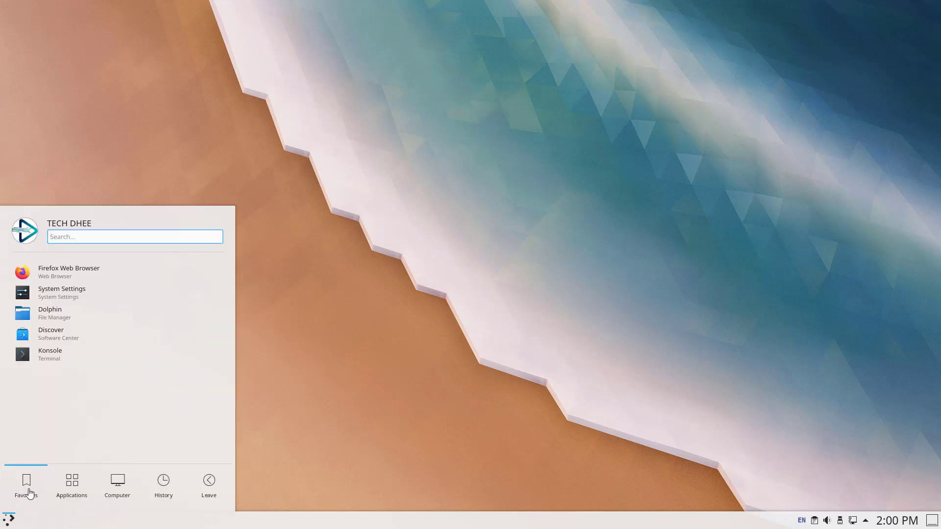
{"action": "left_click", "coordinate": [74, 497]}
{"action": "left_click", "coordinate": [117, 486]}
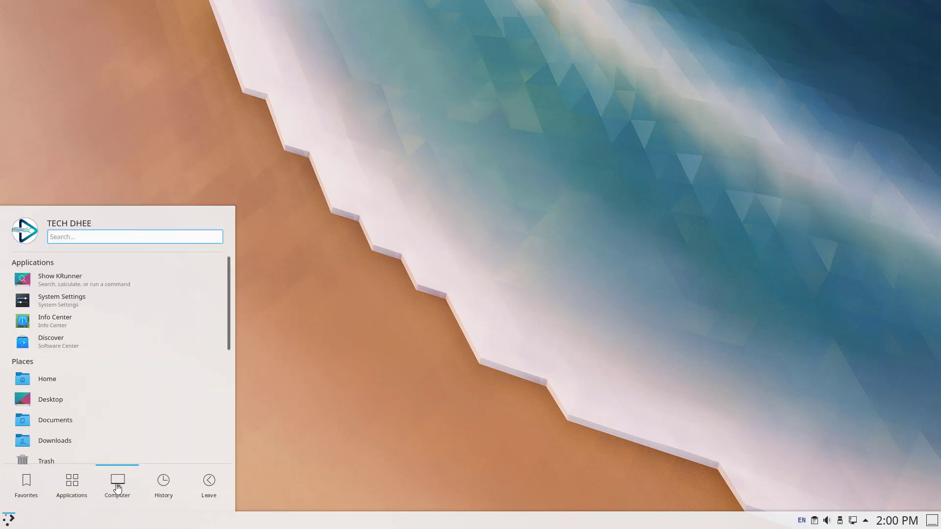
{"action": "left_click", "coordinate": [161, 486]}
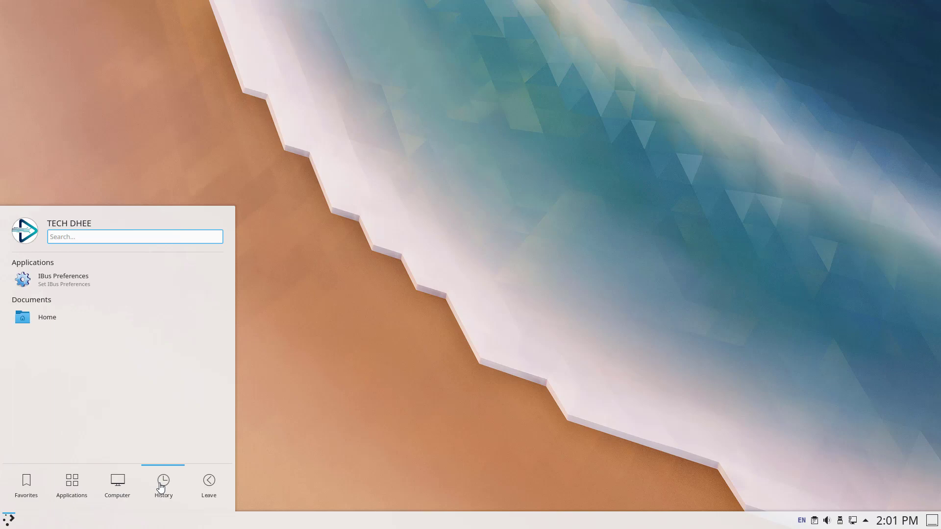
Step: Shut down the computer from the launcher's Leave options and confirm the shutdown
{"action": "left_click", "coordinate": [209, 483]}
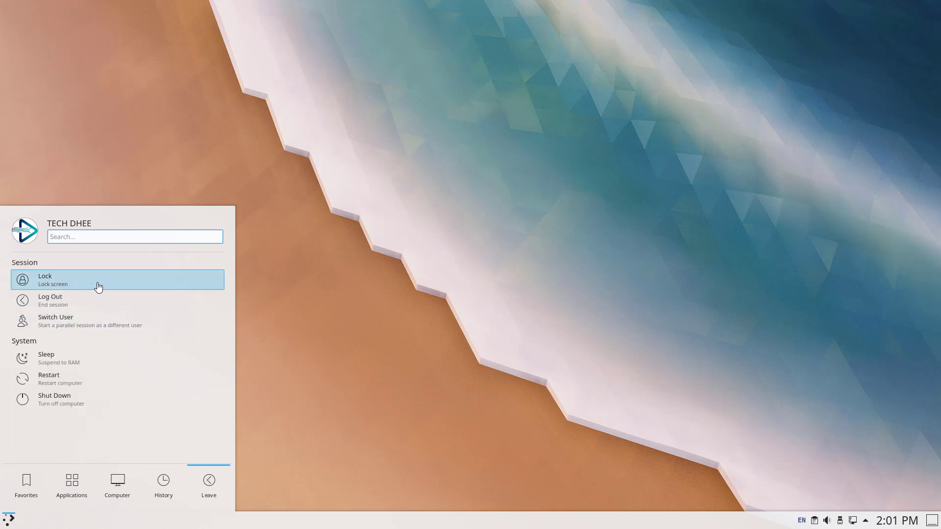
{"action": "left_click", "coordinate": [77, 408]}
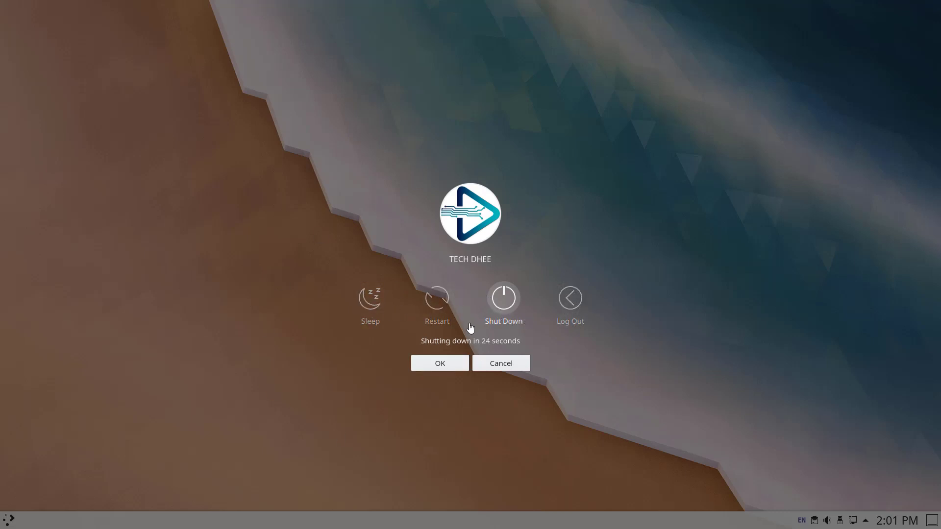
{"action": "left_click", "coordinate": [439, 363]}
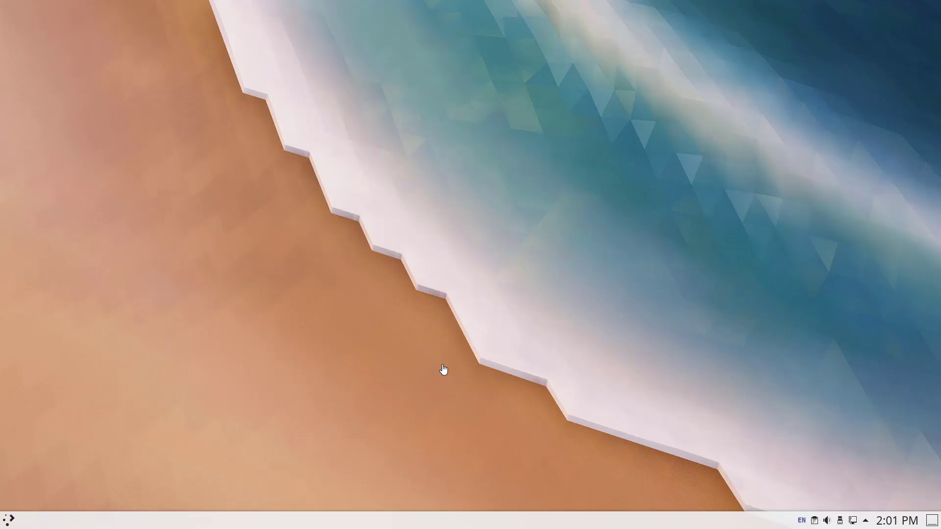